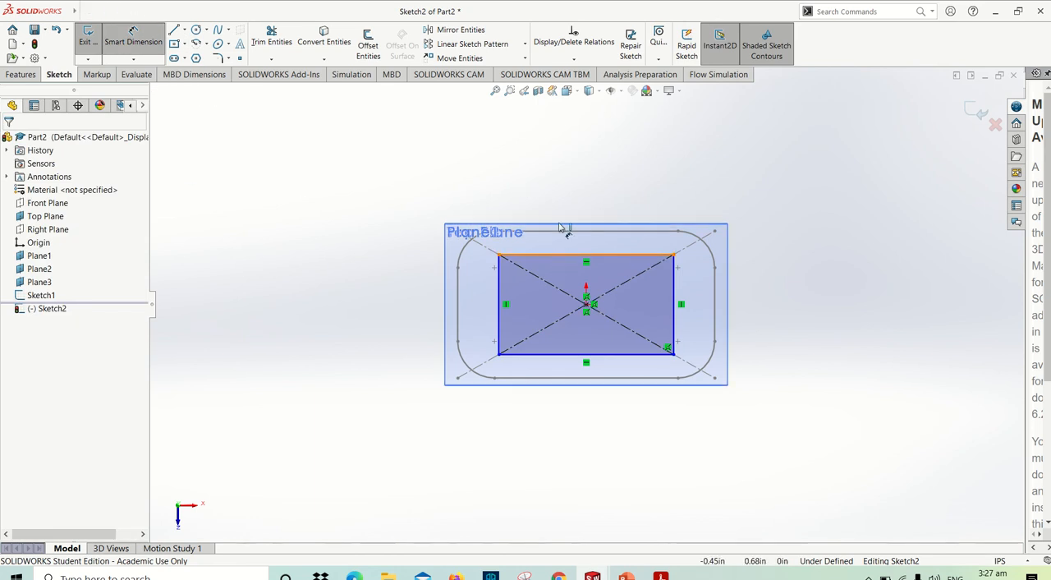
- Dimension the upper edge of the center rectangle on Plane1 and set its width to 2.5 in
click(554, 257)
click(573, 190)
text(2.5)
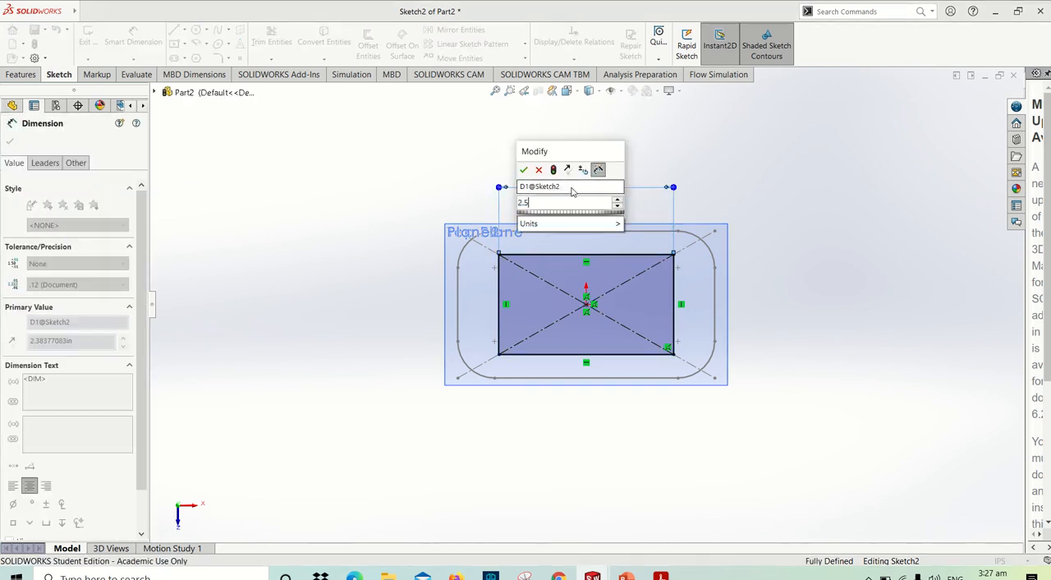
key(Return)
click(334, 167)
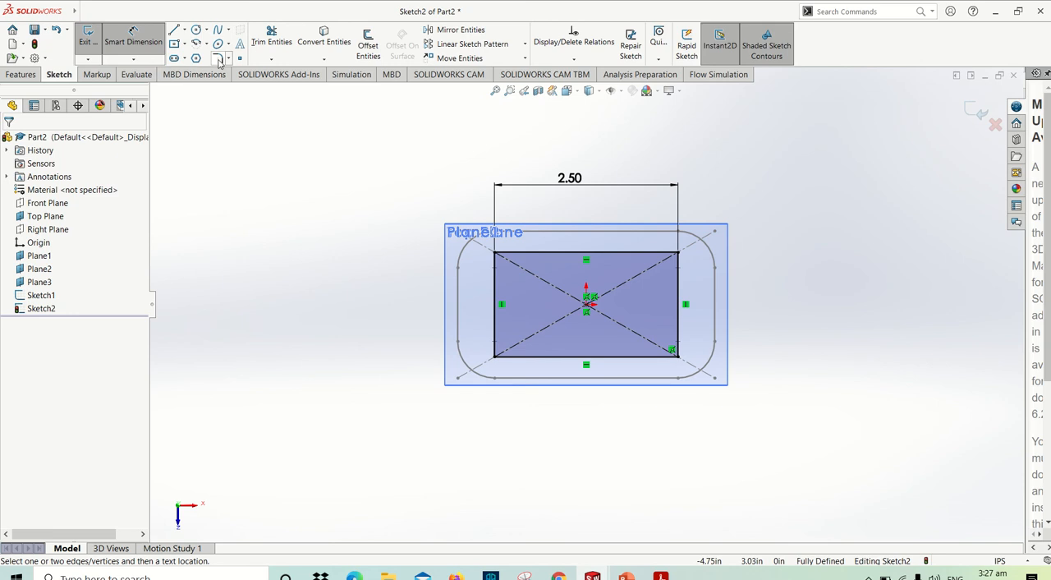
- Round all four corners of the rectangle with 0.50 in sketch fillets
click(218, 58)
drag(358, 197, 737, 419)
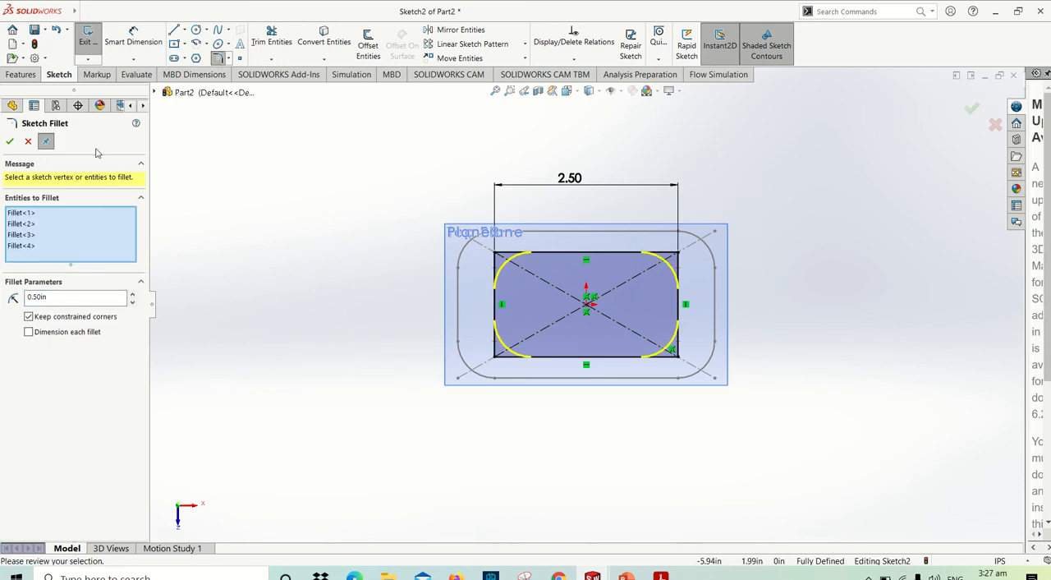
click(9, 142)
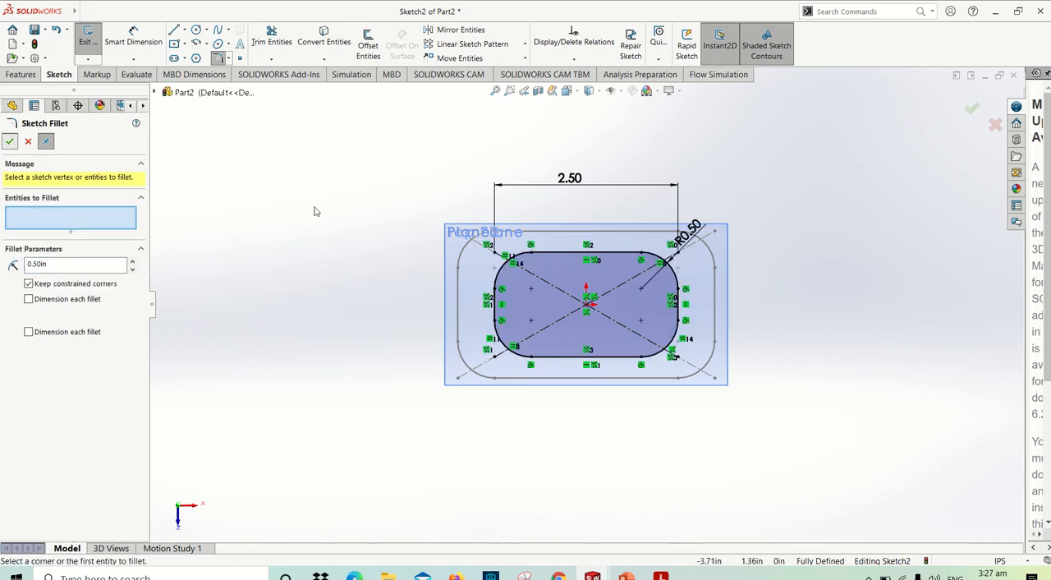
click(11, 142)
- Inspect the rounded rectangle against the stacked planes in 3D and exit the sketch on Plane1
middle_drag(399, 241, 395, 180)
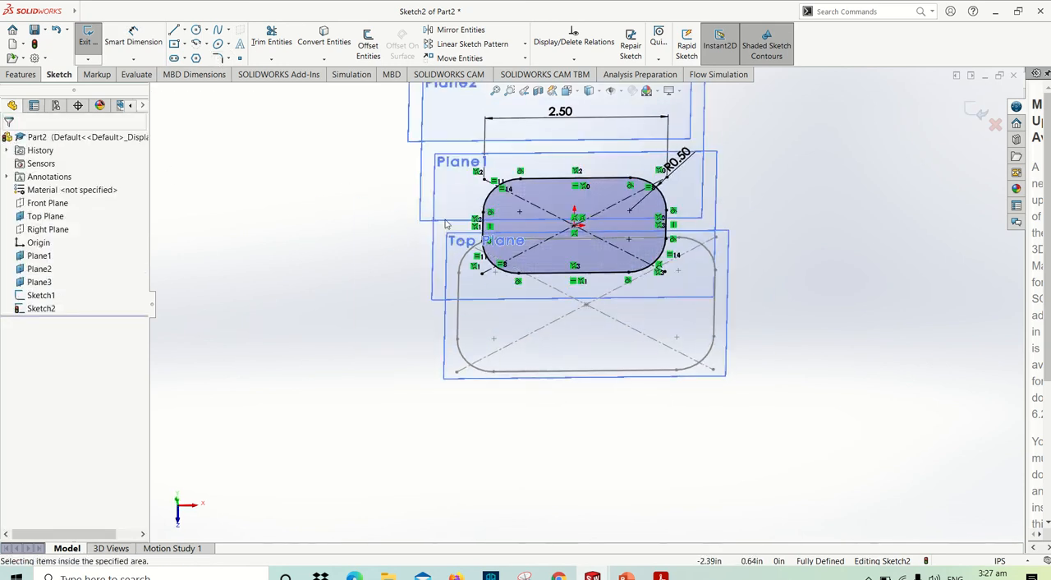
scroll(650, 293, up, 8)
middle_drag(650, 293, 606, 195)
scroll(590, 272, down, 4)
scroll(590, 275, down, 5)
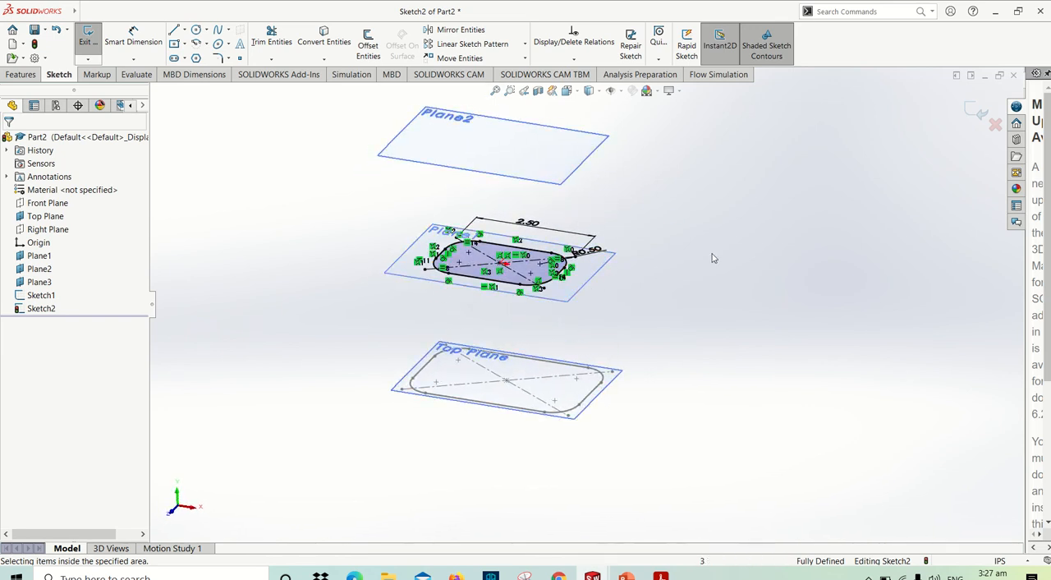
scroll(711, 254, up, 3)
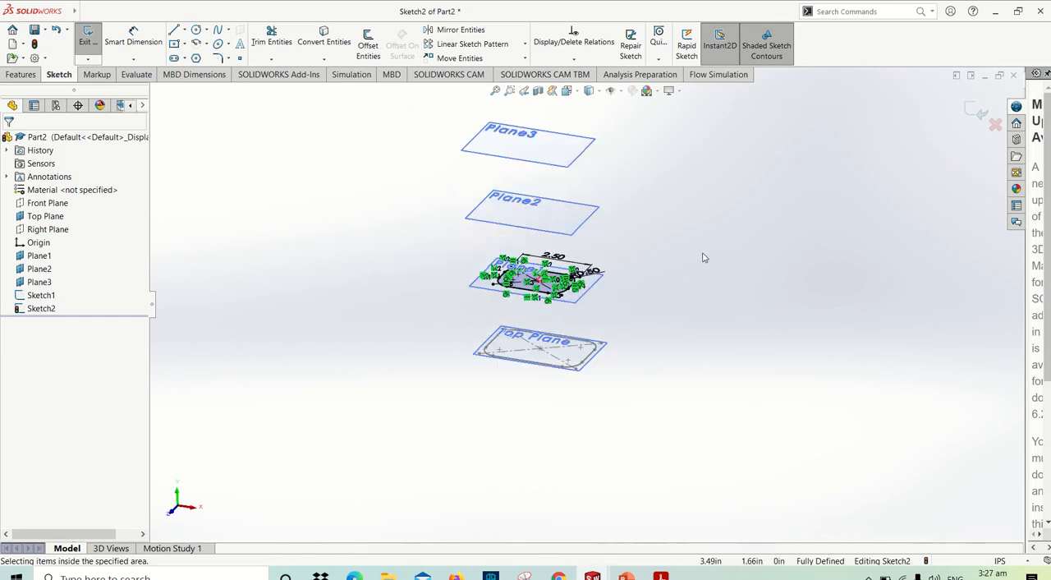
click(579, 216)
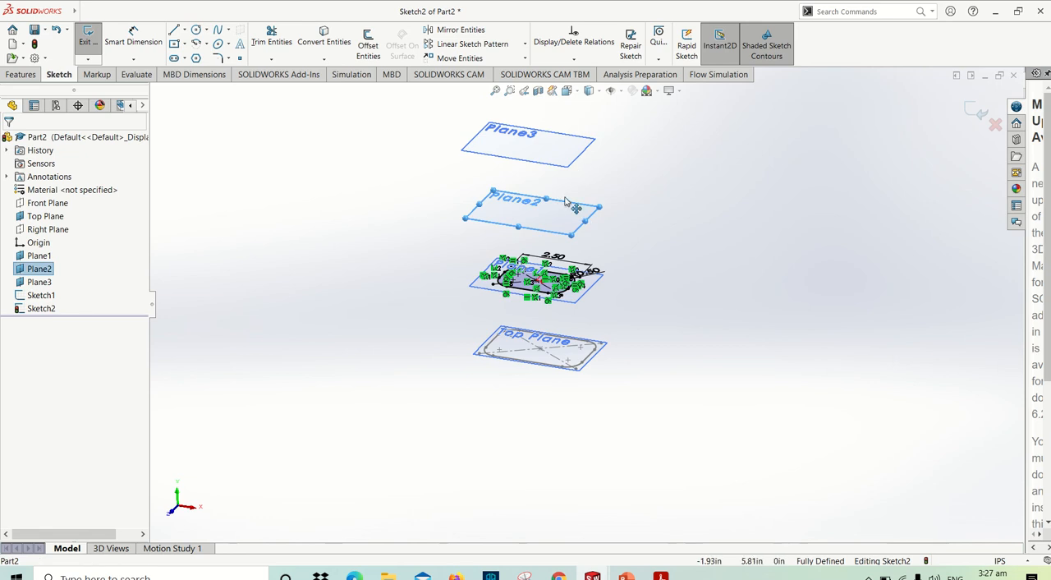
click(979, 115)
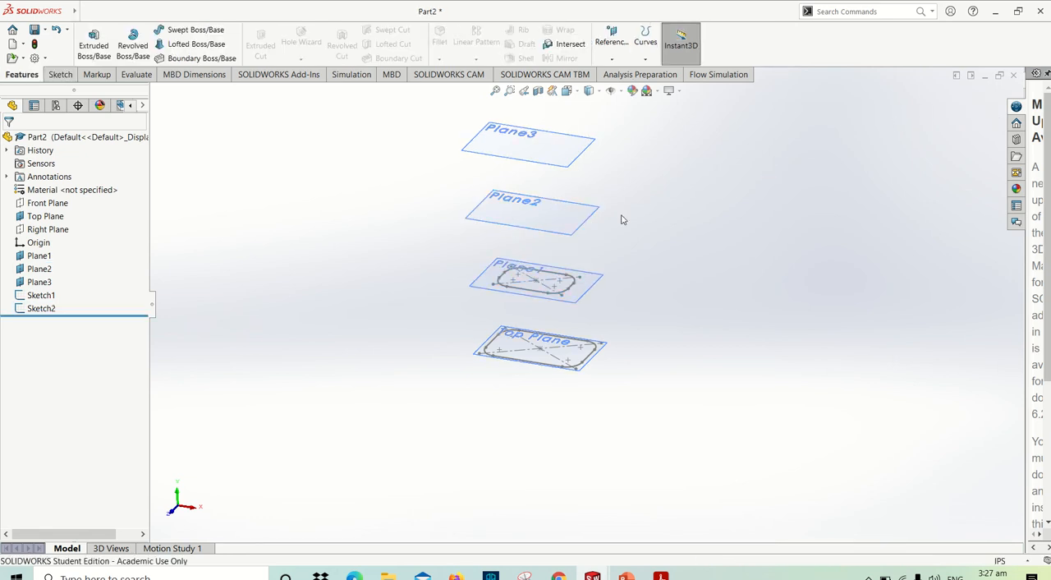
- Start a new sketch on Plane2 and view the plane face-on
click(568, 222)
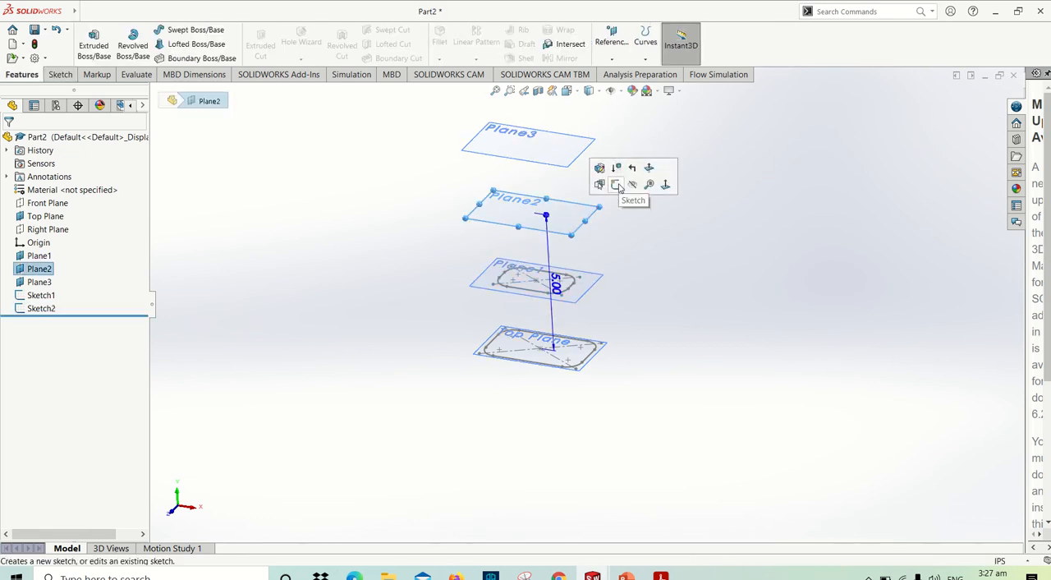
click(616, 185)
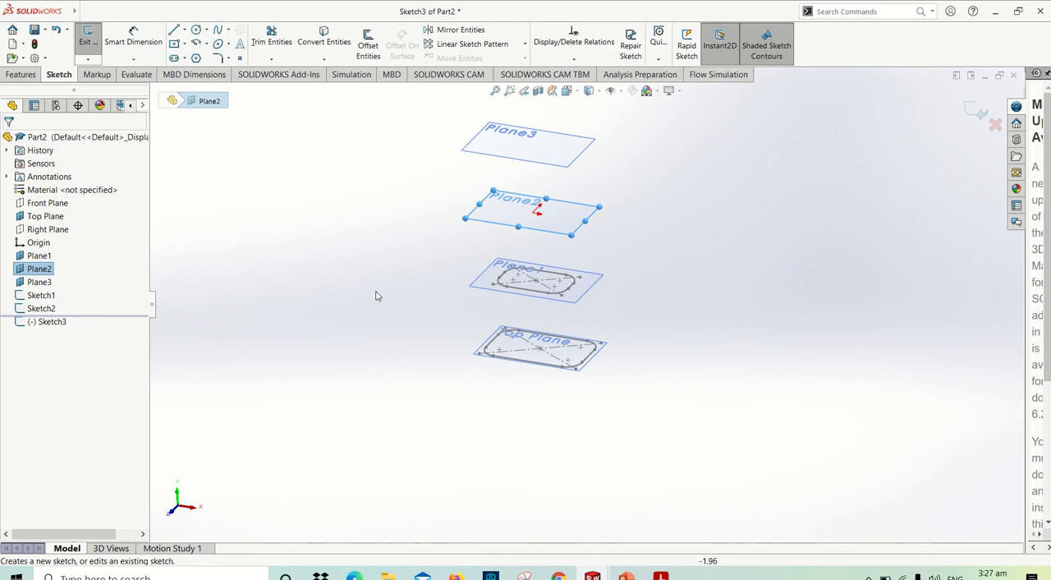
right_click(39, 268)
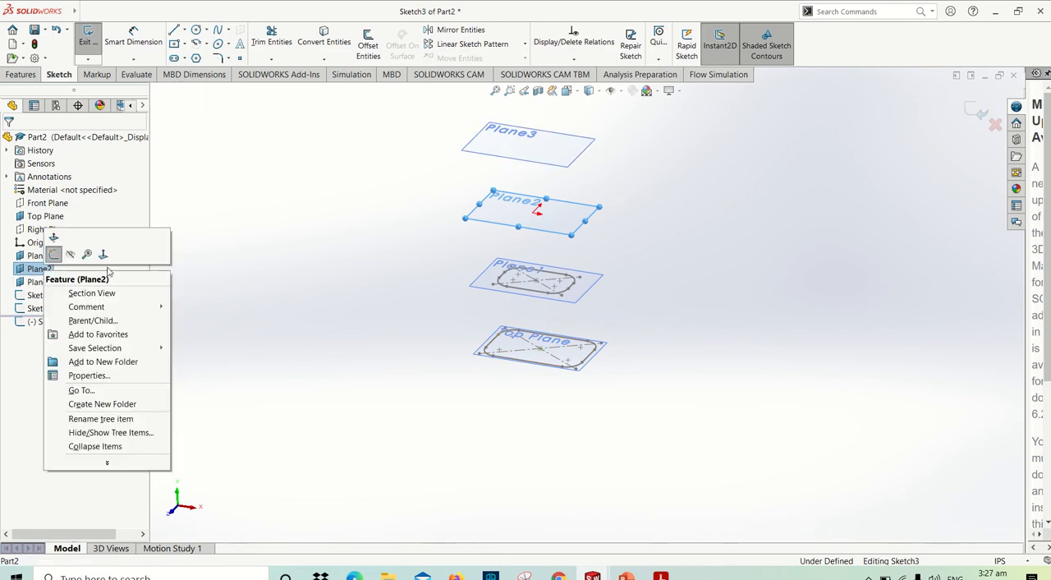
click(87, 251)
- Switch to the PDF manual in Acrobat Reader, read steps 189 and 190 on the Plane2 and Plane3 profiles, and return to SOLIDWORKS
key(alt+Tab)
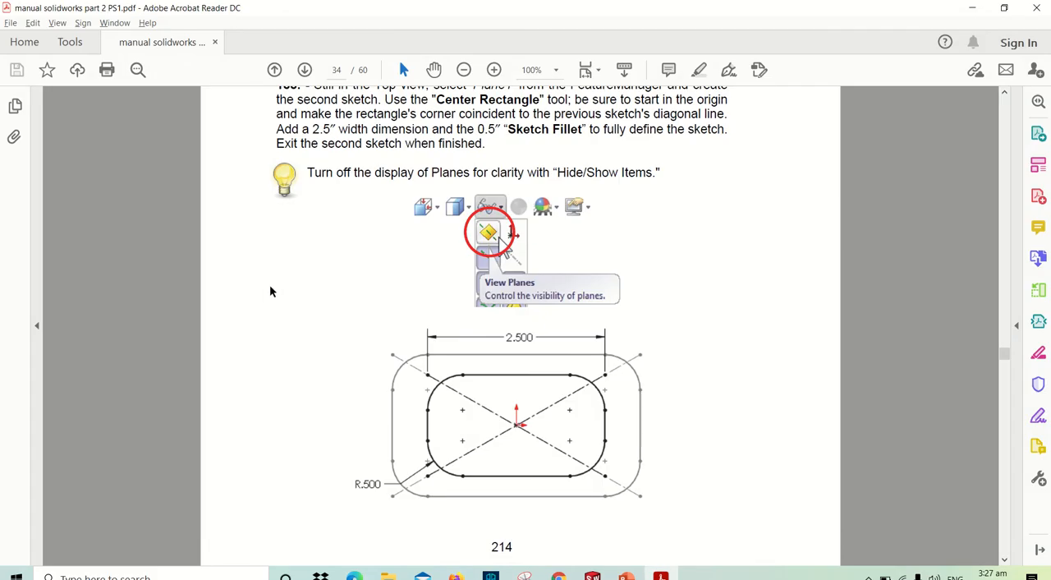
scroll(578, 374, down, 8)
scroll(579, 373, down, 5)
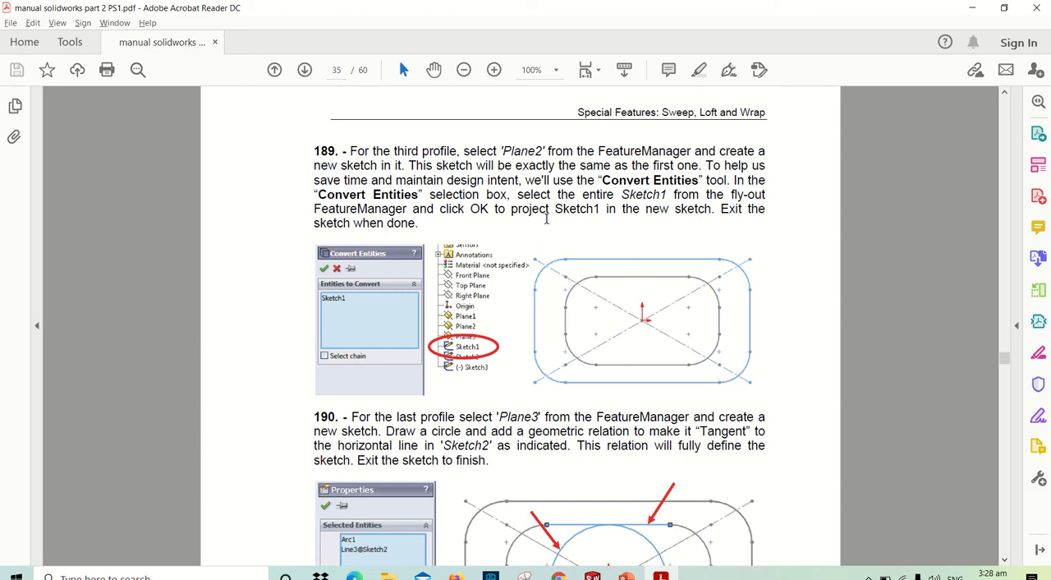
scroll(548, 316, down, 1)
scroll(548, 330, down, 1)
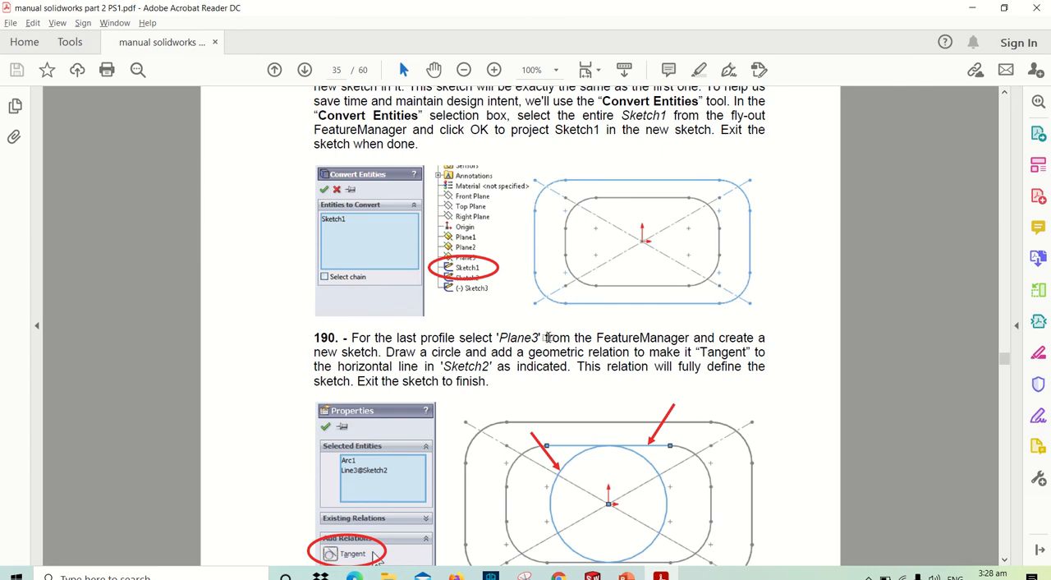
key(alt+Tab)
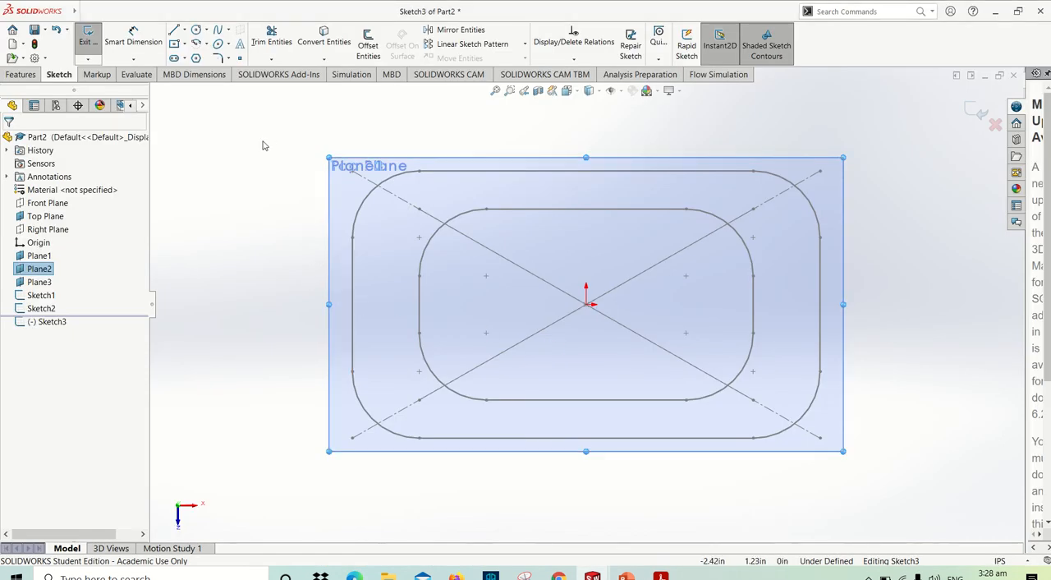
- Project the four lines and four arcs of Sketch2's inner rounded rectangle onto Plane2 with Convert Entities and exit the sketch
click(323, 41)
click(460, 217)
click(526, 210)
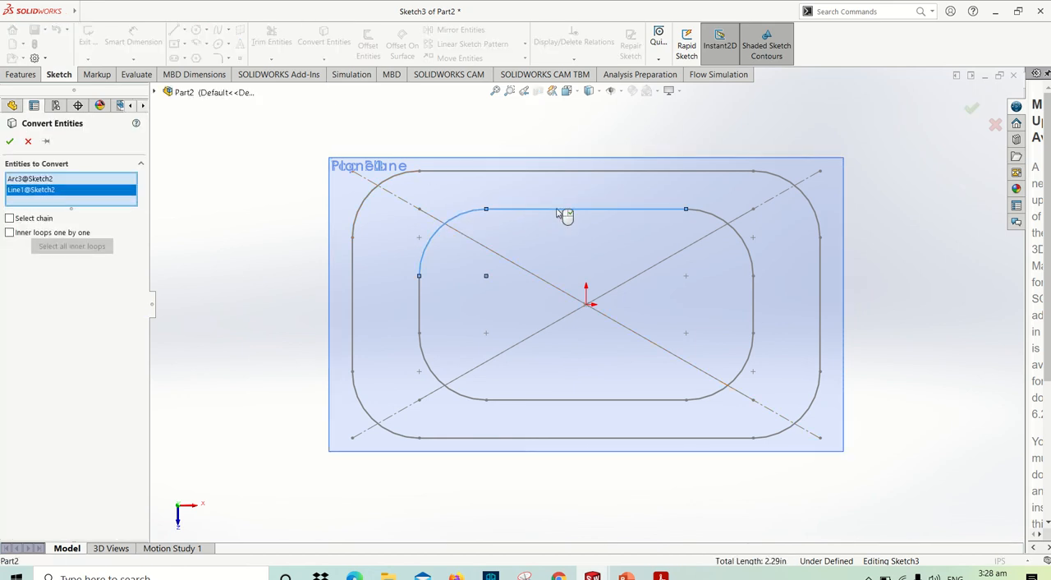
click(727, 222)
click(754, 310)
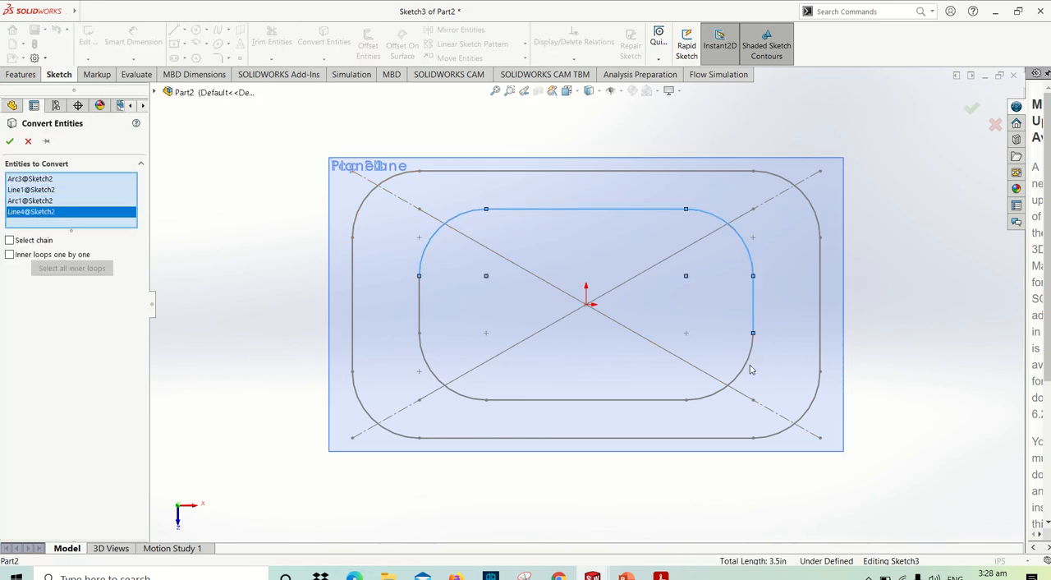
click(749, 367)
click(678, 401)
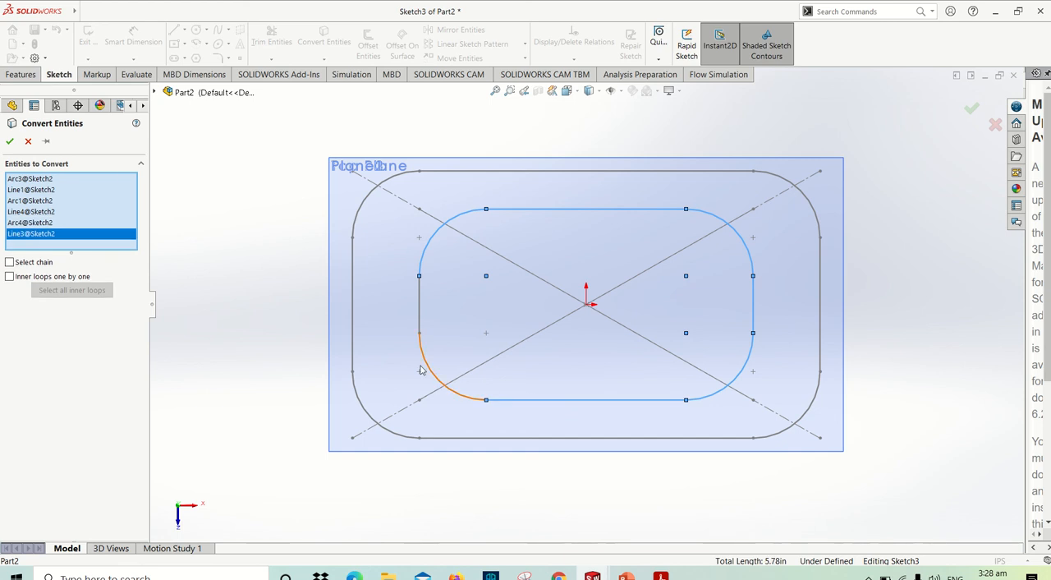
click(428, 371)
click(419, 322)
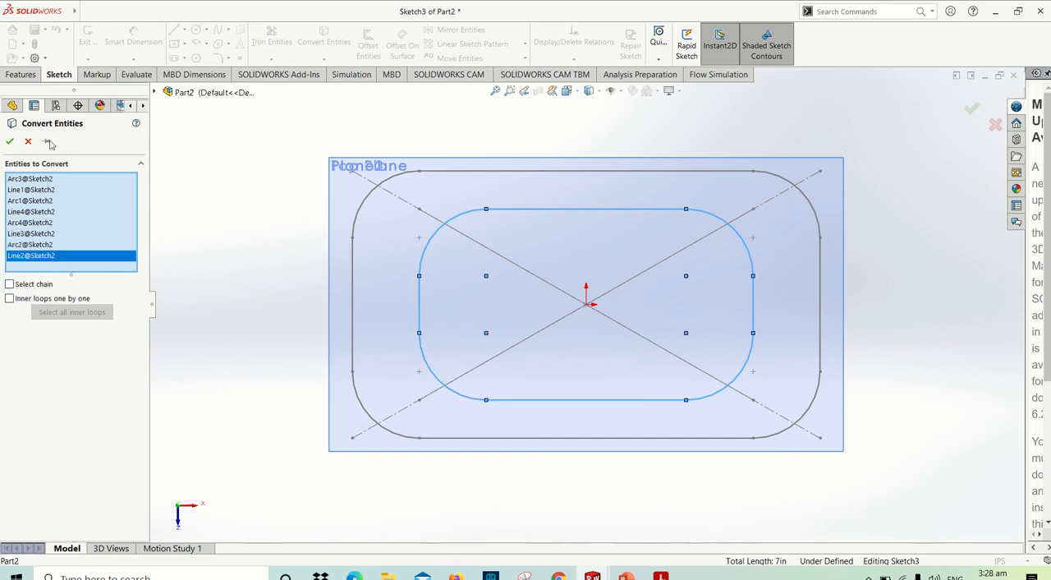
click(11, 141)
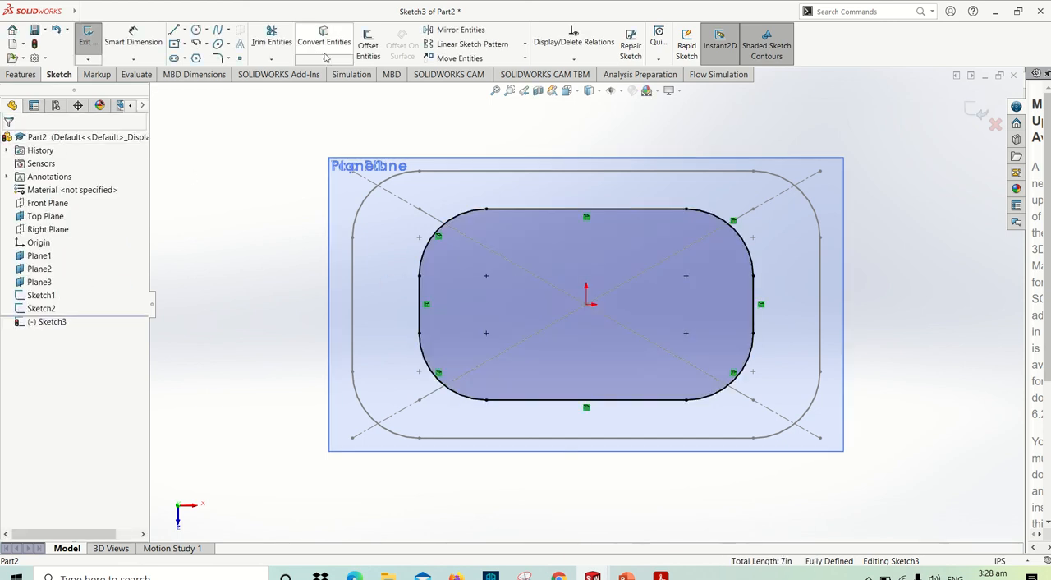
click(90, 43)
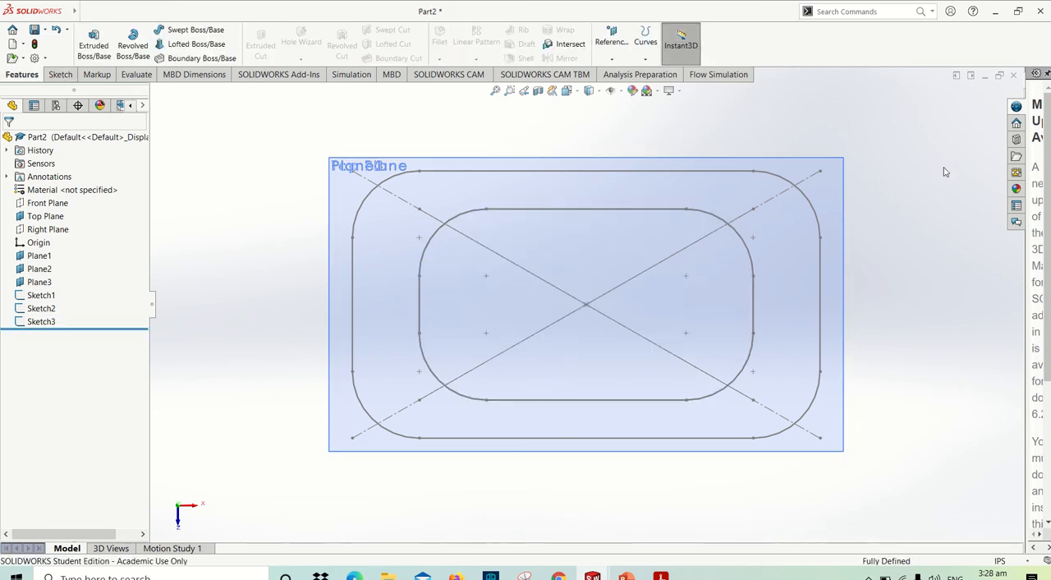
- Start a new sketch on Plane3 and view the plane face-on
key(ctrl+7)
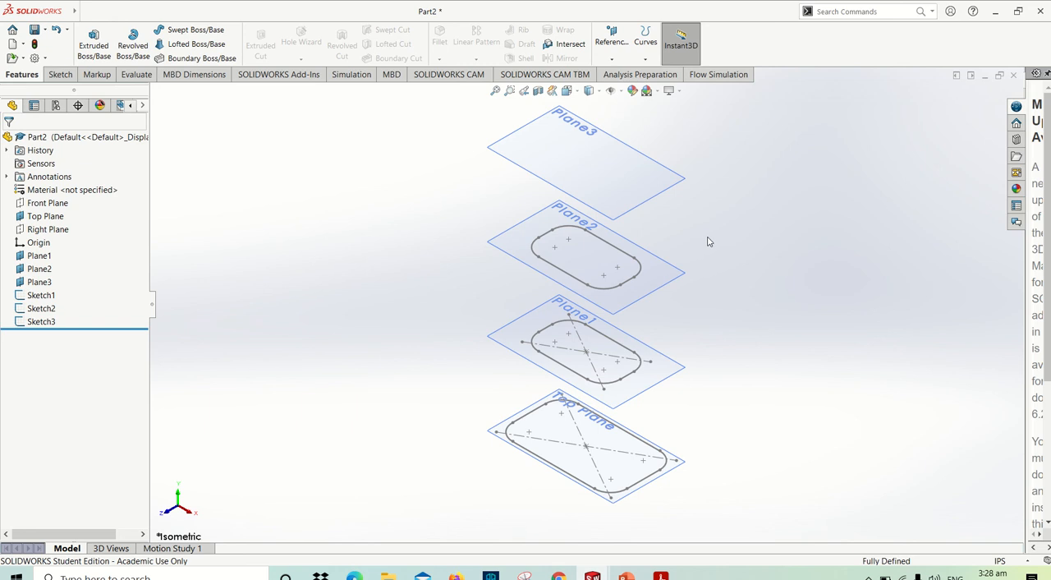
click(591, 153)
click(637, 121)
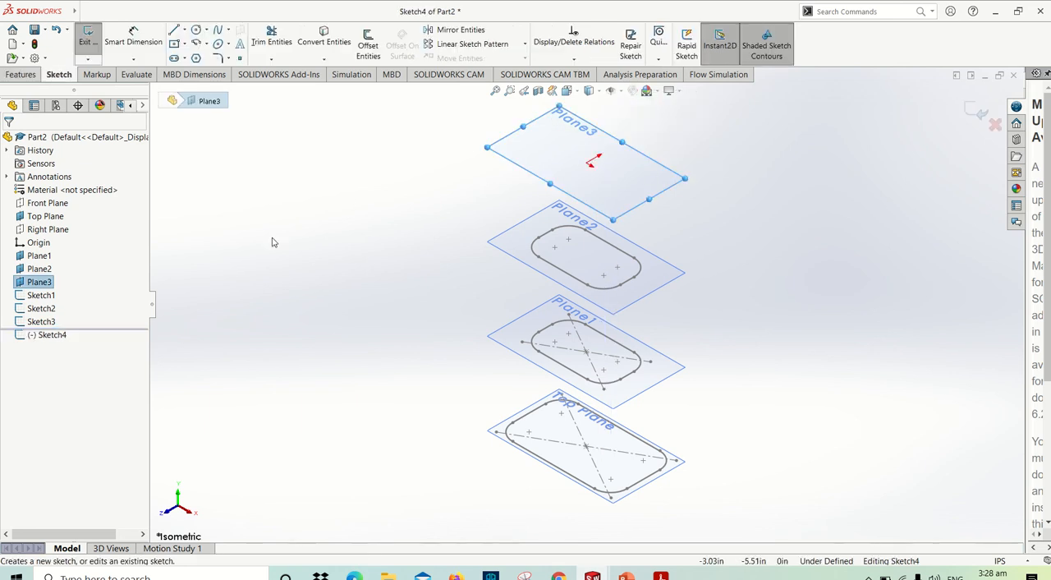
right_click(49, 283)
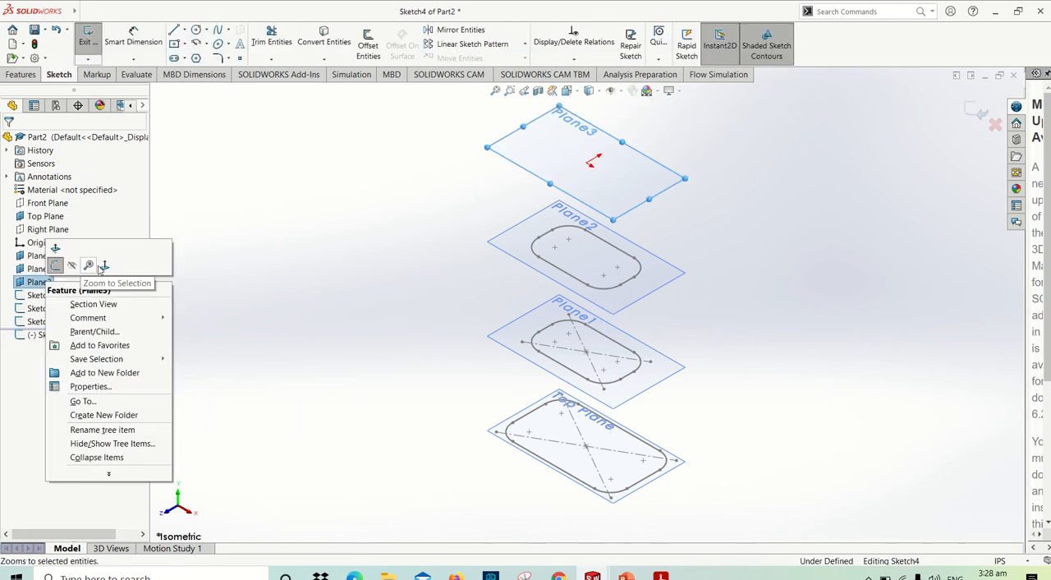
click(88, 265)
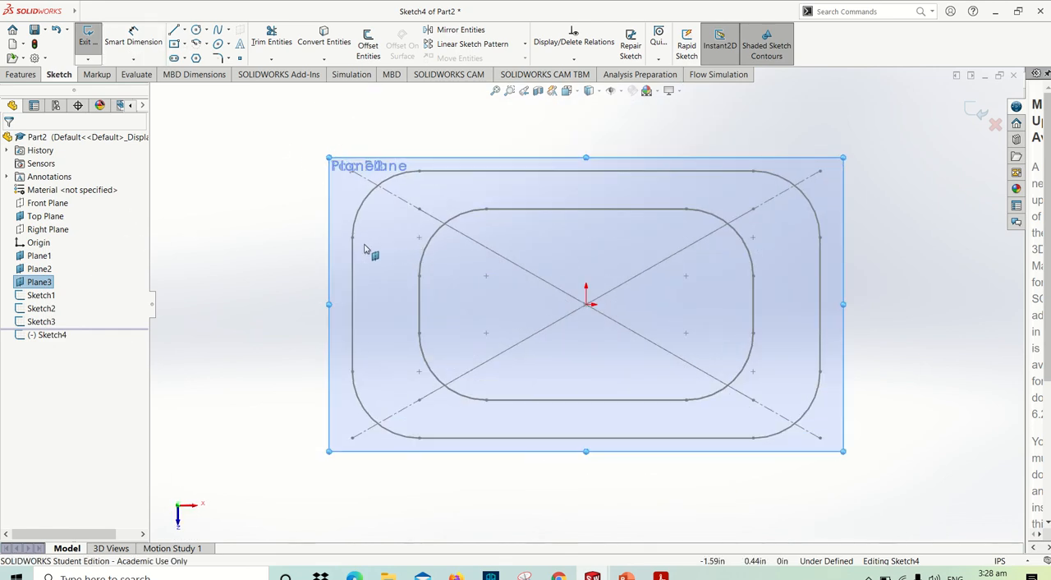
- Switch to the PDF manual, check step 190's figure for the circle and its tangent relation, and return to SOLIDWORKS
key(alt+Tab)
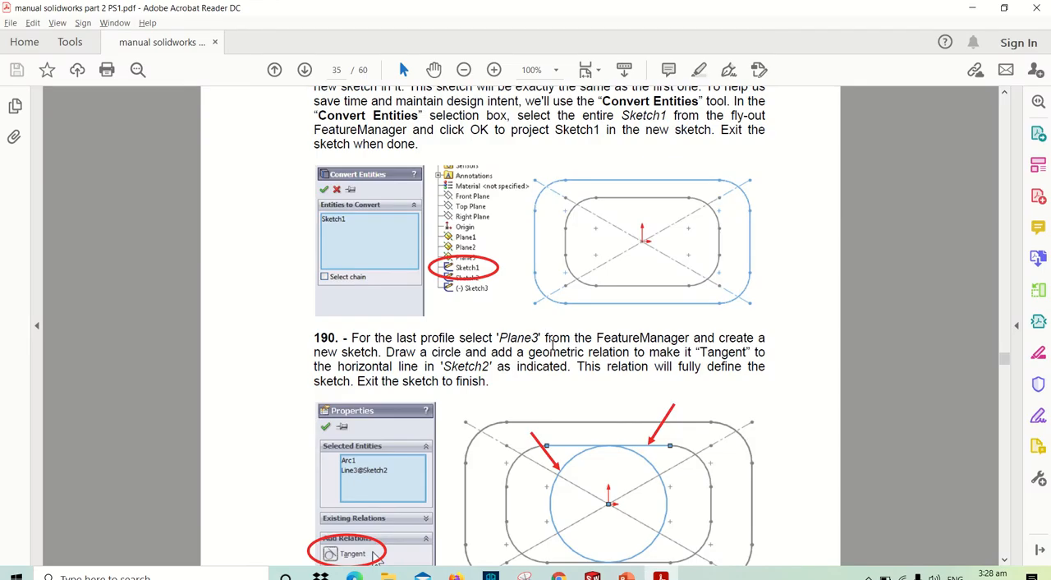
scroll(375, 371, down, 5)
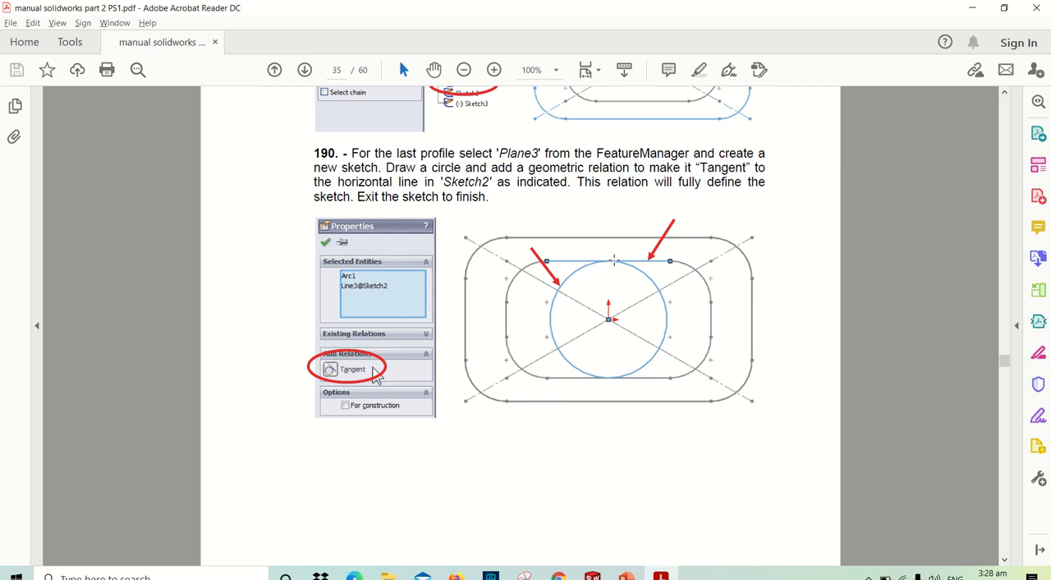
key(alt+Tab)
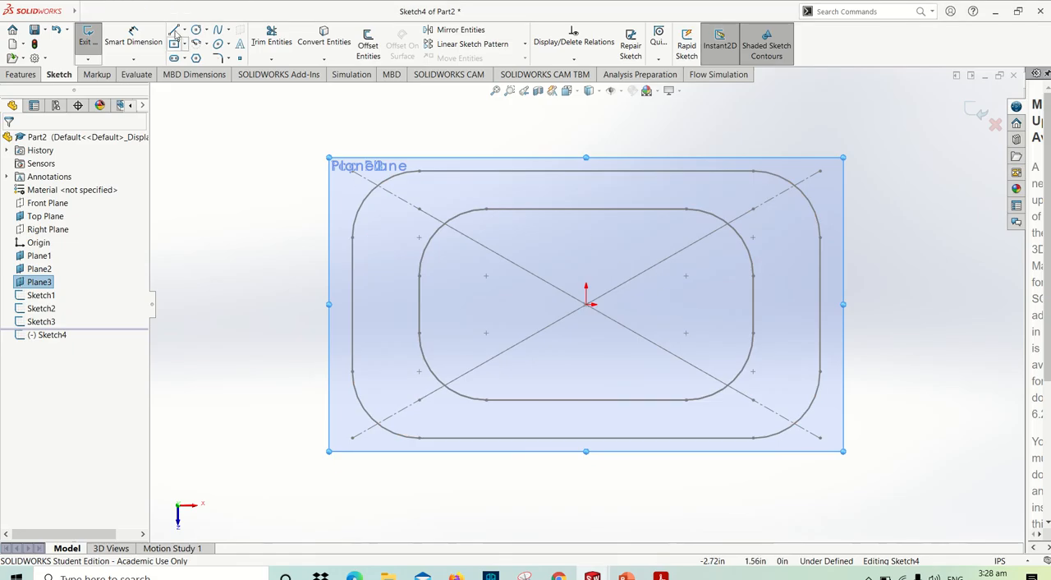
- Sketch a circle centered on the origin with a radius of about 0.64 in on Plane3
click(195, 31)
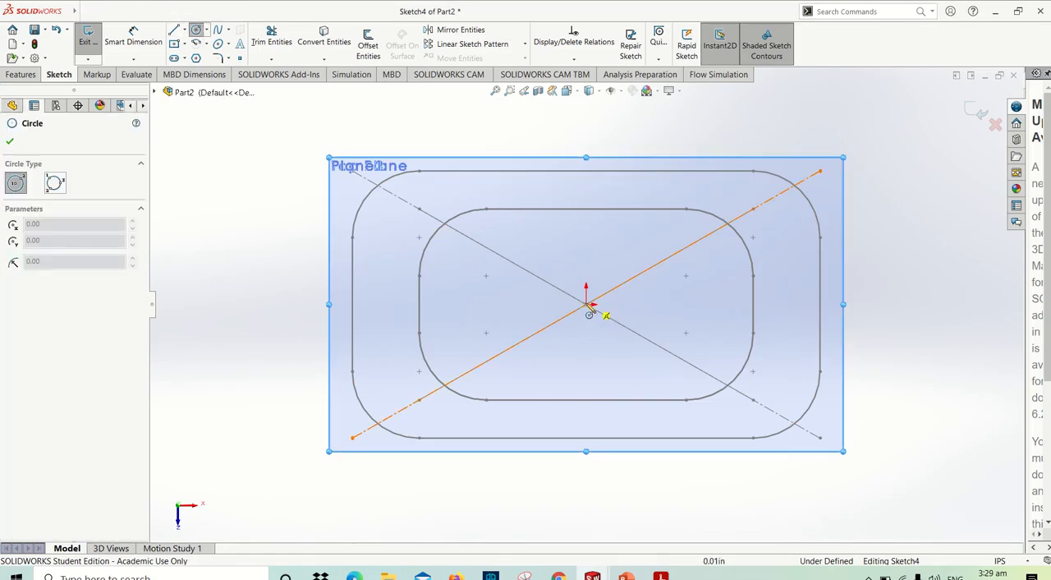
click(585, 305)
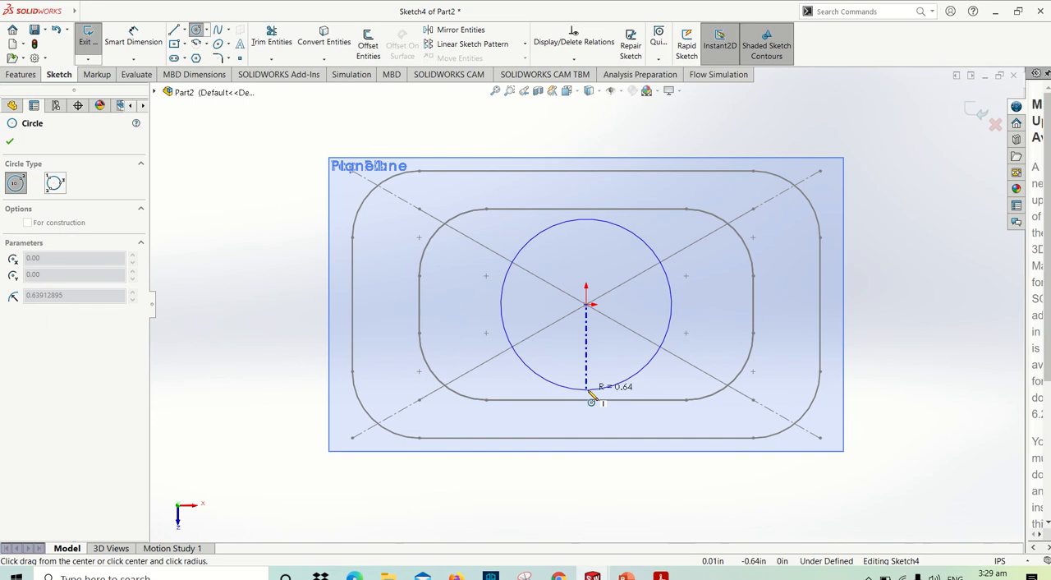
click(591, 392)
key(Escape)
- Make the circle tangent to the upper horizontal line of Sketch2 and show the model in isometric view
click(581, 217)
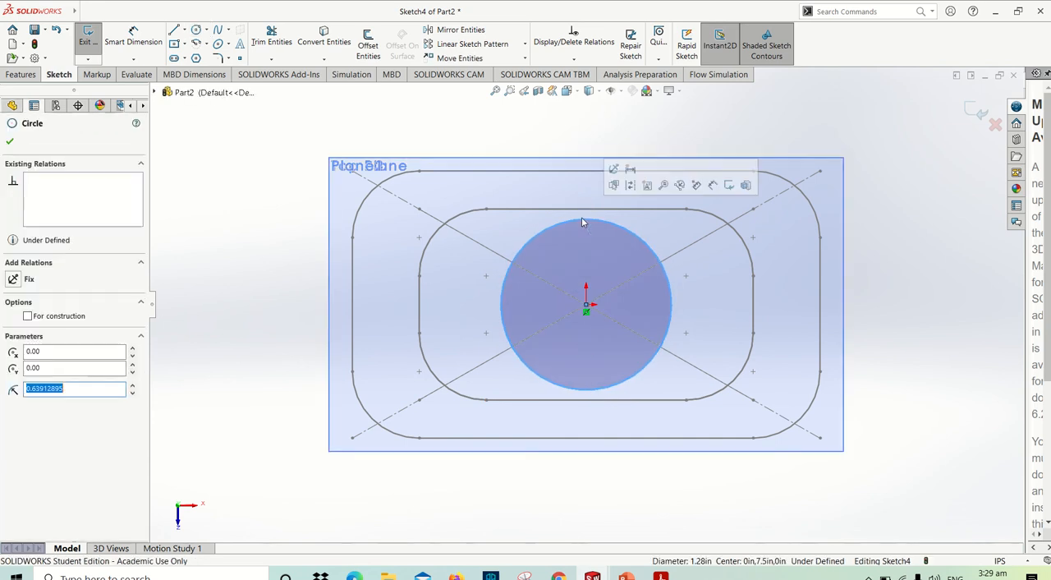
ctrl+click(571, 212)
click(602, 166)
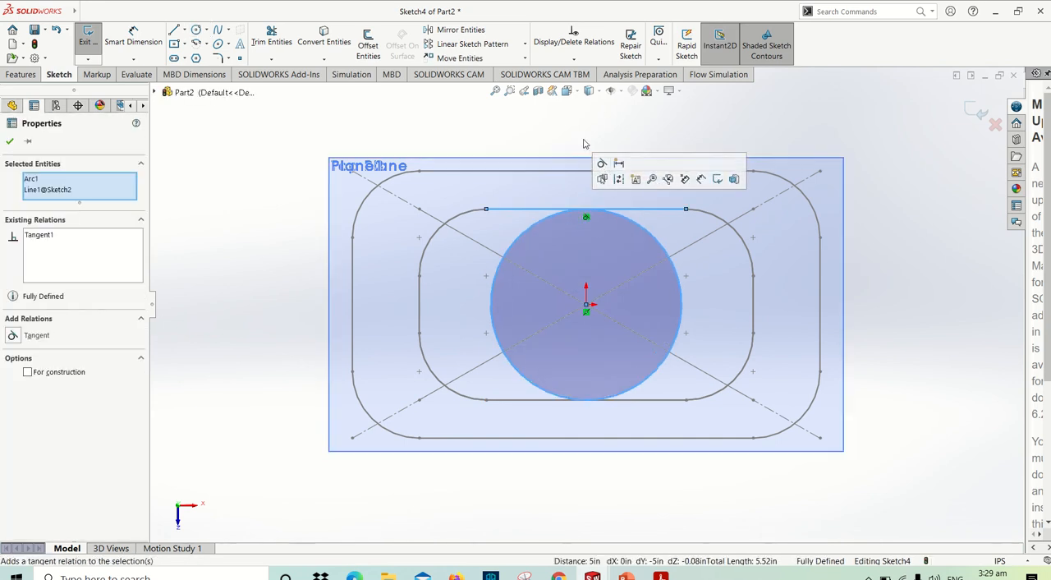
click(559, 127)
scroll(561, 130, up, 3)
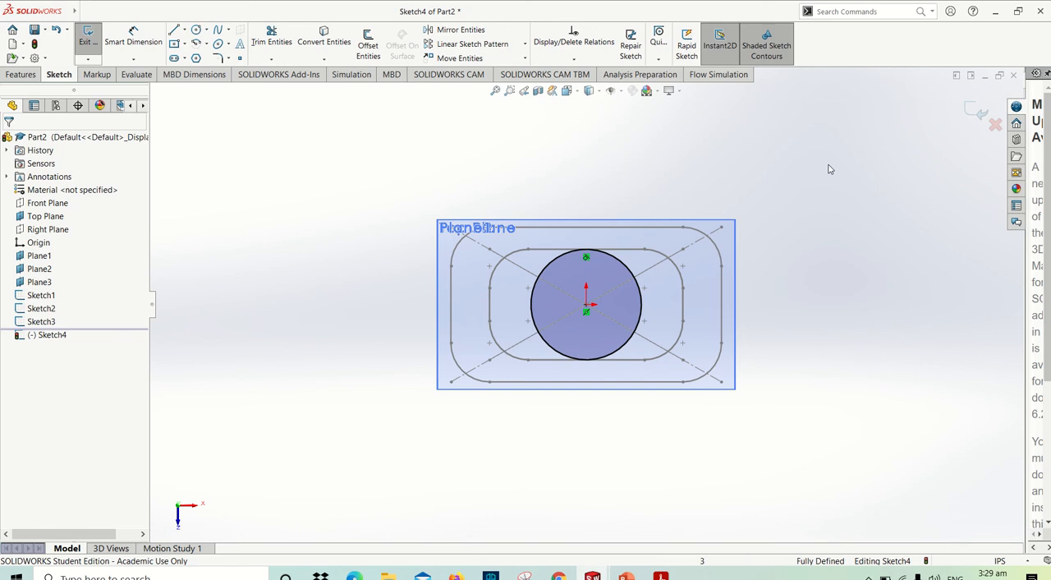
key(ctrl+7)
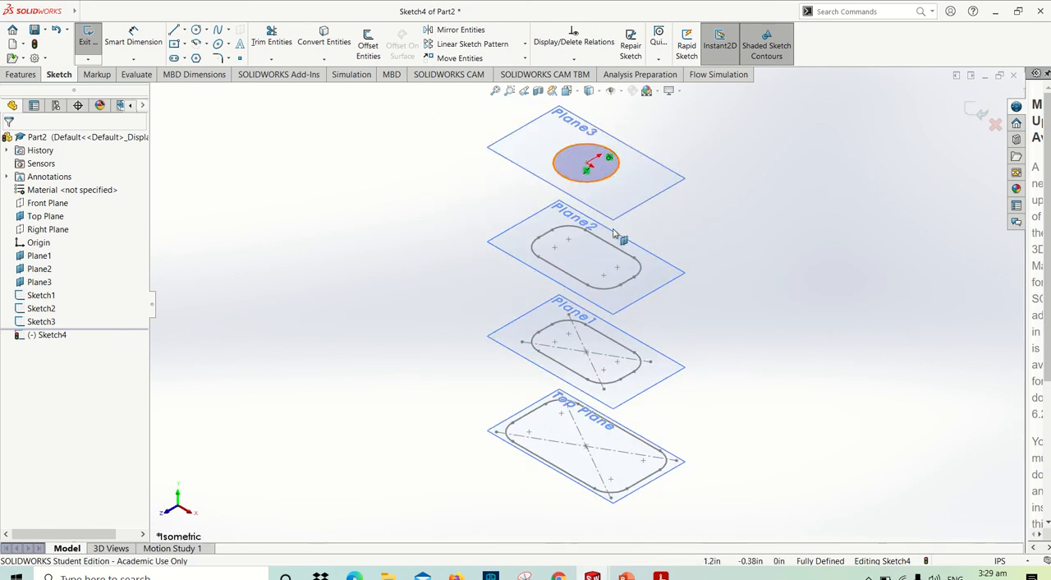
- Exit the finished circle sketch on Plane3
key(d)
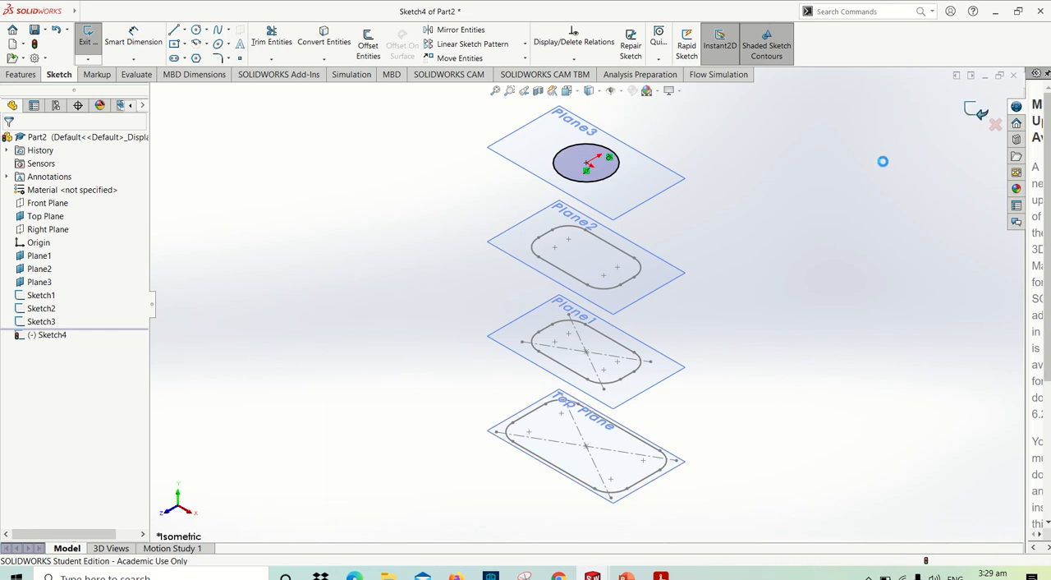
click(882, 161)
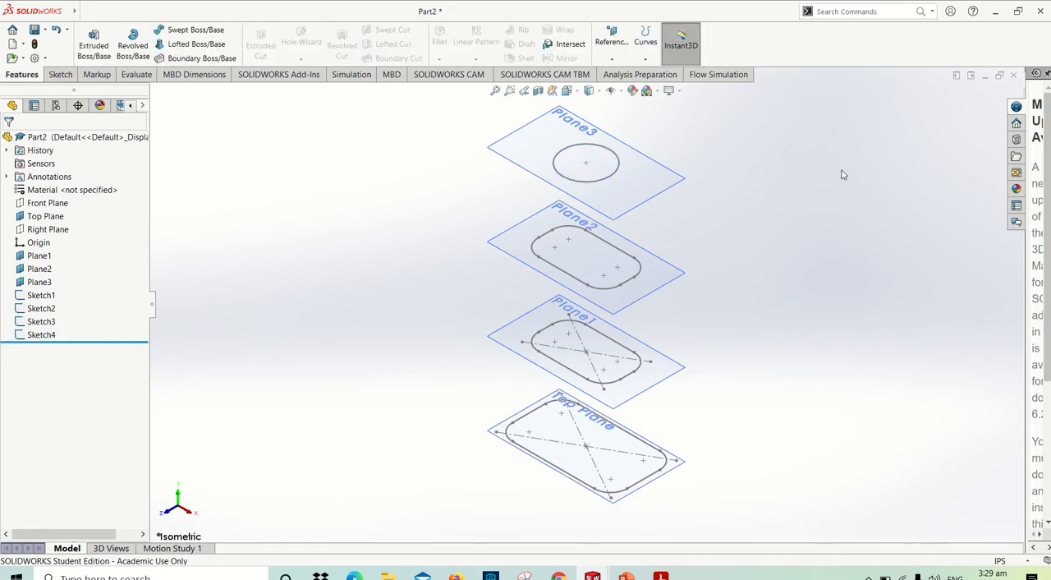
- Switch to the PDF manual, read steps 191 and 192 on lofting the four sketches and the start/end constraints, and return to SOLIDWORKS
key(alt+Tab)
scroll(590, 291, down, 10)
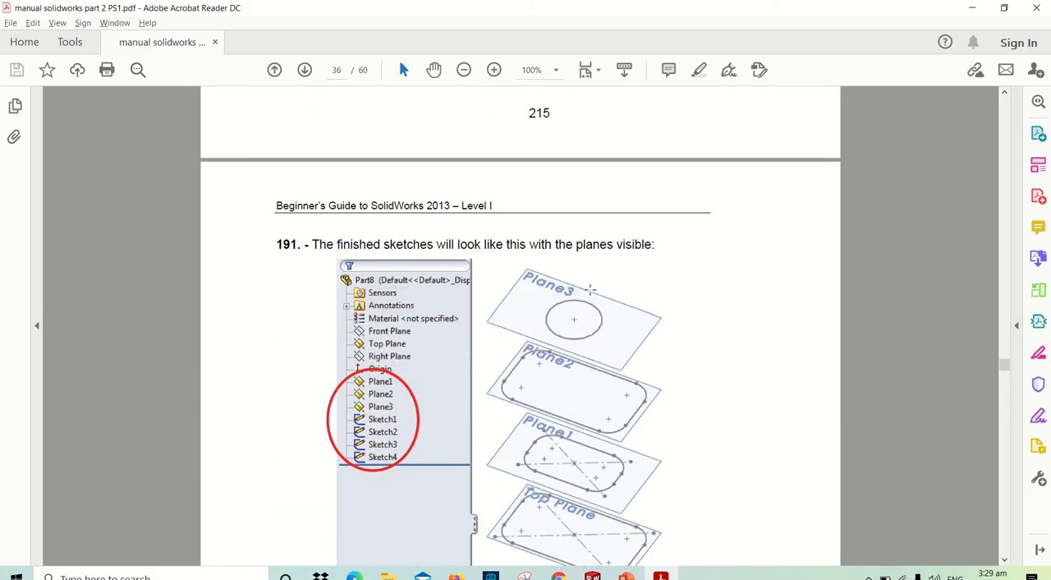
scroll(589, 289, down, 5)
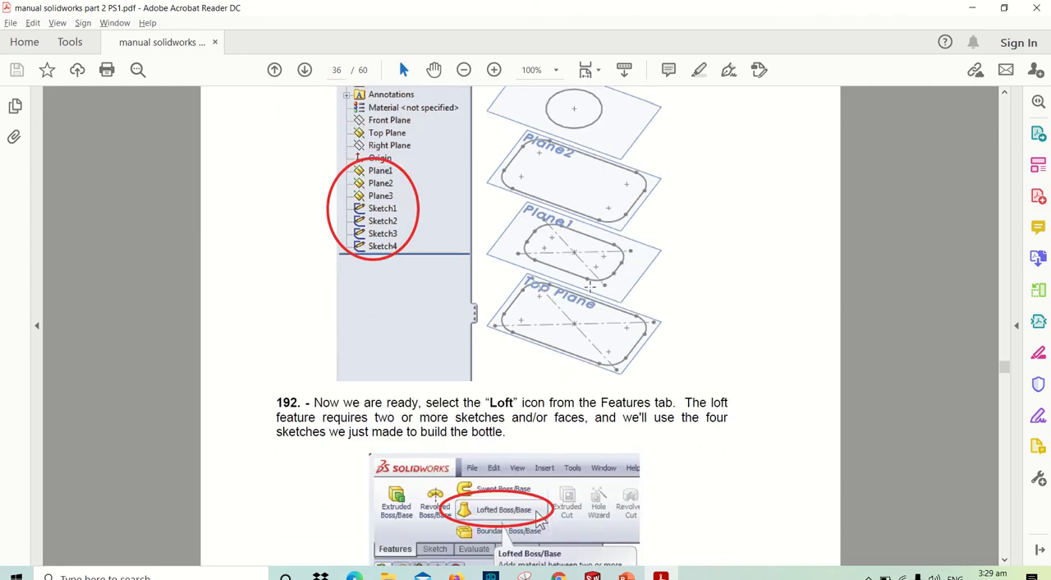
scroll(589, 287, down, 3)
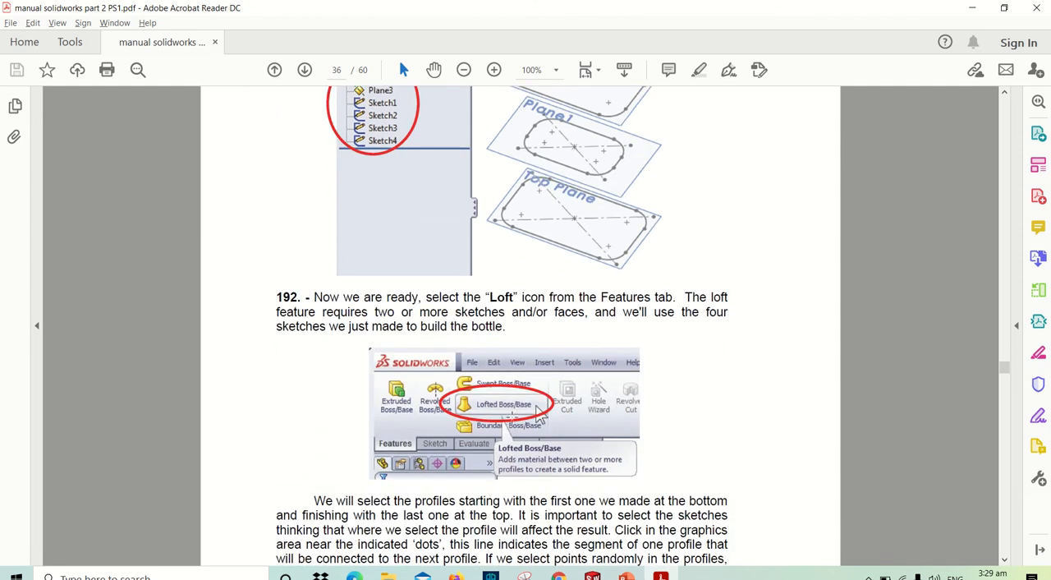
scroll(589, 287, down, 12)
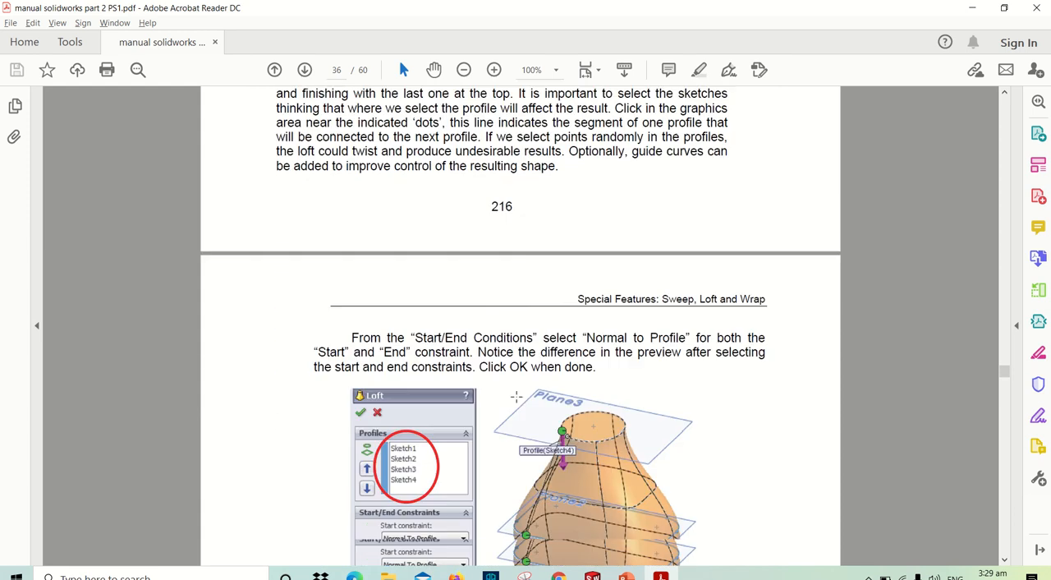
scroll(515, 396, down, 8)
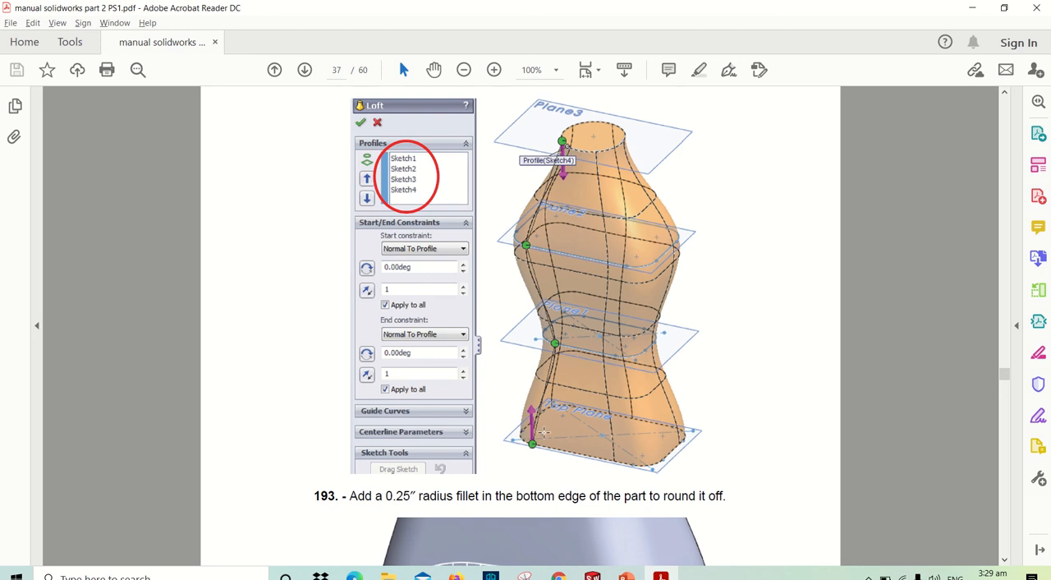
key(alt+Tab)
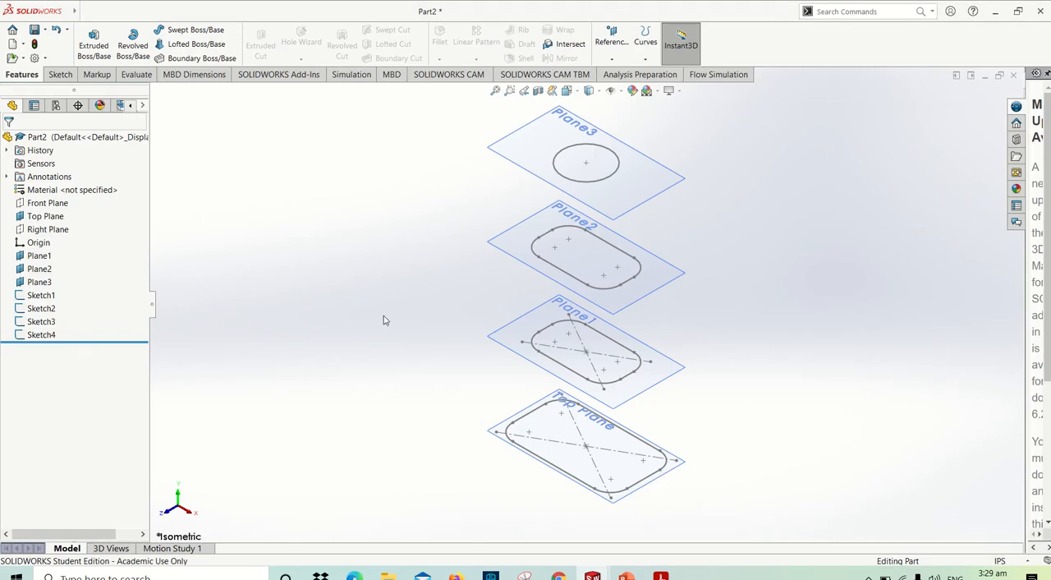
- Start a Lofted Boss/Base with Sketch1, Sketch2, Sketch3 and Sketch4 as profiles, picking each at a matching point from the lowest plane upward
click(197, 44)
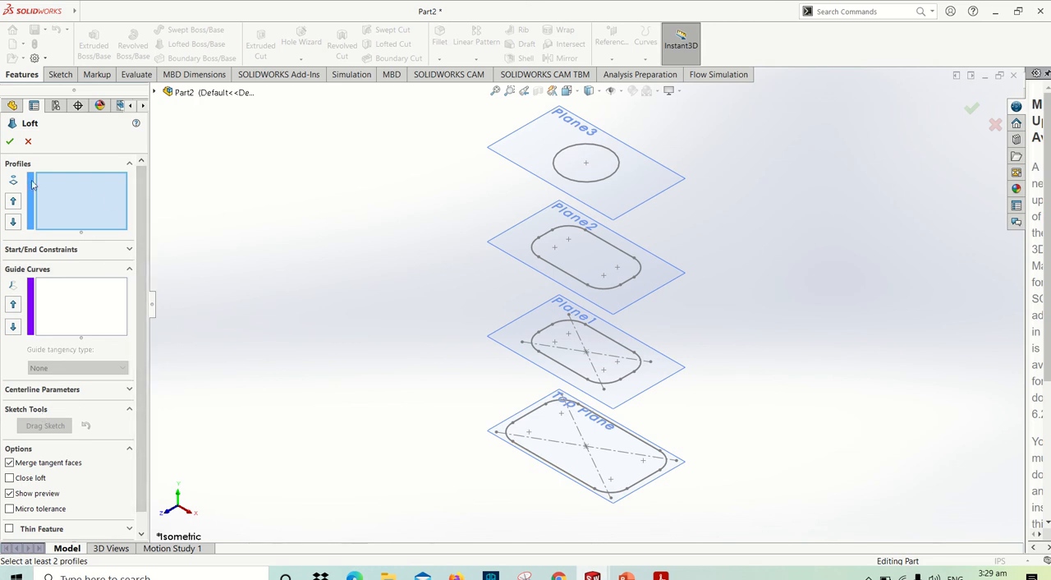
click(57, 251)
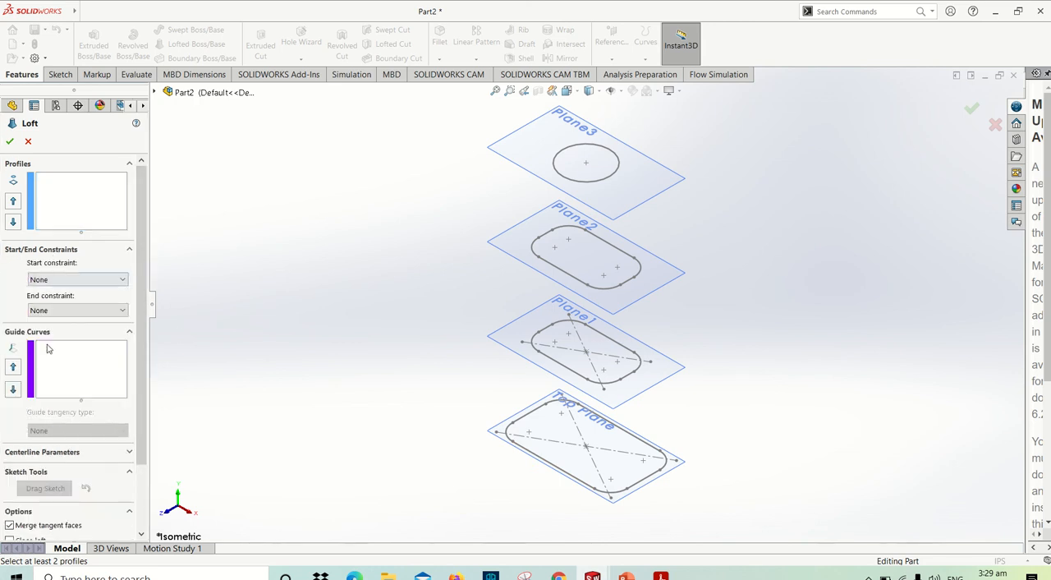
click(91, 206)
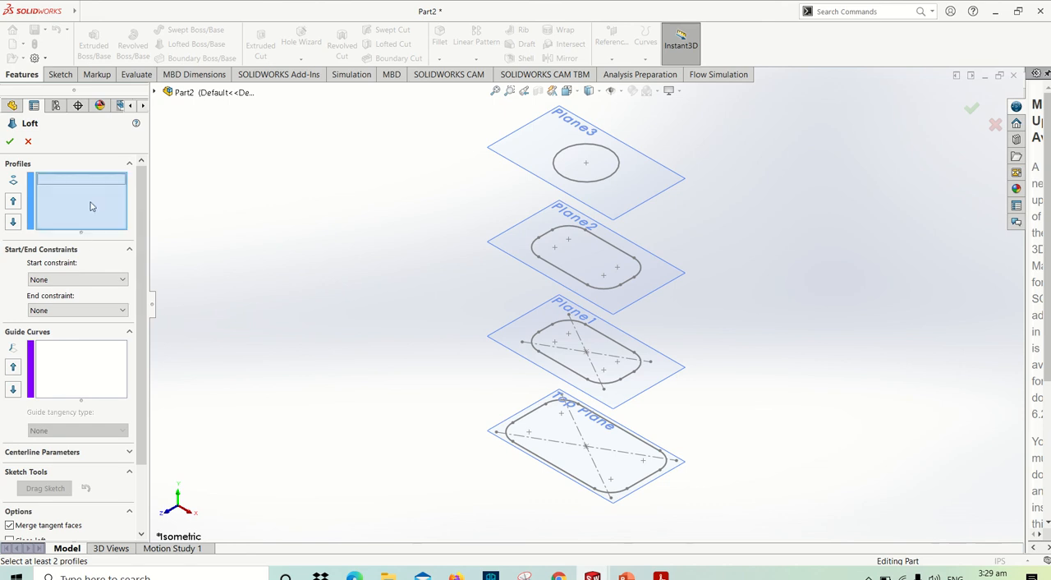
click(560, 475)
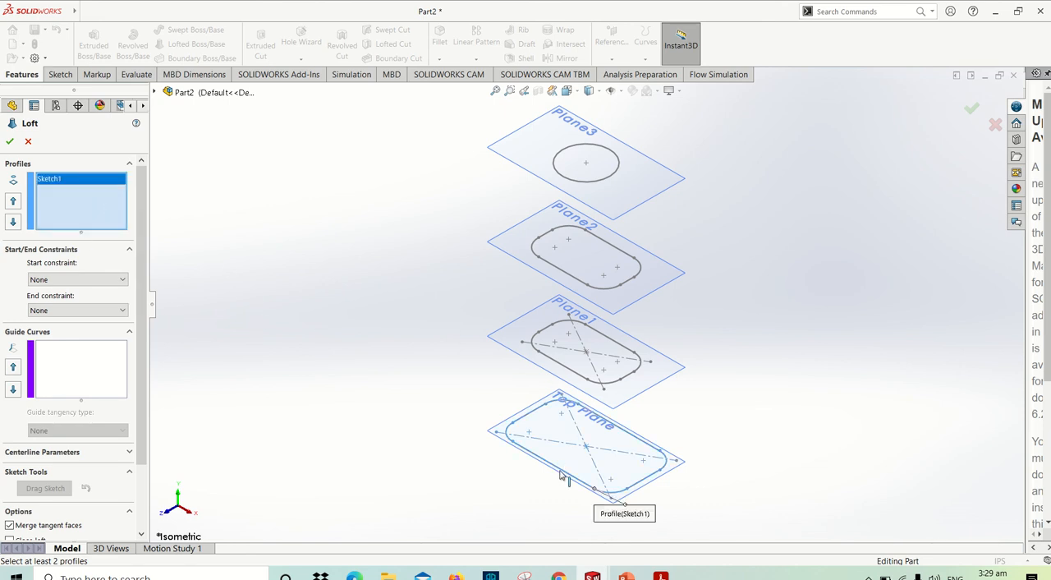
click(570, 372)
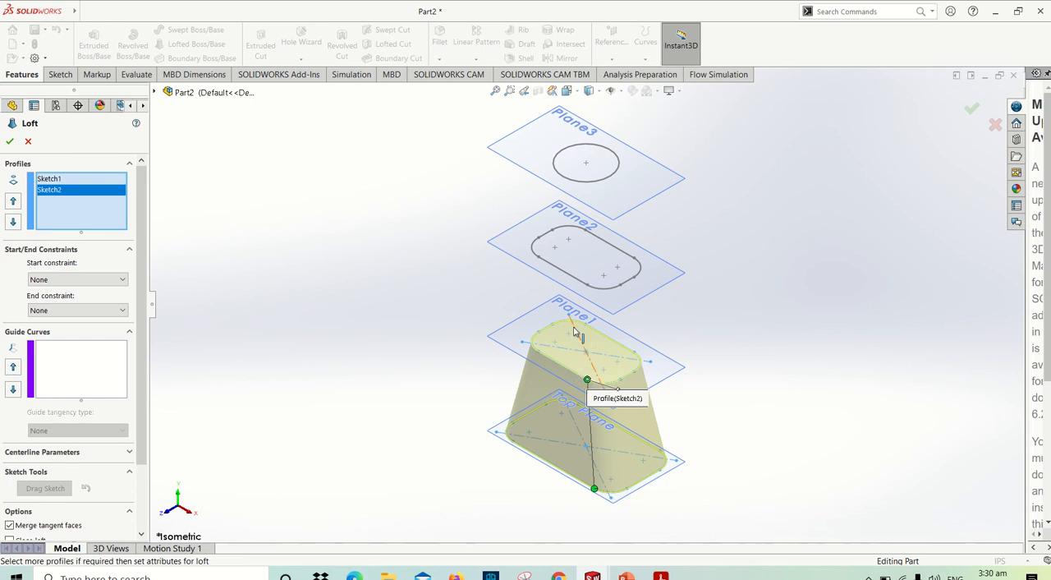
click(572, 279)
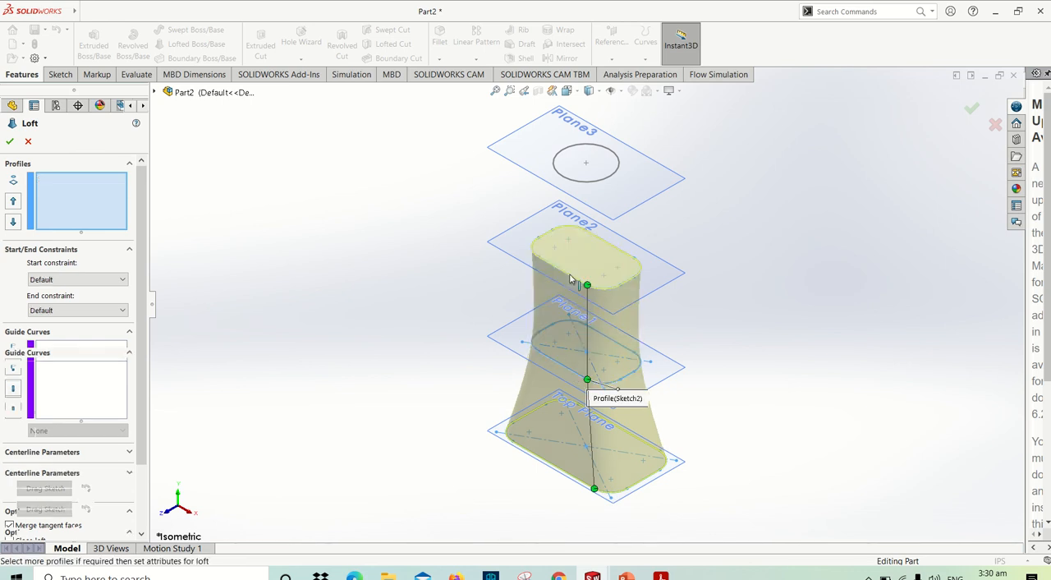
click(573, 183)
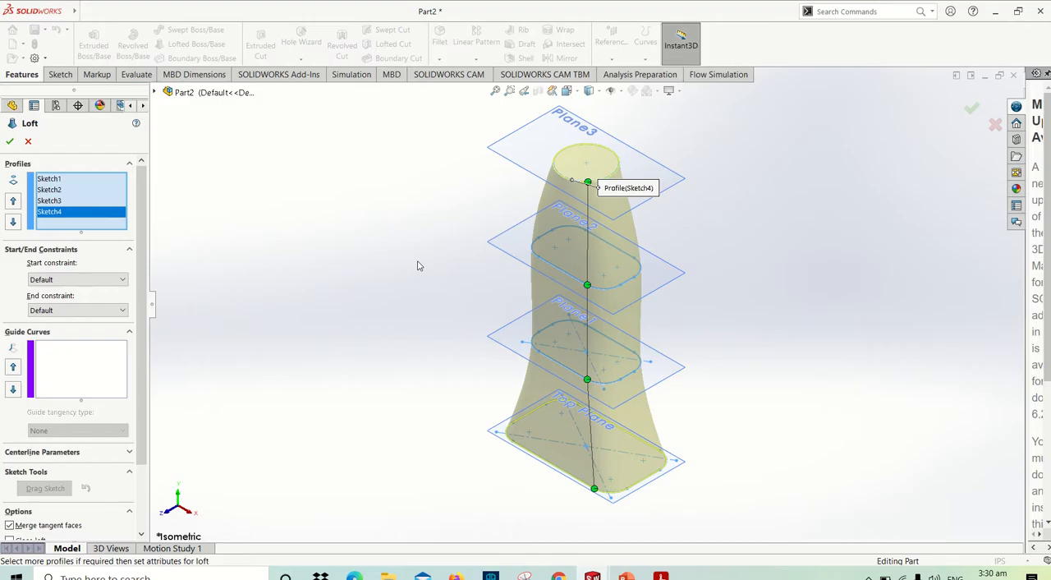
- Check the loft settings in the PDF manual and set both the start and end constraints to Normal To Profile
key(alt+Tab)
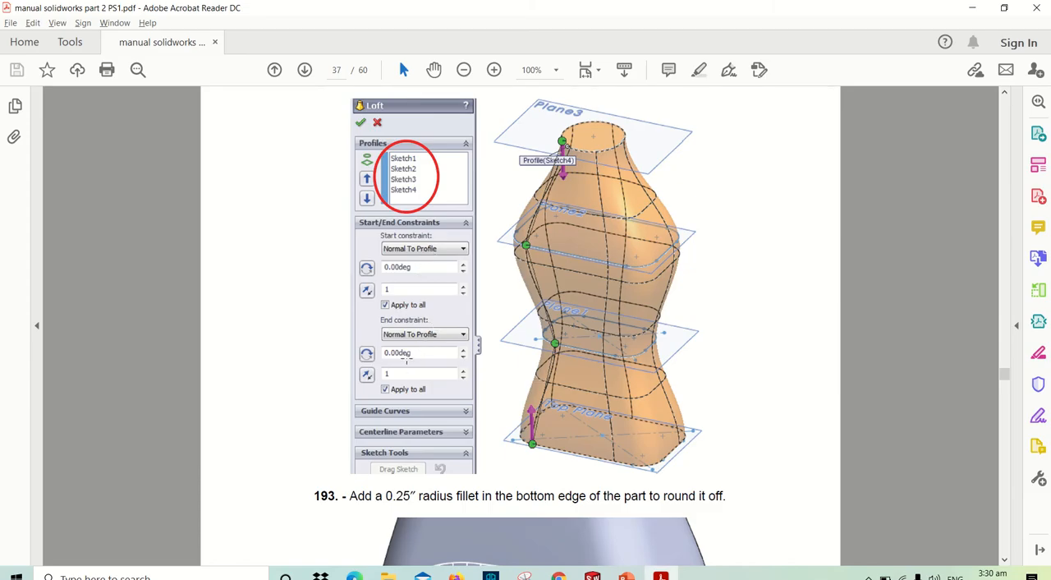
key(alt+Tab)
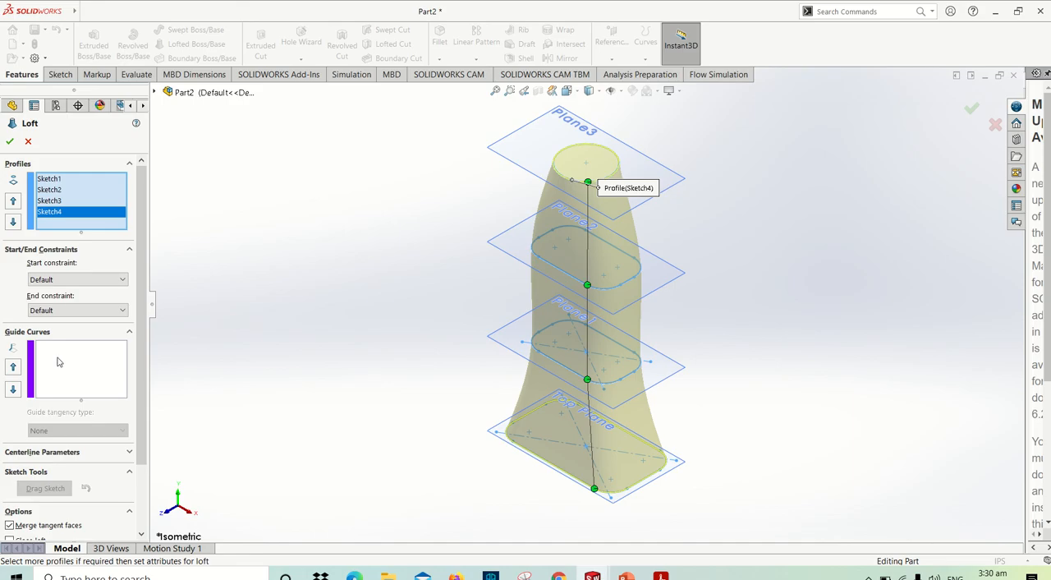
click(79, 280)
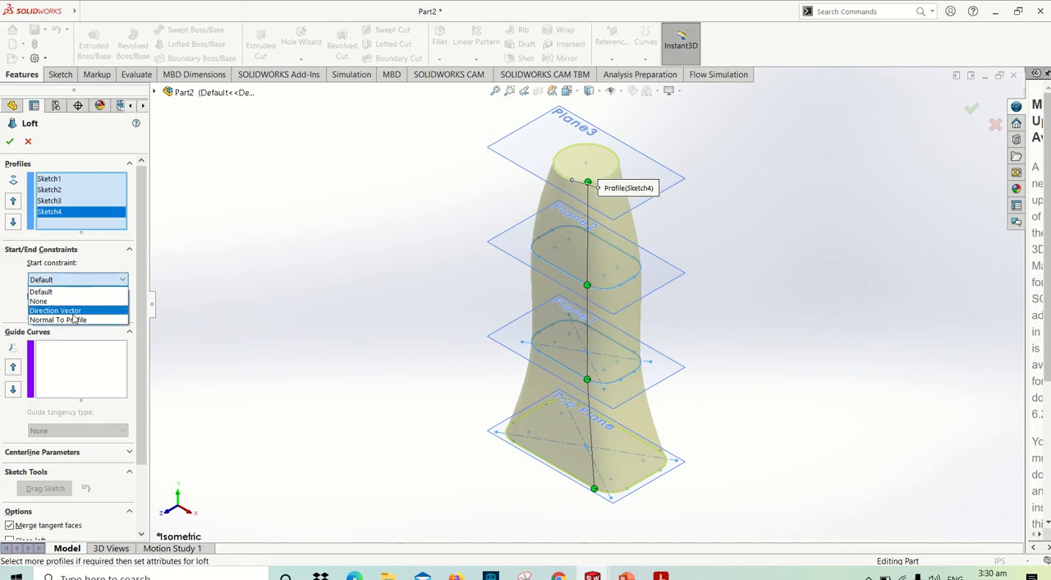
click(73, 320)
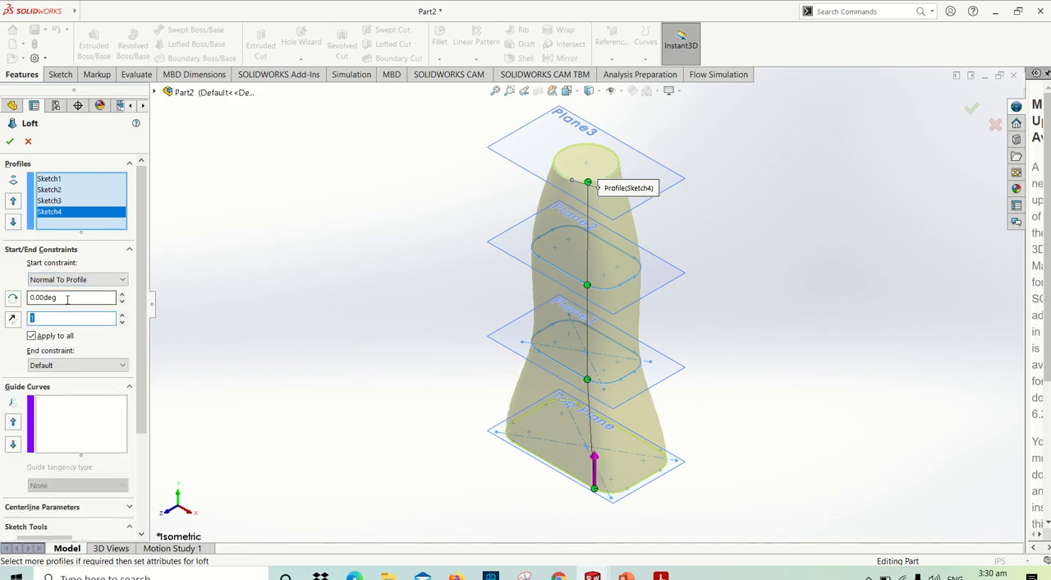
click(42, 367)
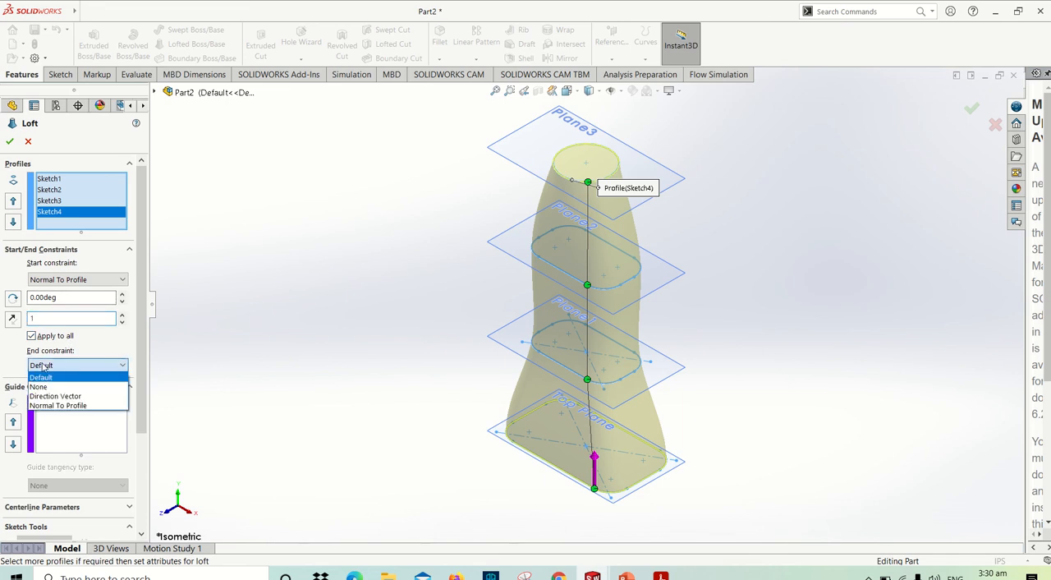
click(52, 407)
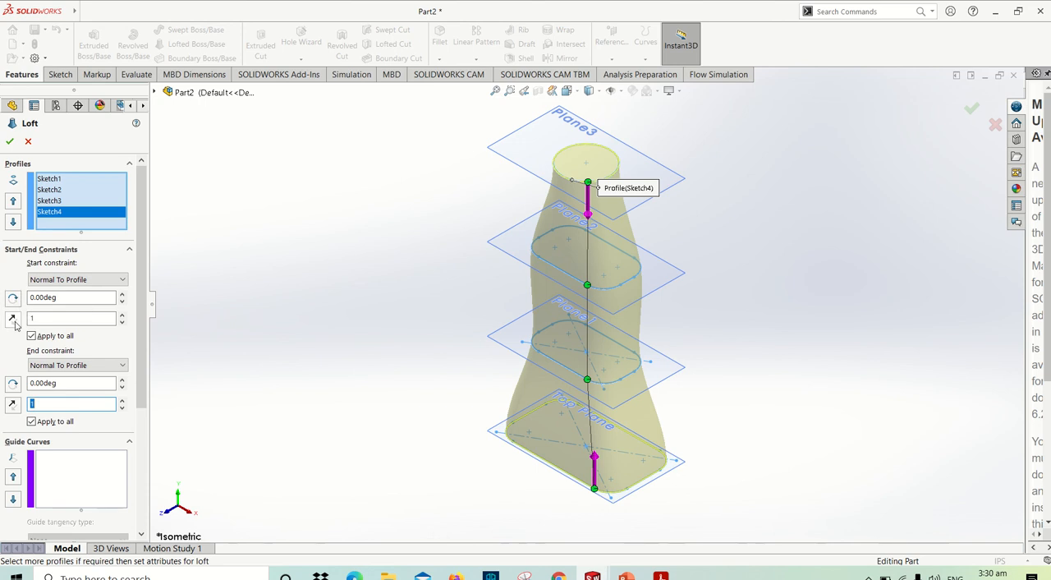
- Try a start constraint with a 30-degree draft angle and a tangent length of 1.6
double_click(57, 297)
text(30)
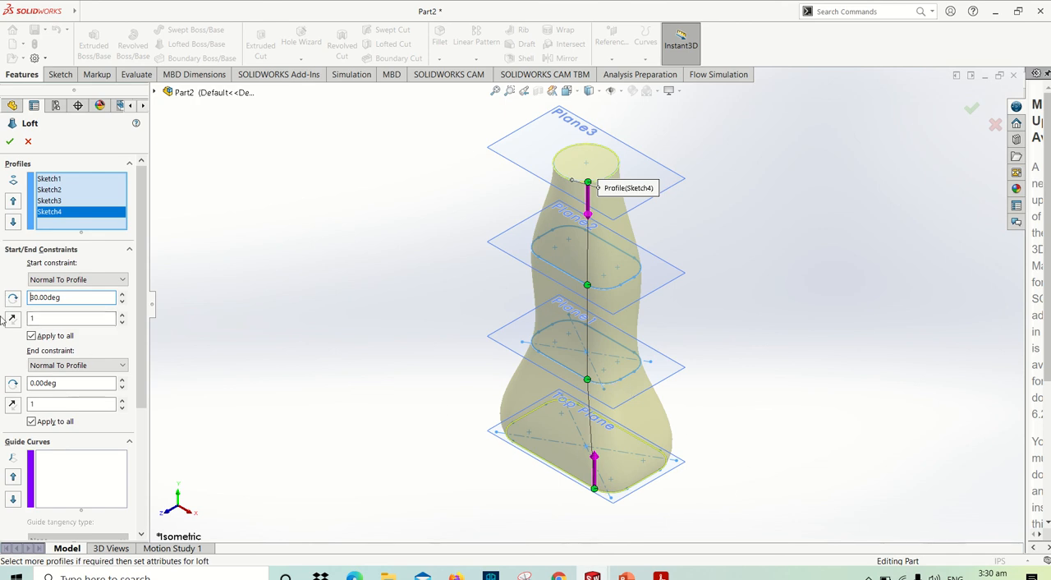
click(123, 314)
click(122, 313)
click(122, 312)
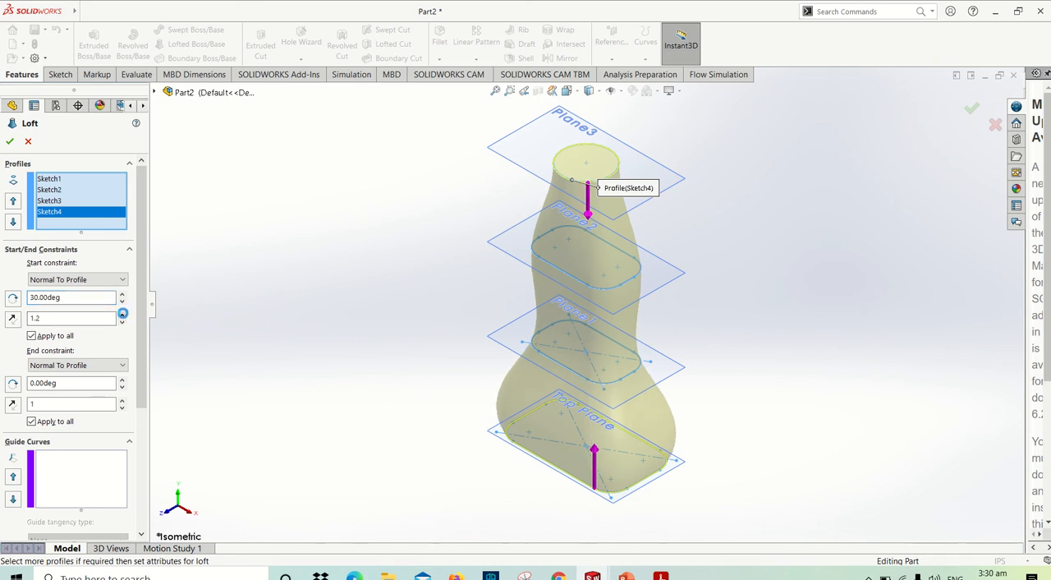
click(122, 313)
click(122, 313)
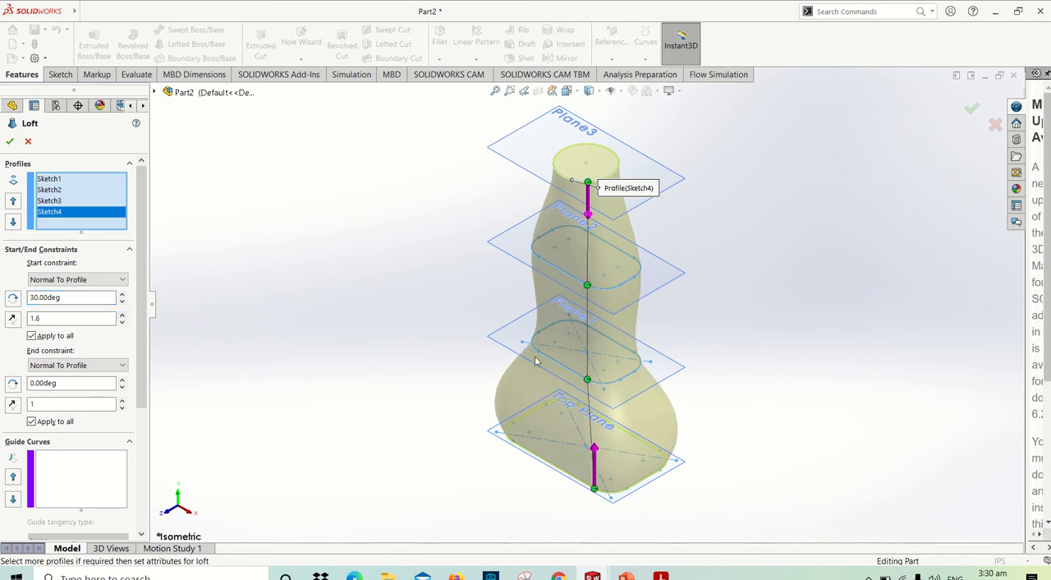
- Reset the start constraint's tangent length to 1 and its draft angle to 0 degrees
click(40, 317)
key(BackSpace)
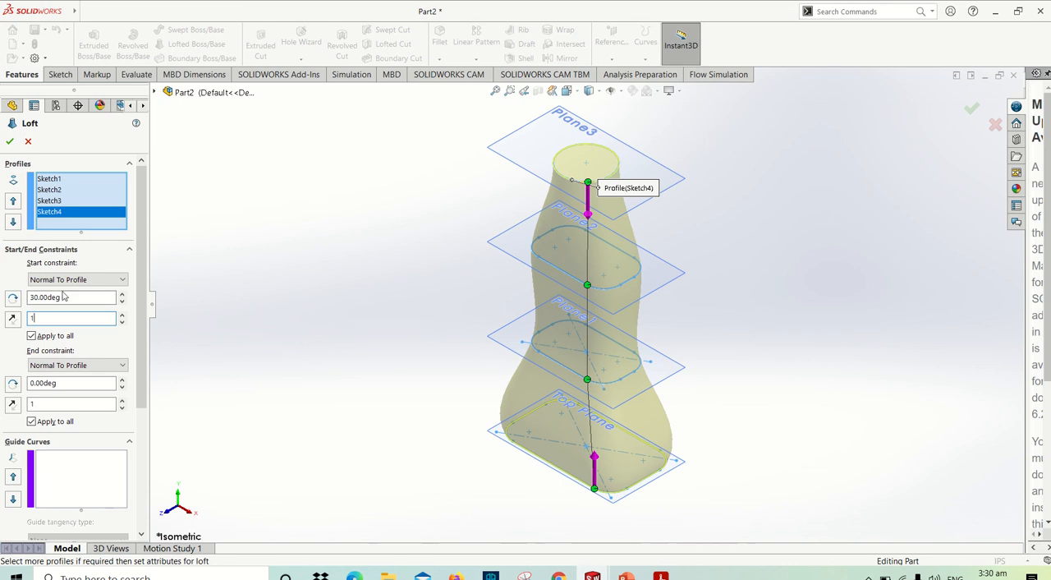
drag(64, 297, 4, 296)
text(0)
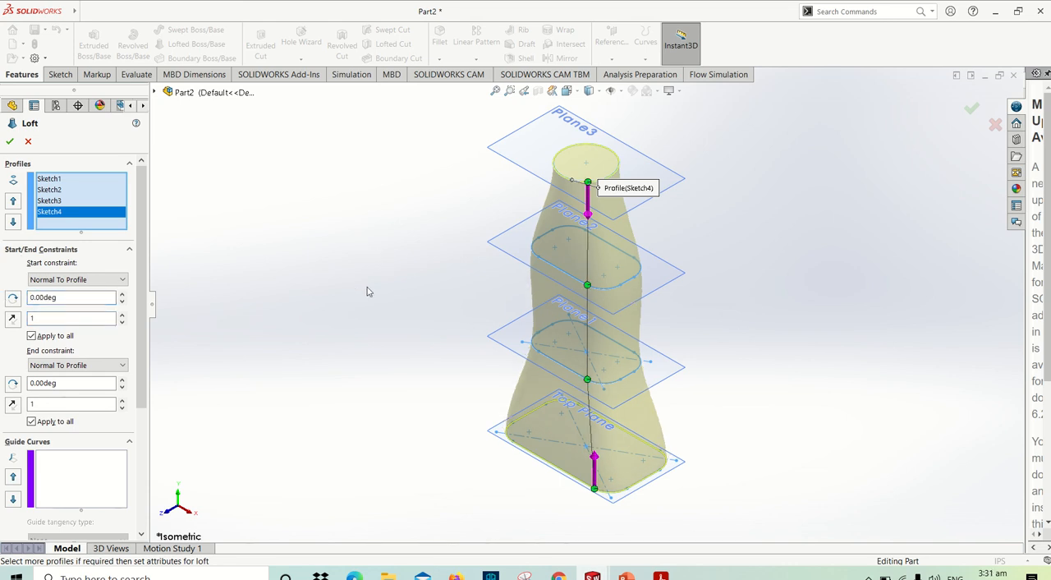
- Compare the loft preview and constraint settings with the figure in the PDF manual, and return to SOLIDWORKS
scroll(367, 291, up, 5)
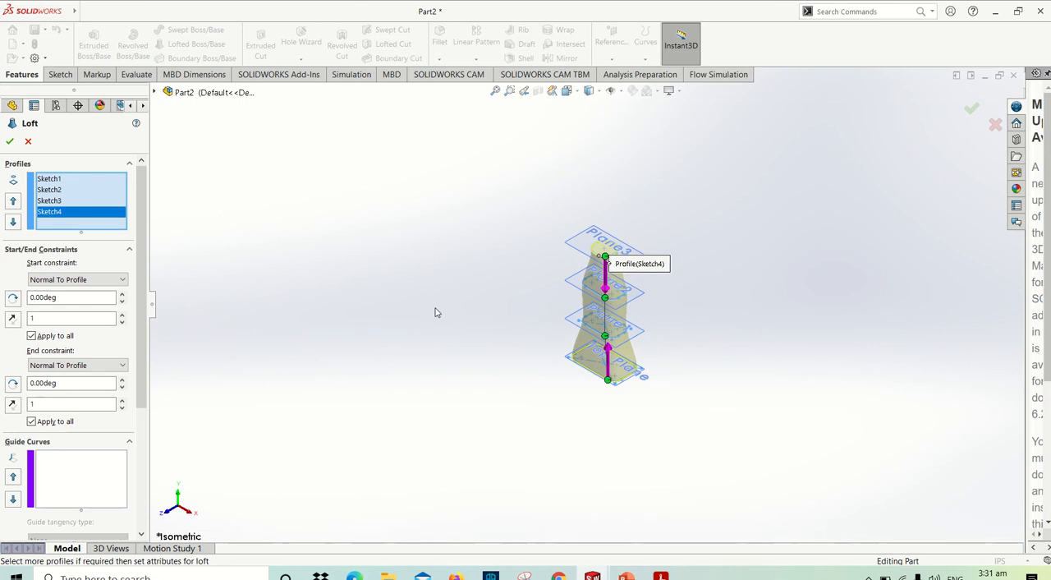
key(alt+Tab)
scroll(435, 310, down, 2)
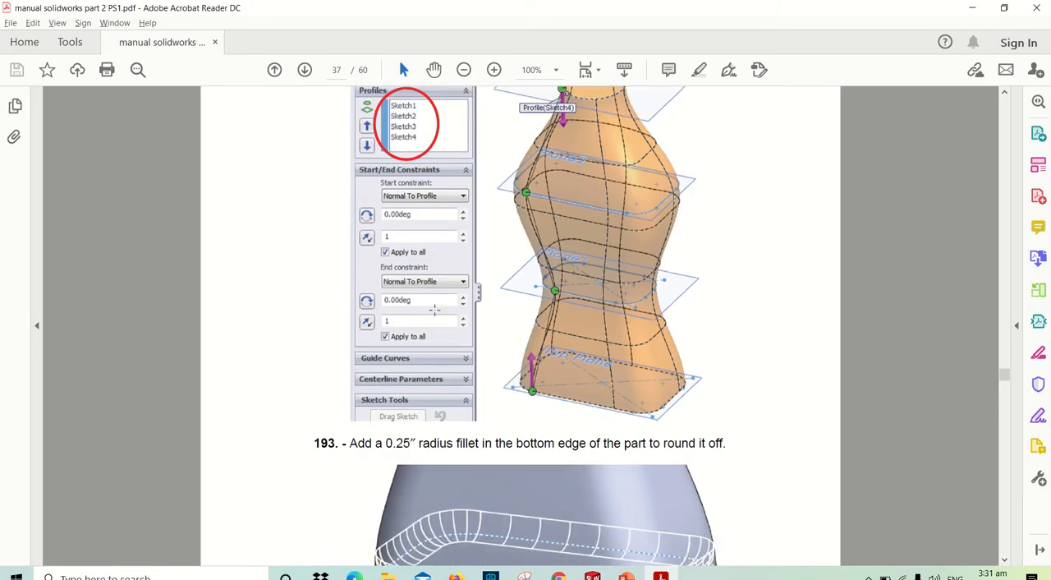
scroll(435, 310, down, 1)
scroll(435, 309, up, 3)
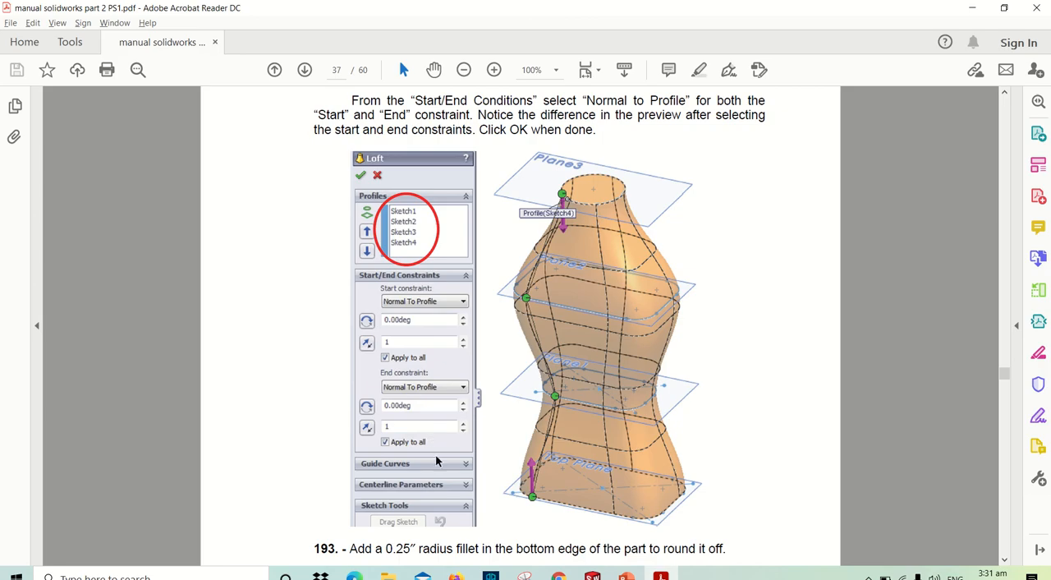
key(alt+Tab)
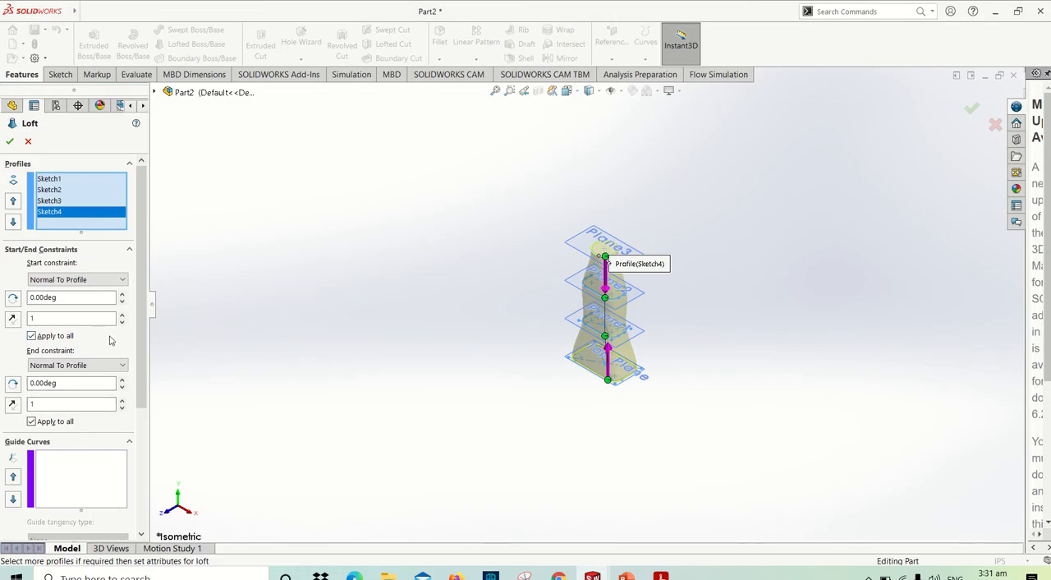
- Accept the loft through the four profiles and inspect the solid bottle body
scroll(129, 344, down, 5)
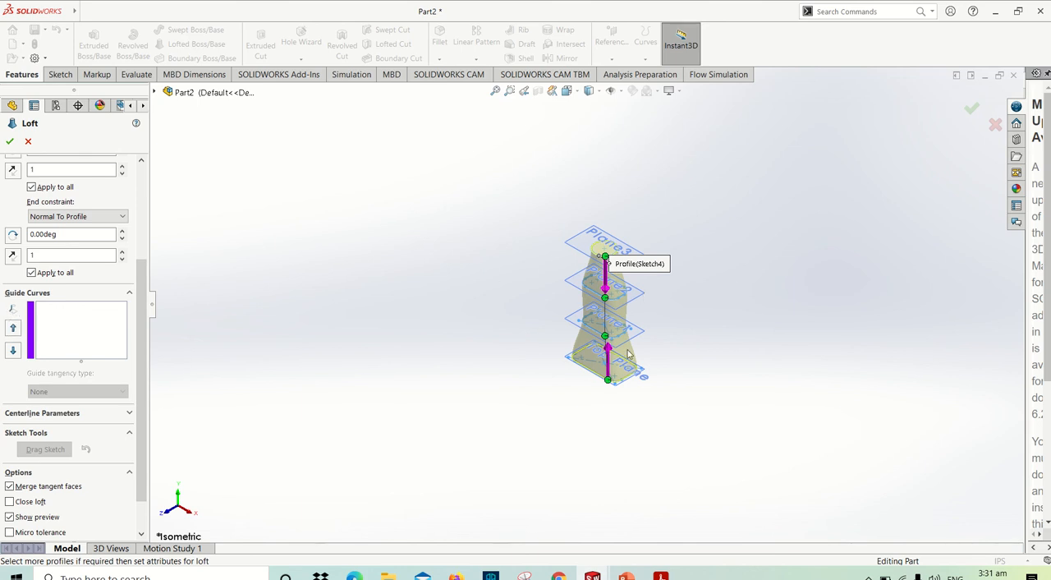
key(f)
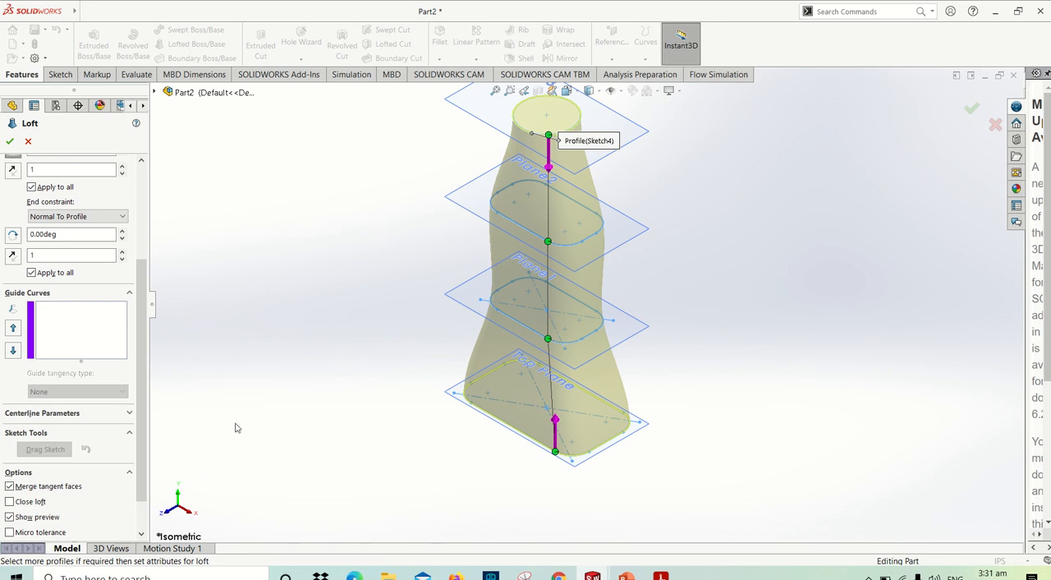
click(9, 140)
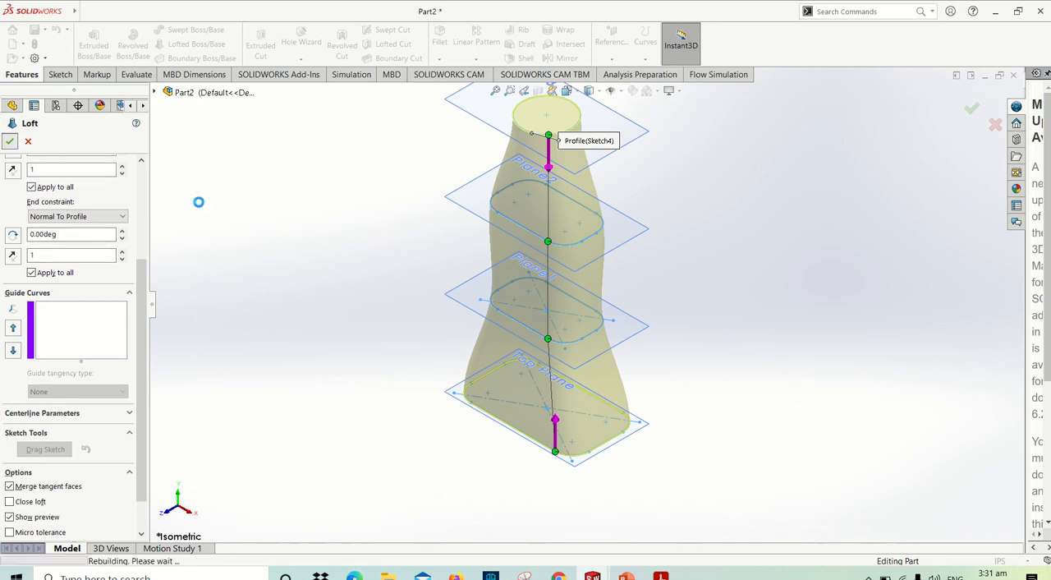
click(427, 338)
scroll(429, 341, up, 4)
scroll(651, 305, down, 2)
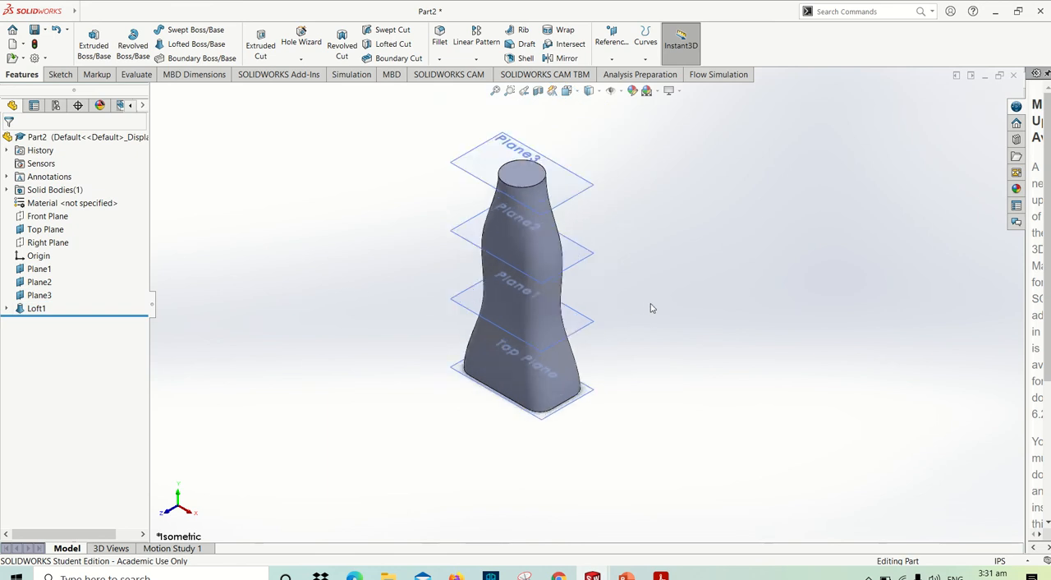
scroll(645, 316, down, 2)
middle_drag(641, 321, 614, 344)
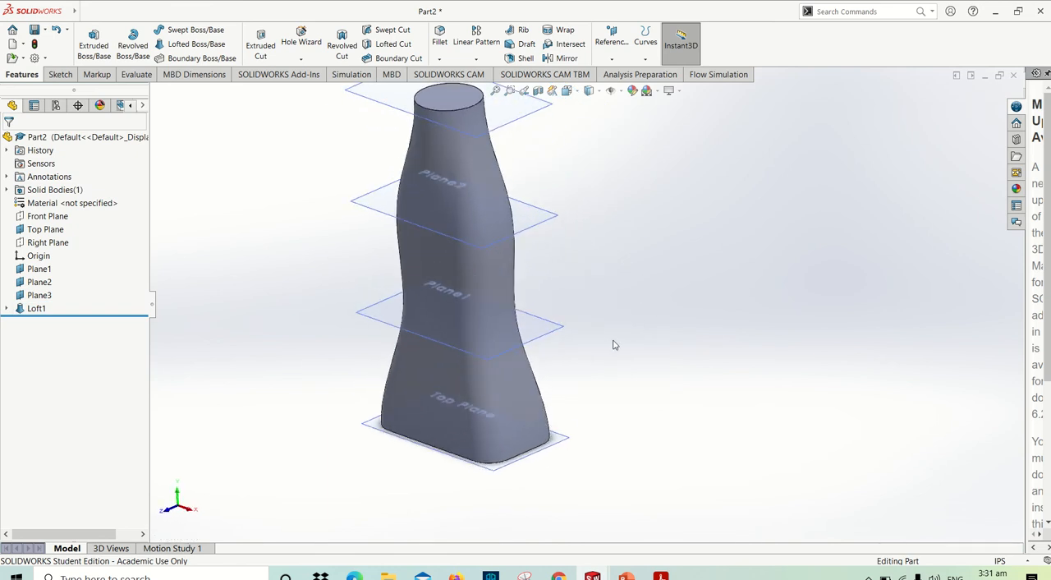
- Look up the fillet instruction in the PDF manual, and round the bottle's bottom edge with a 0.25 in fillet in SOLIDWORKS
key(alt+Tab)
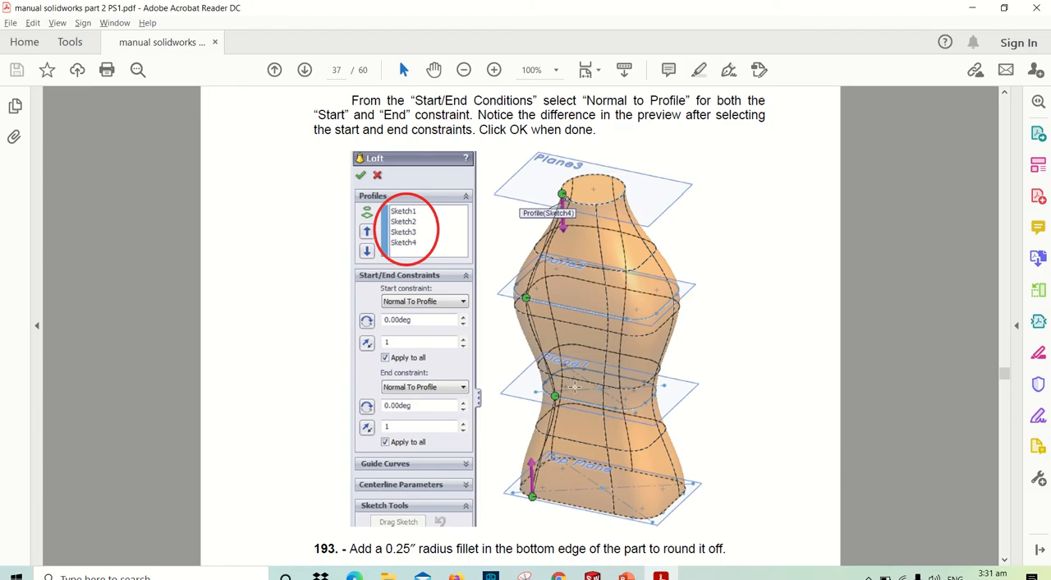
scroll(574, 385, down, 5)
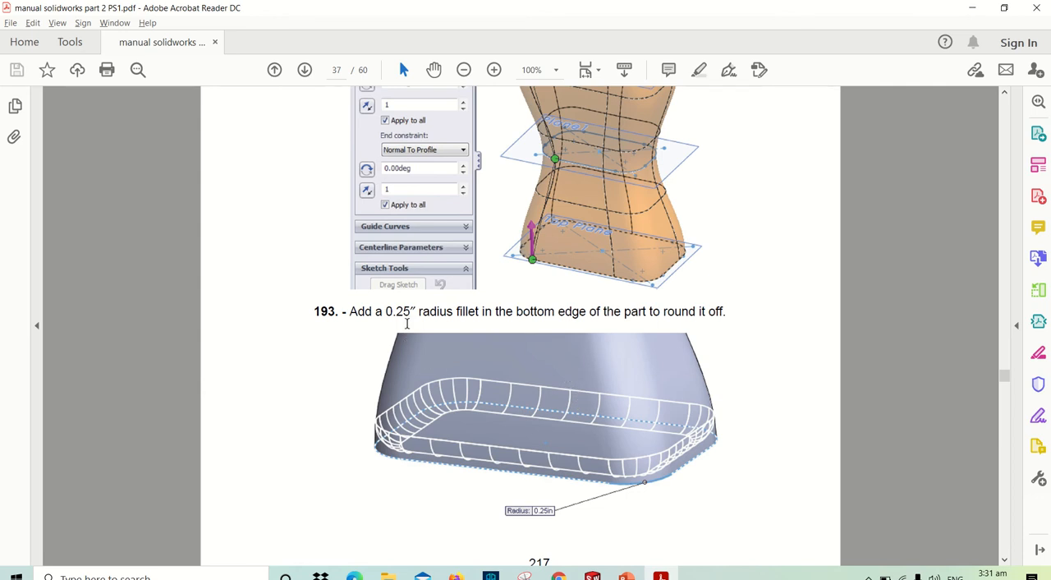
key(alt+Tab)
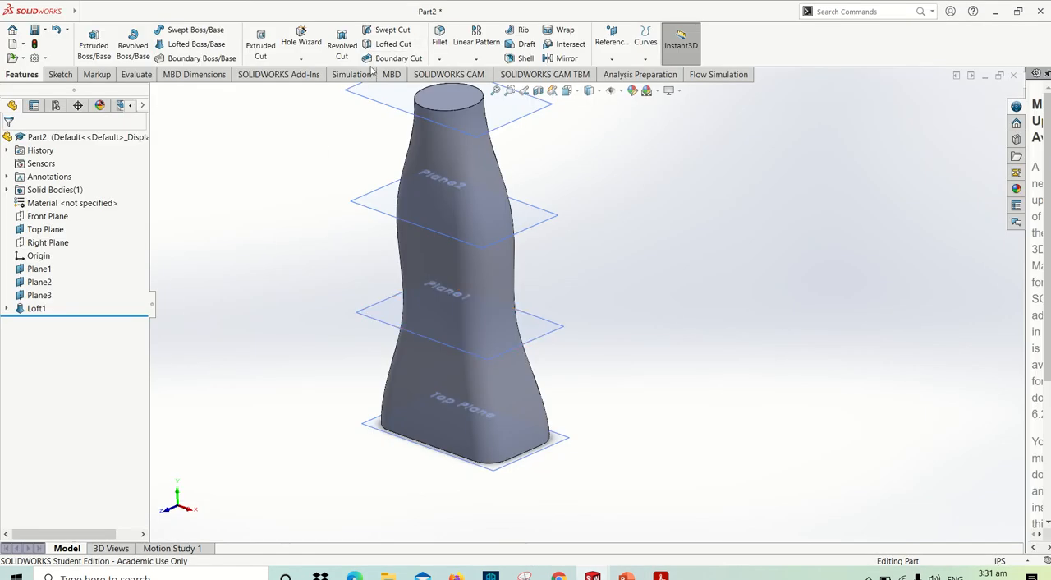
click(439, 37)
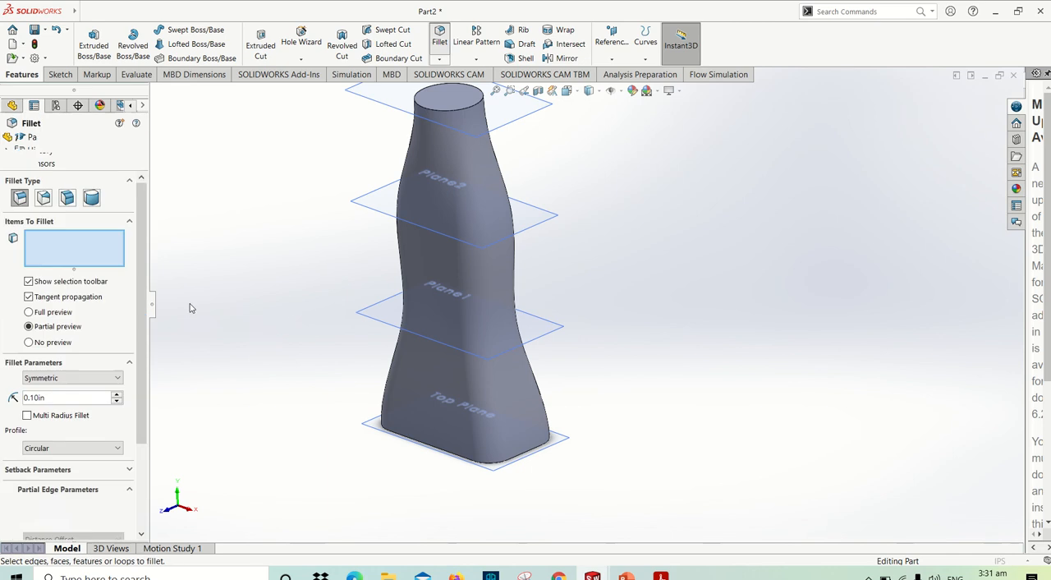
text(0.25)
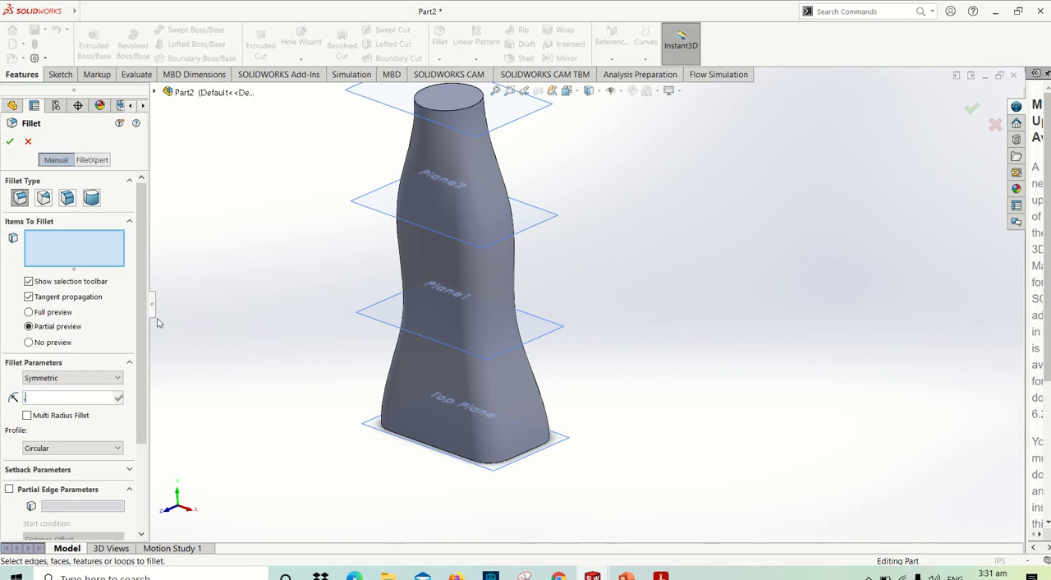
key(Return)
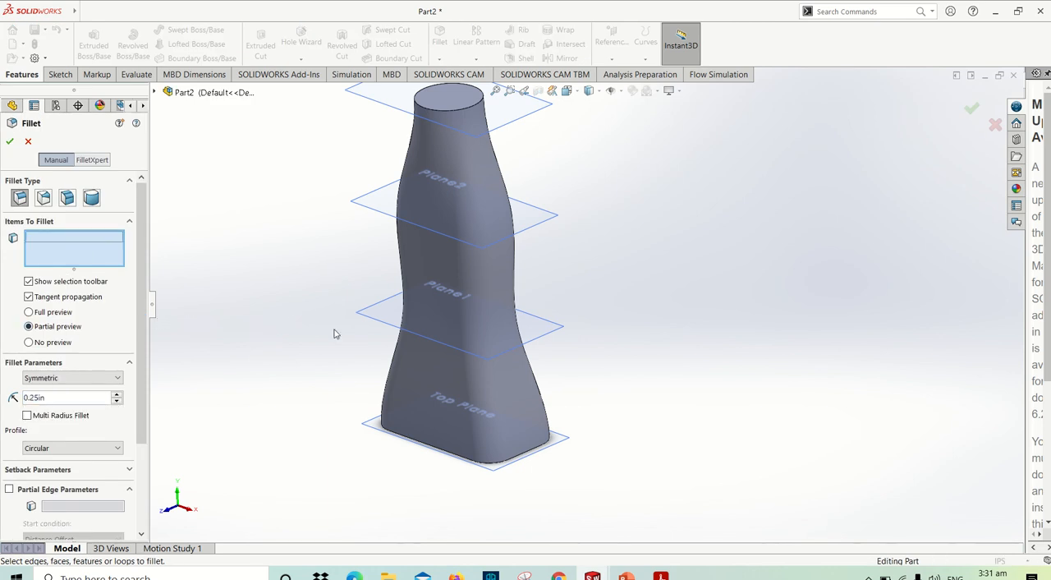
click(525, 453)
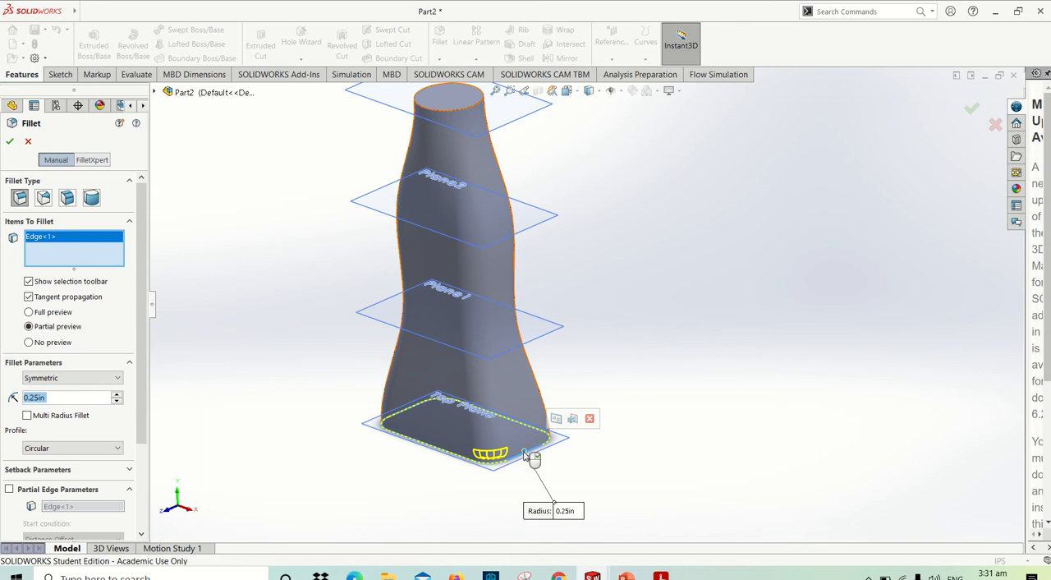
click(10, 141)
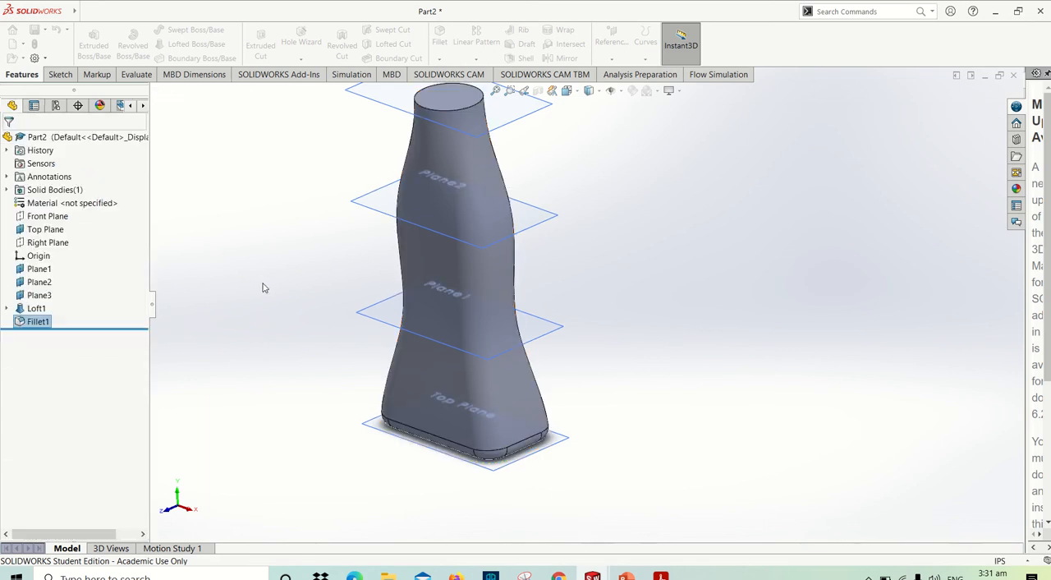
- Read the shell instruction in the PDF manual, and shell the bottle in SOLIDWORKS with 0.125 in walls and the top face removed
scroll(328, 310, up, 3)
key(alt+Tab)
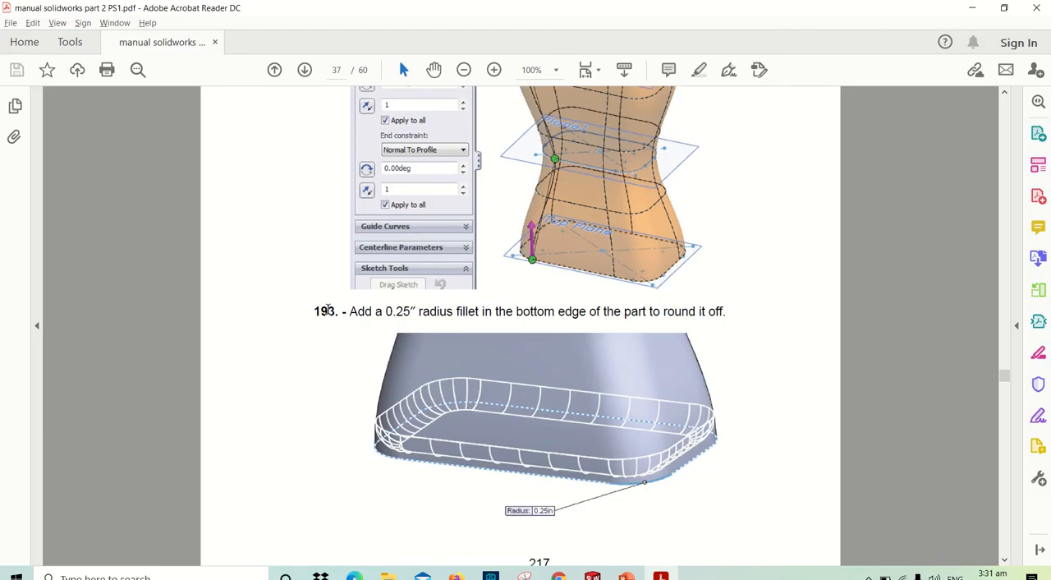
scroll(630, 386, down, 12)
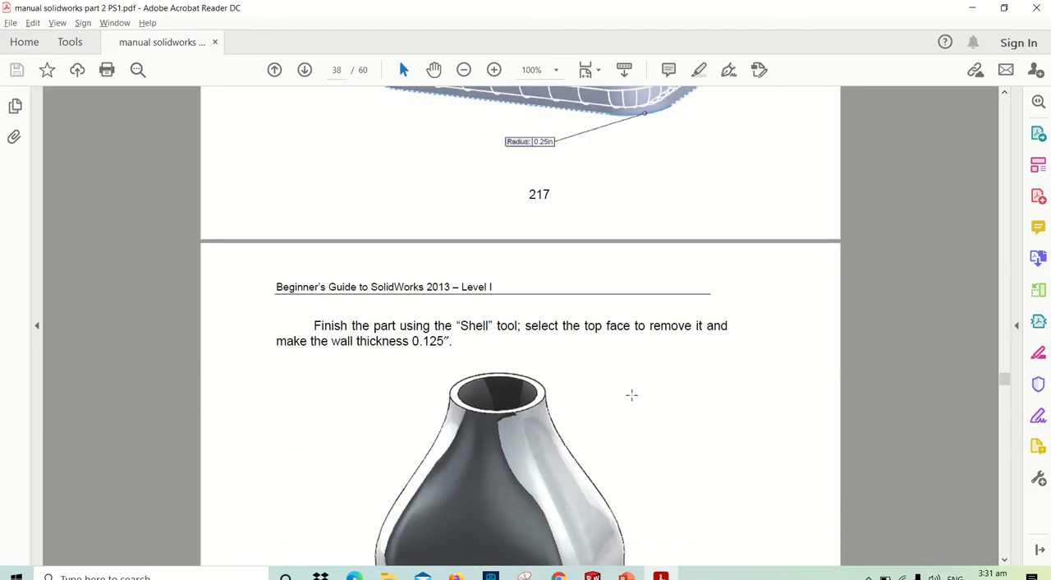
scroll(633, 397, up, 3)
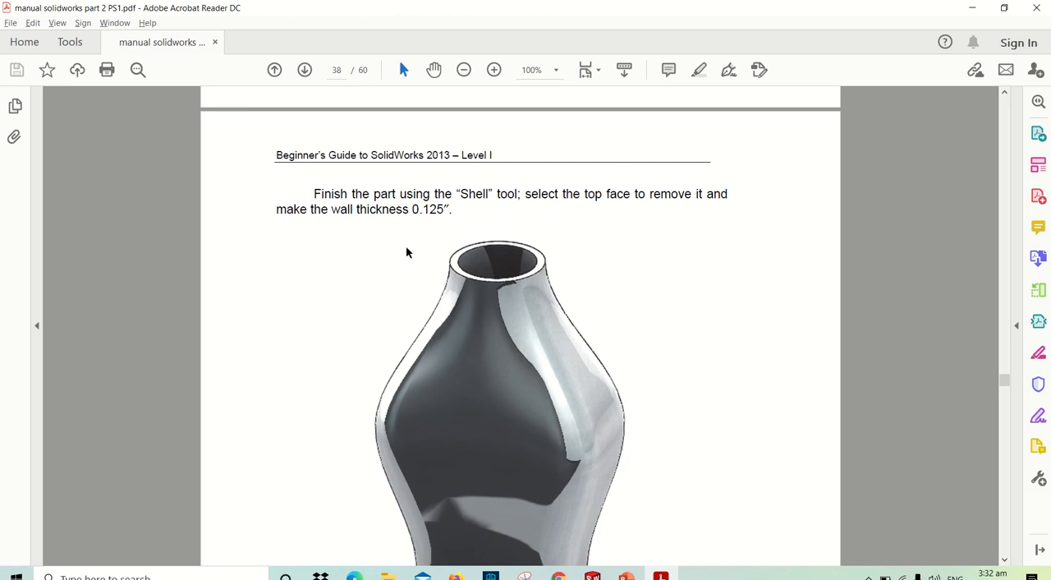
key(alt+Tab)
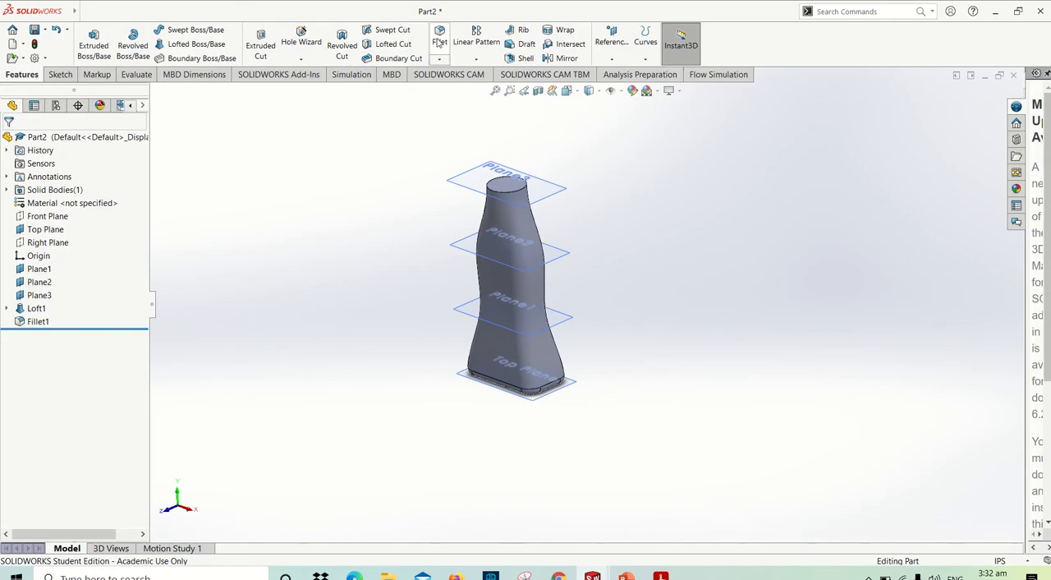
click(516, 58)
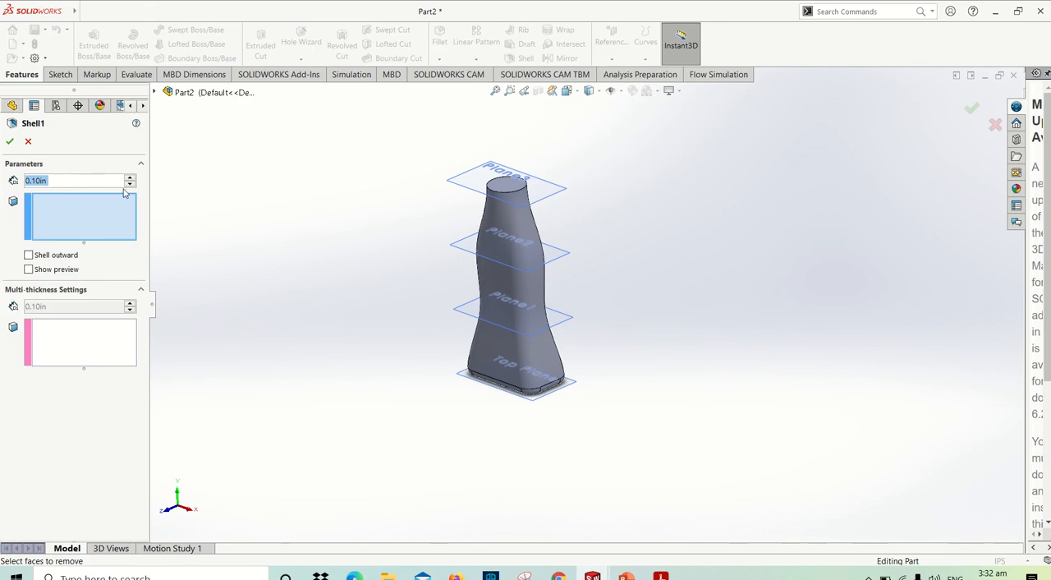
text(0.12)
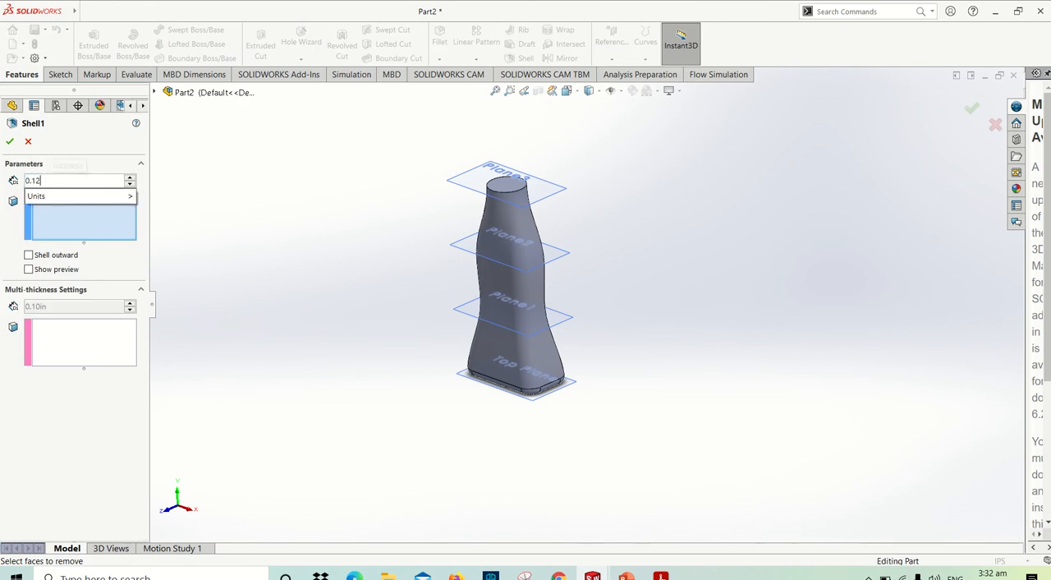
click(123, 192)
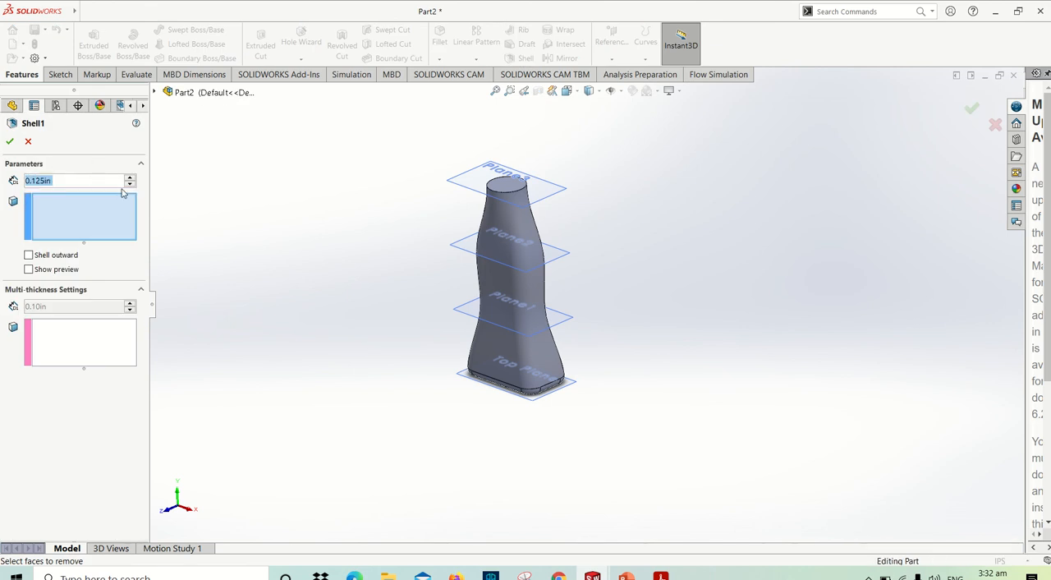
click(512, 188)
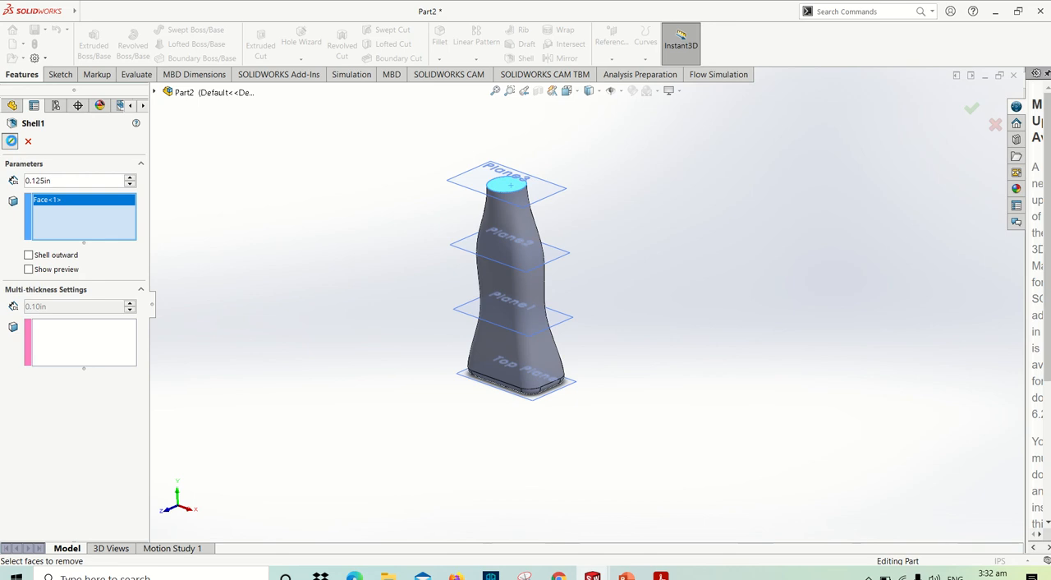
click(10, 141)
- Inspect the shelled bottle, compare its shape with the finished figure in the PDF manual, and return to SOLIDWORKS
middle_drag(469, 220, 467, 184)
key(ctrl+7)
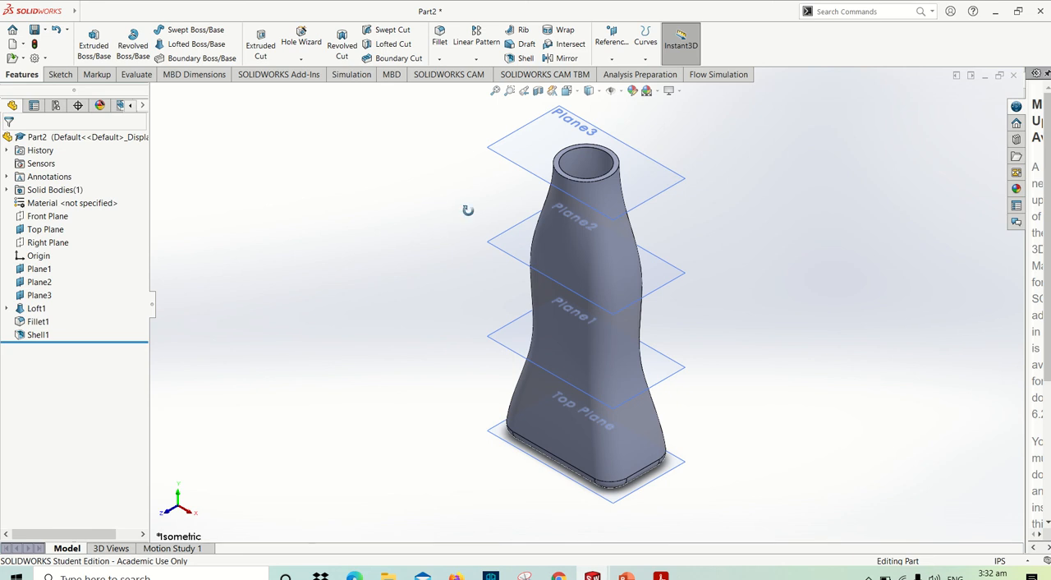
mouse_move(467, 210)
middle_down()
mouse_move(507, 167)
mouse_move(471, 201)
middle_up()
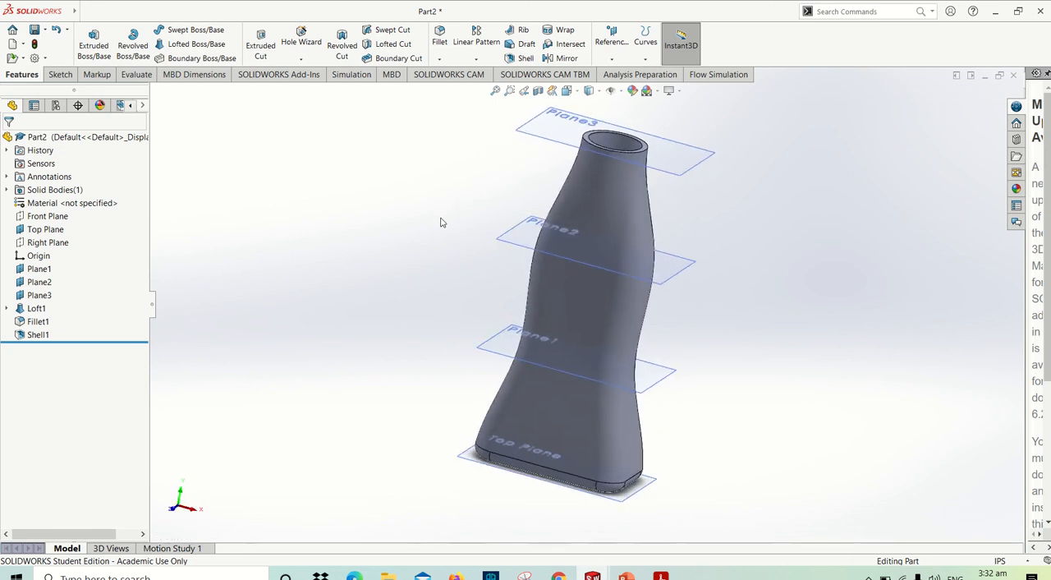
key(alt+Tab)
scroll(518, 374, down, 3)
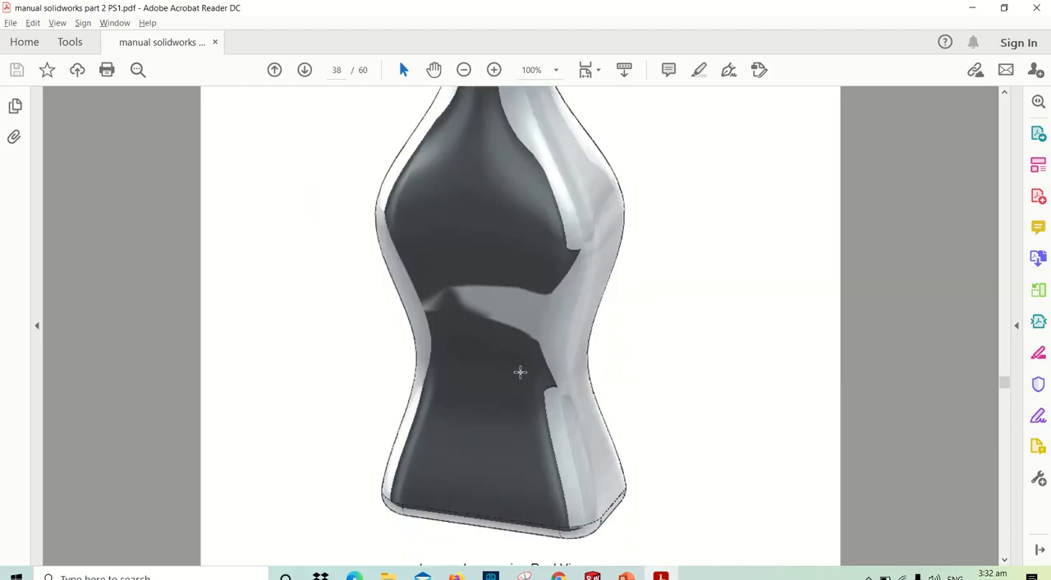
scroll(519, 372, up, 2)
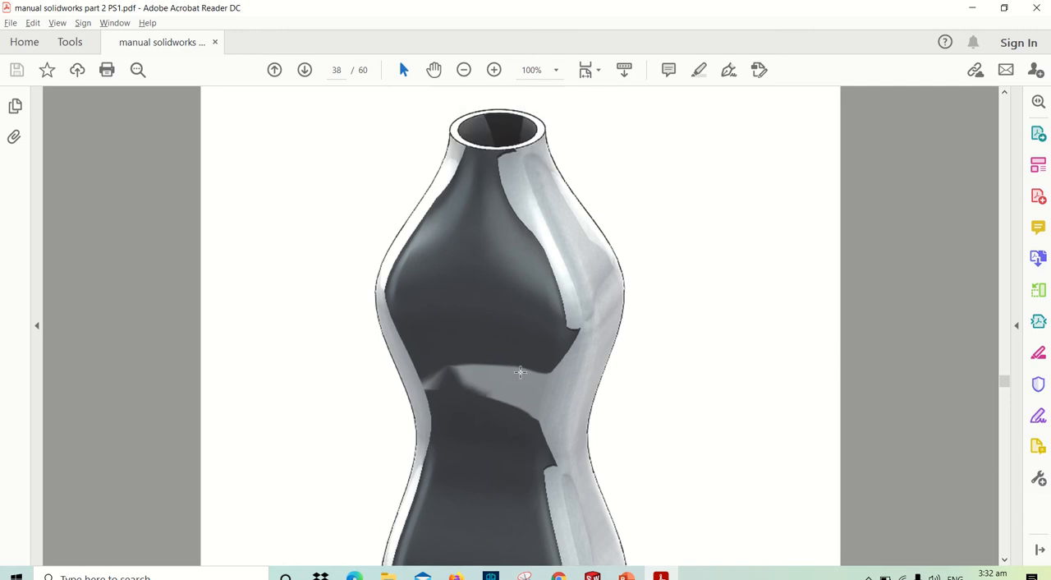
scroll(519, 372, up, 2)
scroll(520, 372, down, 2)
scroll(519, 375, up, 2)
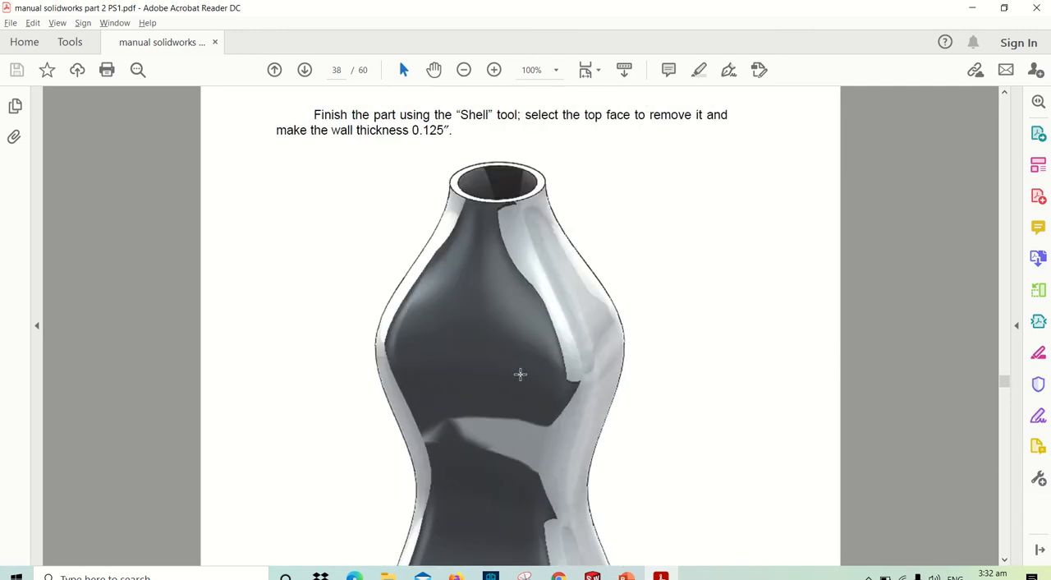
scroll(520, 374, down, 8)
scroll(520, 389, up, 5)
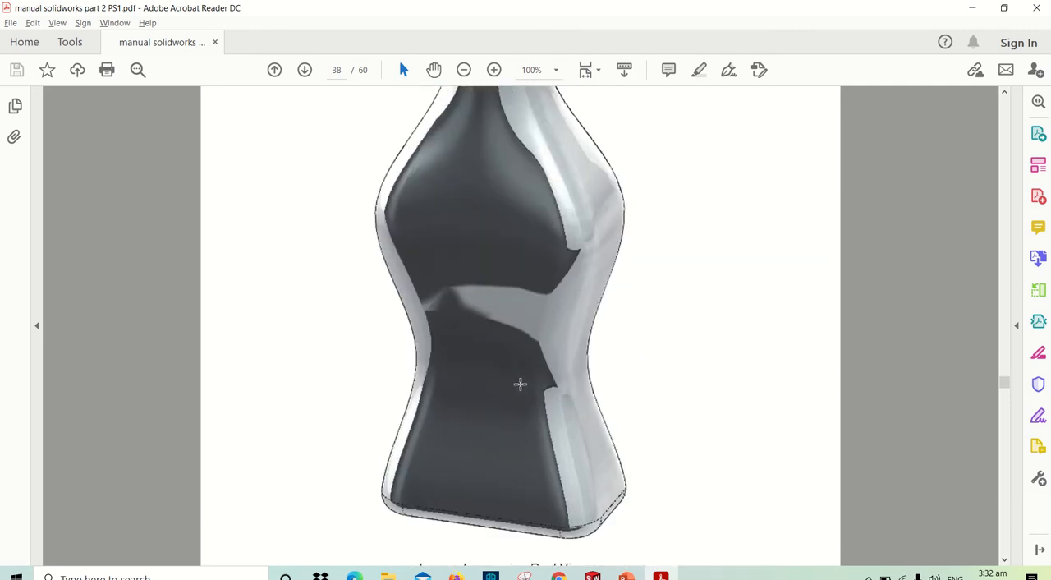
key(alt+Tab)
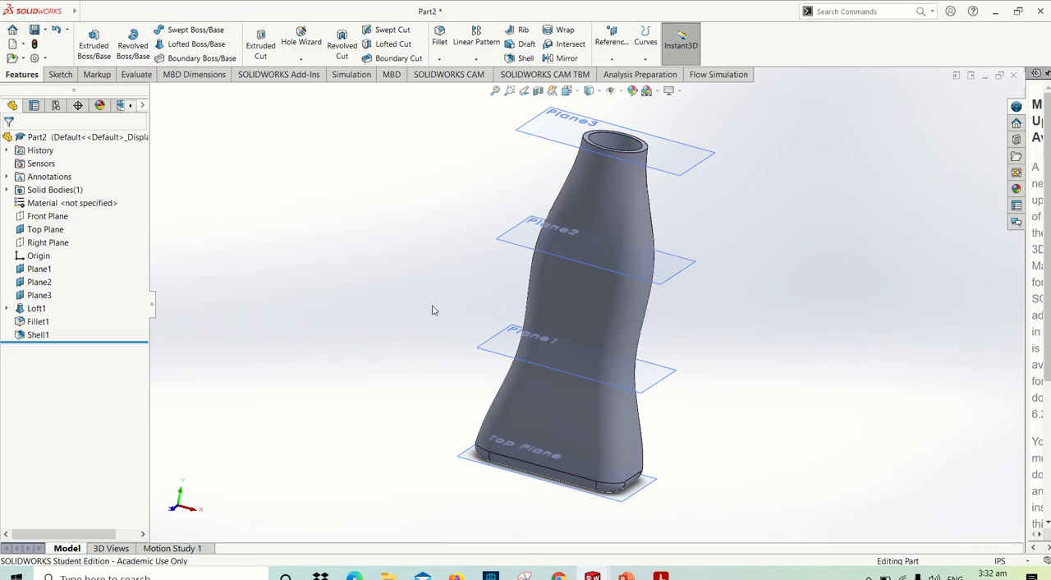
- Section the bottle along the Front Plane and show the cut interior in the front view, fitted to the window
middle_drag(408, 277, 247, 279)
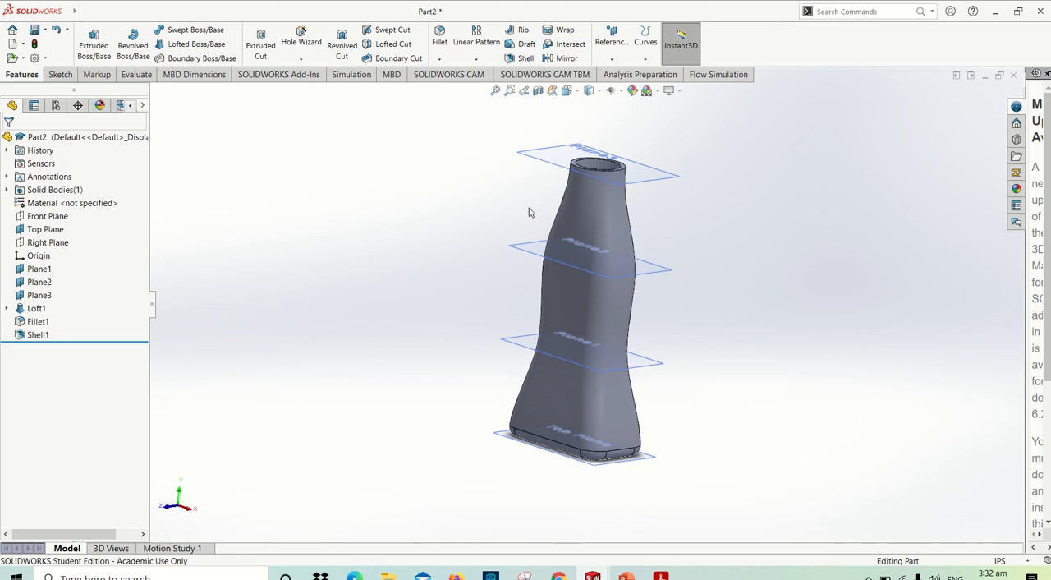
mouse_move(530, 211)
middle_down()
mouse_move(413, 248)
mouse_move(460, 202)
mouse_move(512, 201)
middle_up()
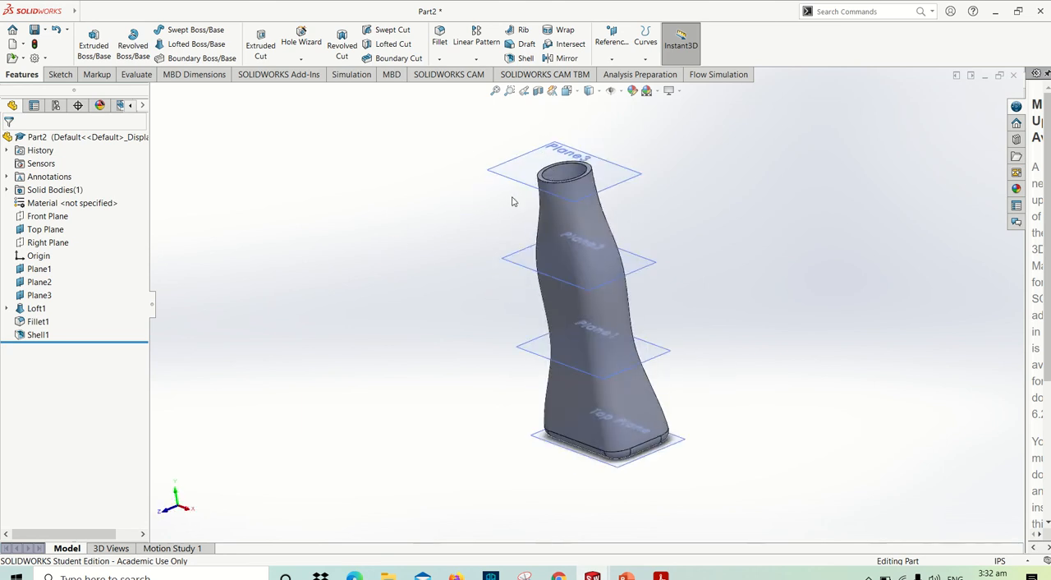
key(ctrl+7)
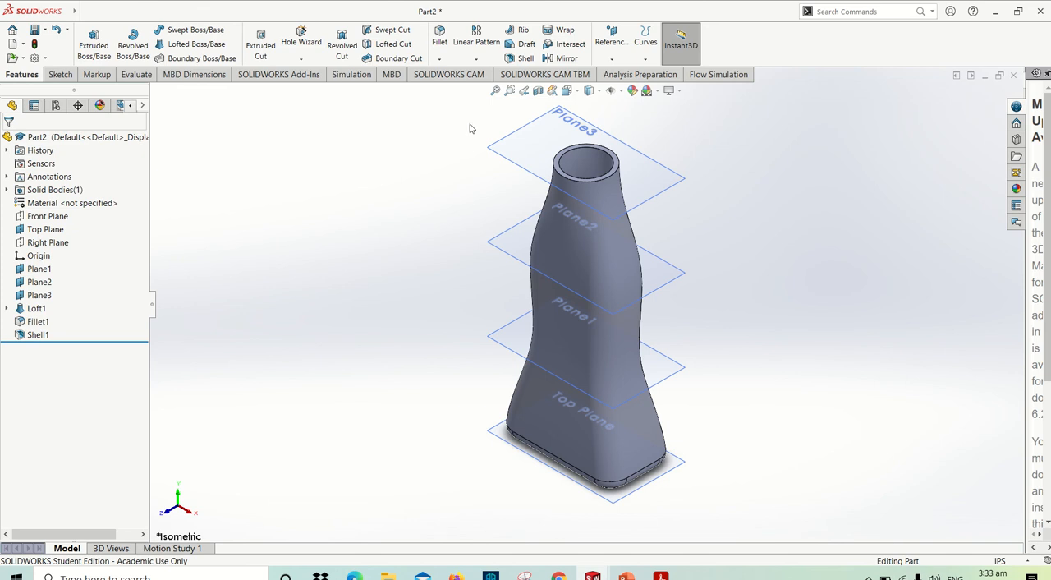
click(538, 90)
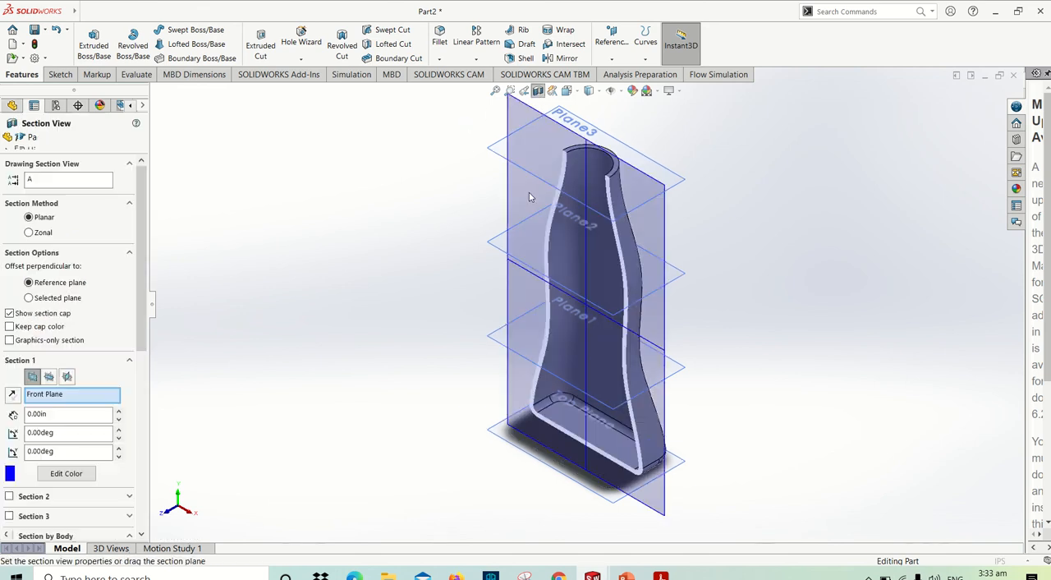
click(10, 142)
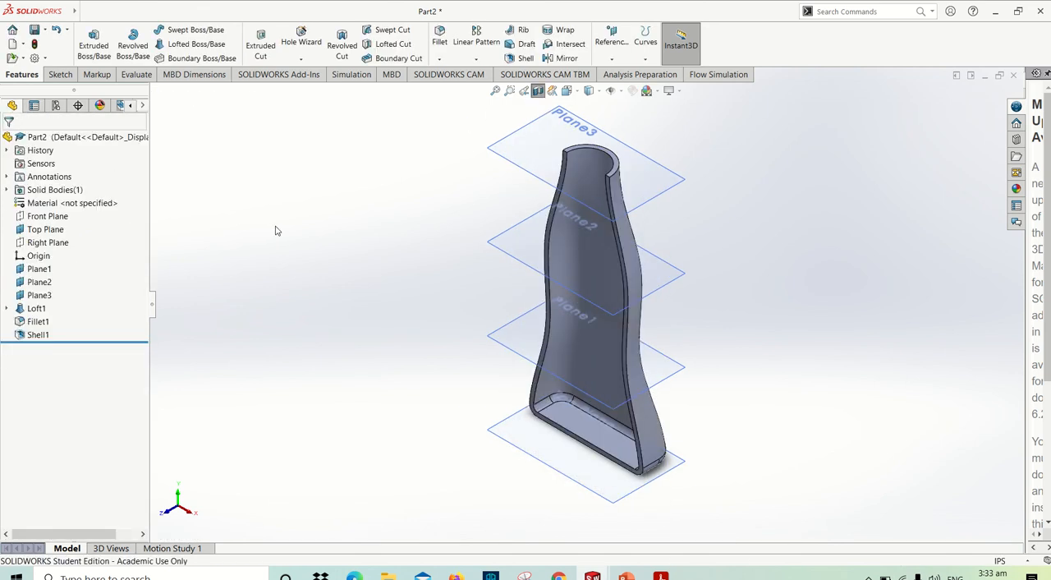
key(ctrl+1)
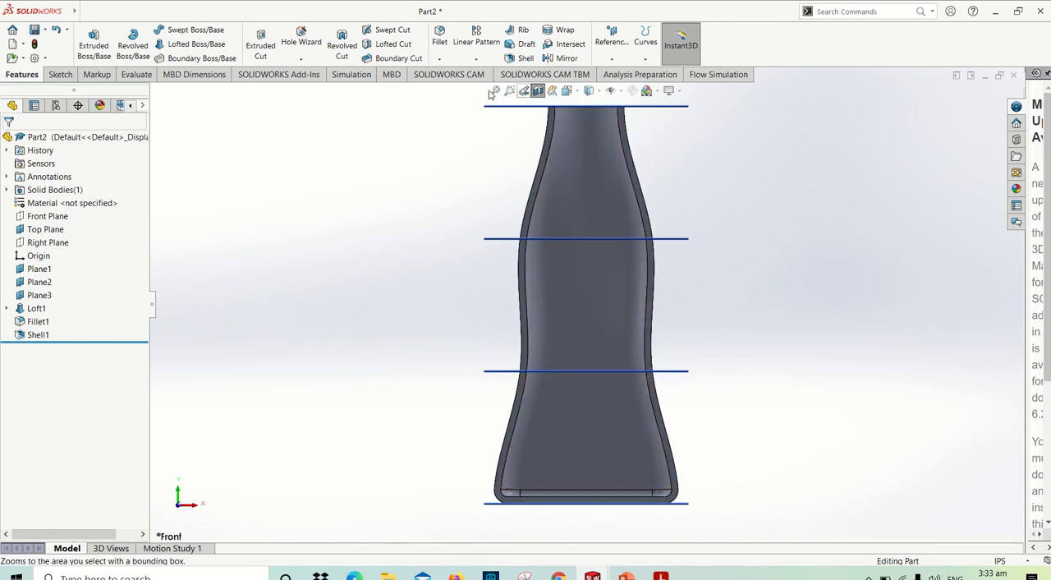
key(z)
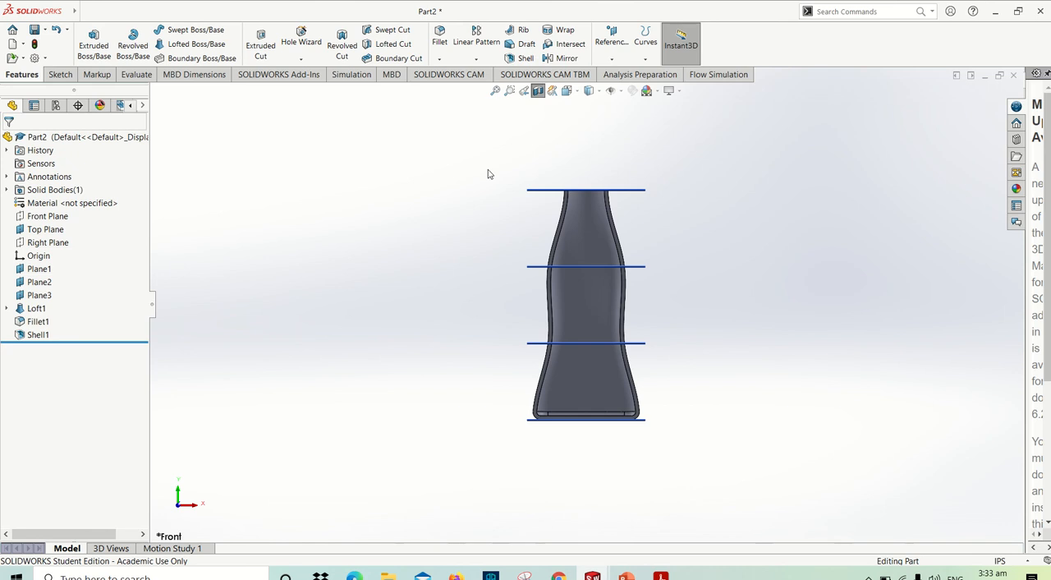
- Save the part as a SOLIDWORKS part file named bottle
key(ctrl+s)
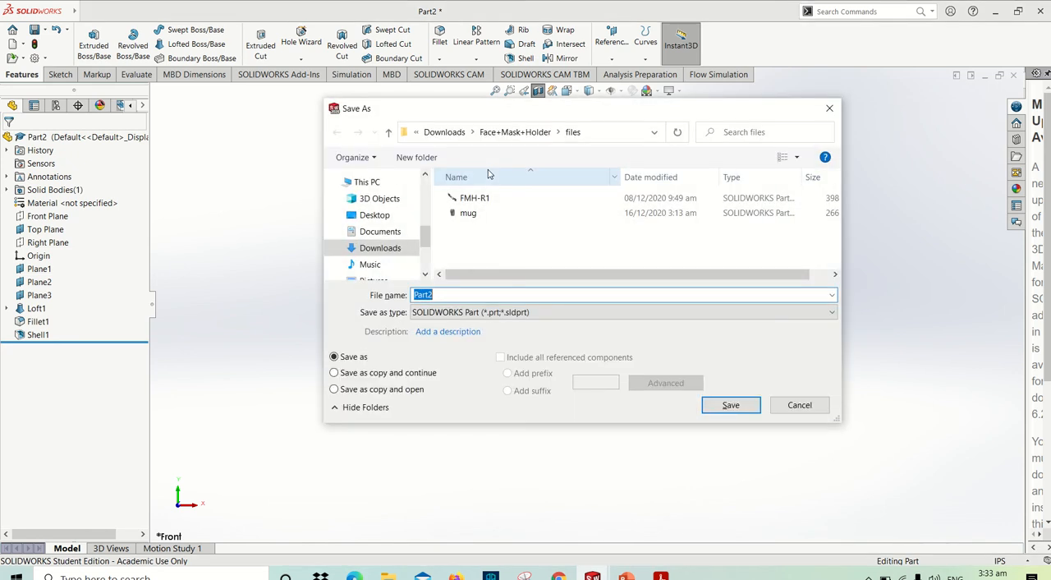
text(bottle)
key(Return)
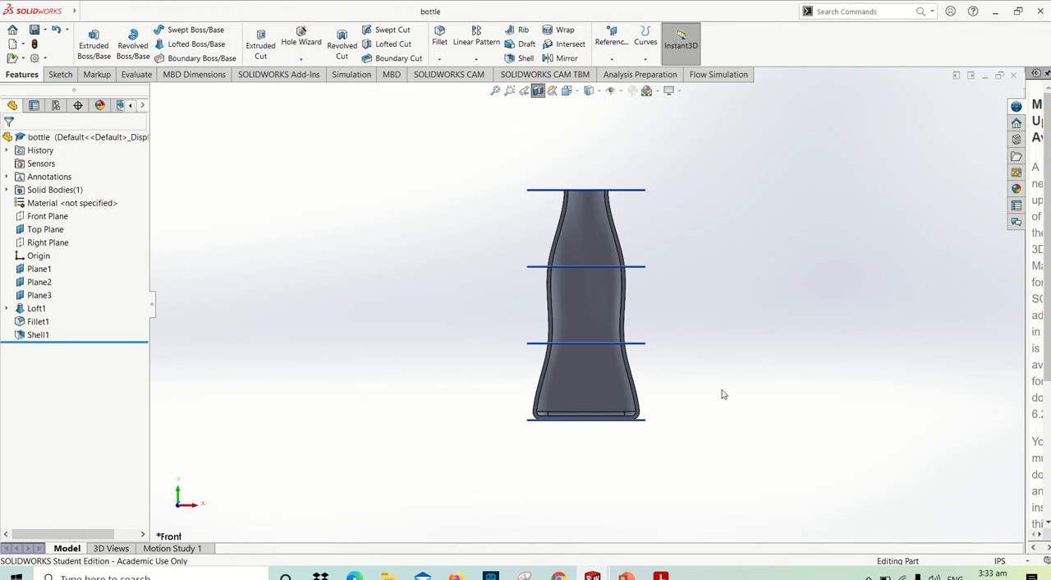
- Roll the feature history back to just before the loft and show the stacked planes in isometric view
scroll(715, 402, down, 1)
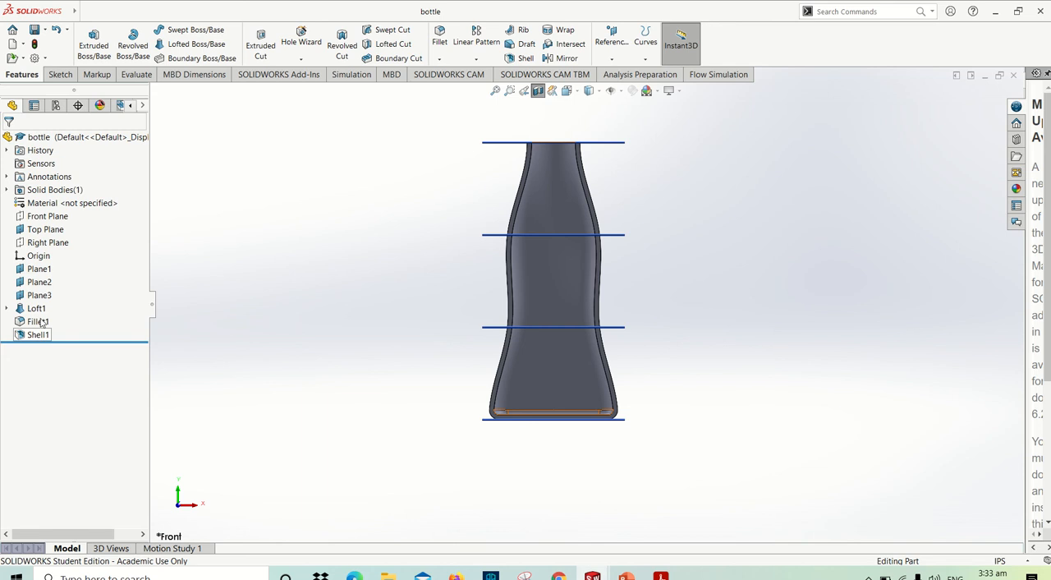
drag(78, 342, 76, 305)
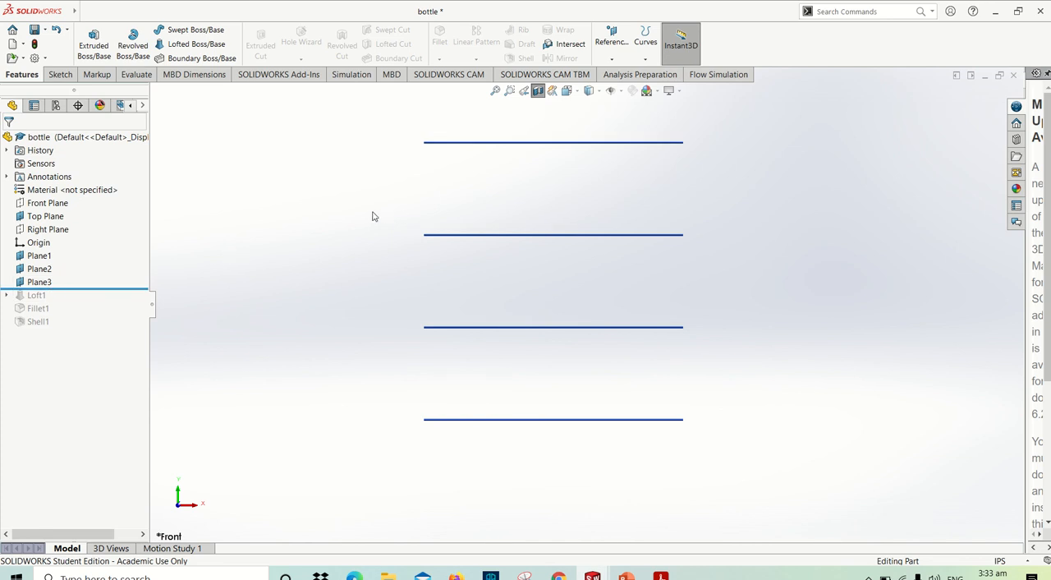
key(ctrl+7)
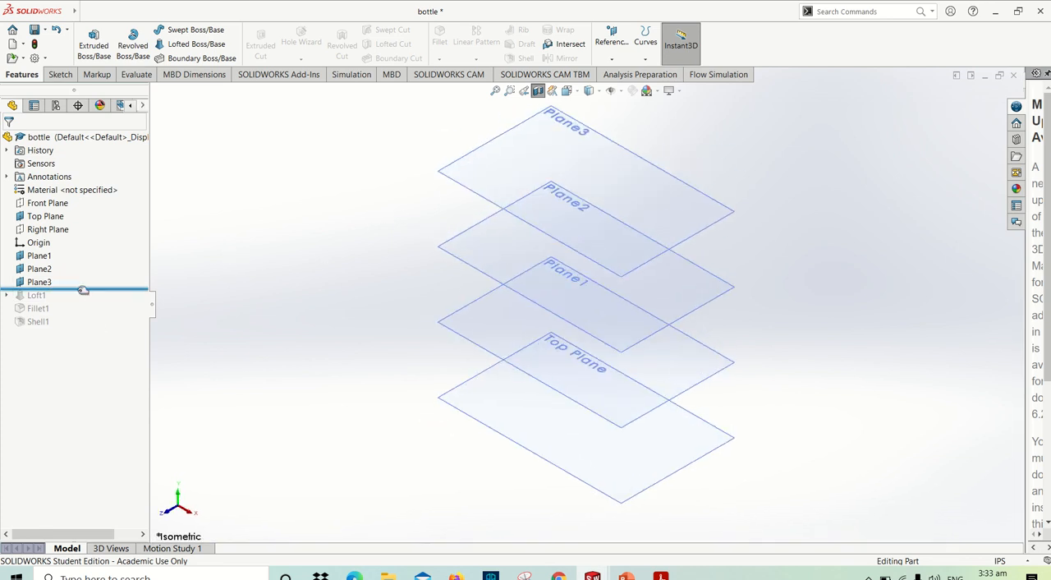
- Roll the feature history forward past the loft and delete the loft together with its dependent fillet and shell
drag(82, 289, 81, 310)
right_click(43, 301)
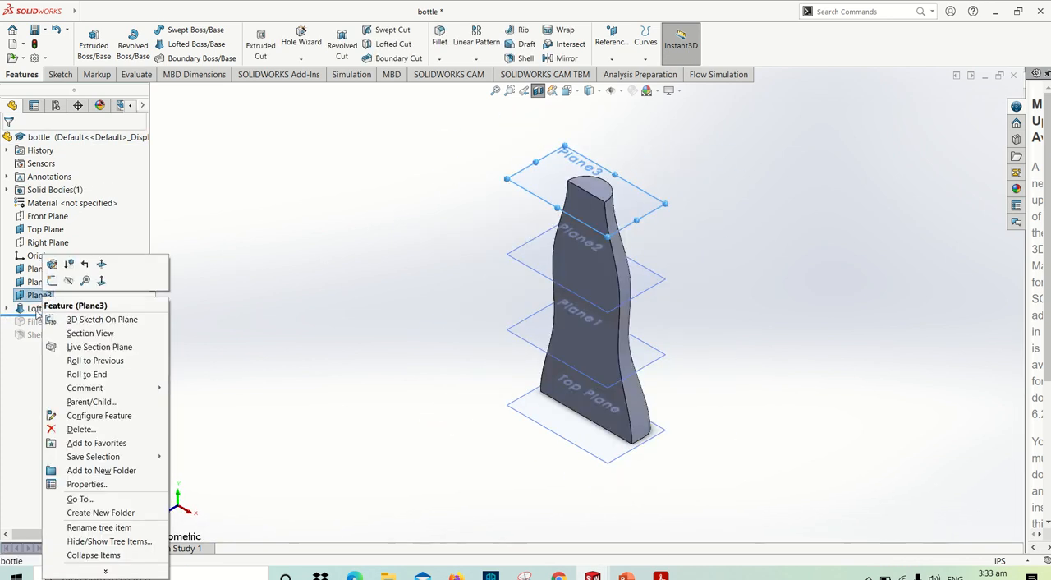
right_click(38, 312)
click(71, 402)
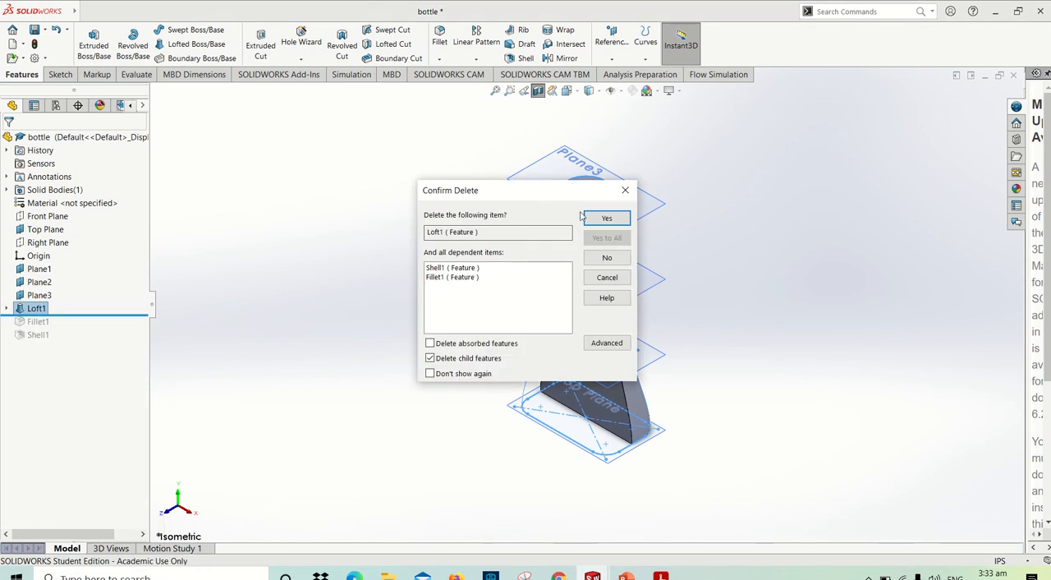
click(605, 220)
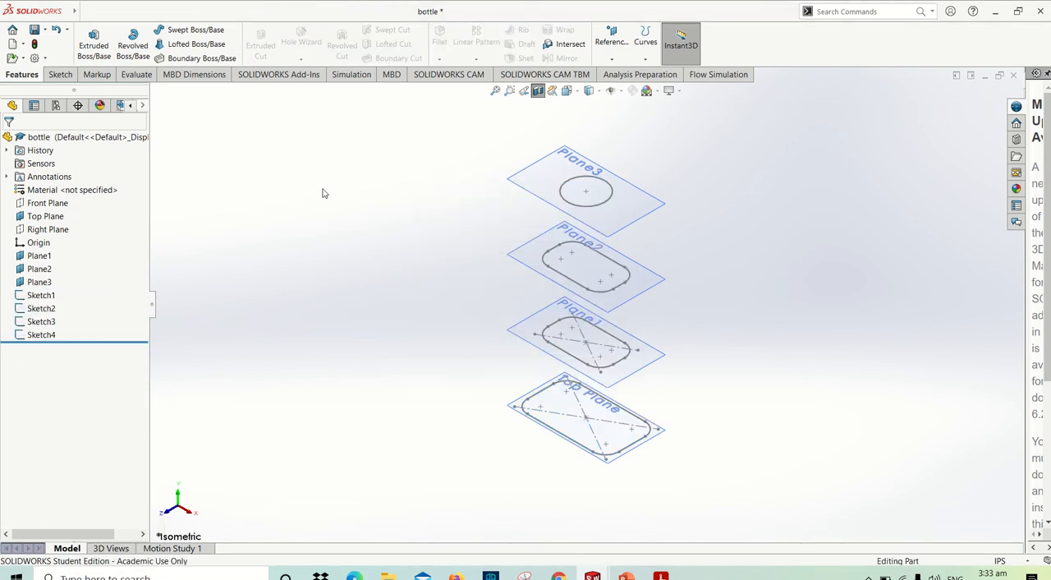
- Start a lofted boss through the four profile sketches, in order from the Top Plane up to the circle on Plane3
click(190, 44)
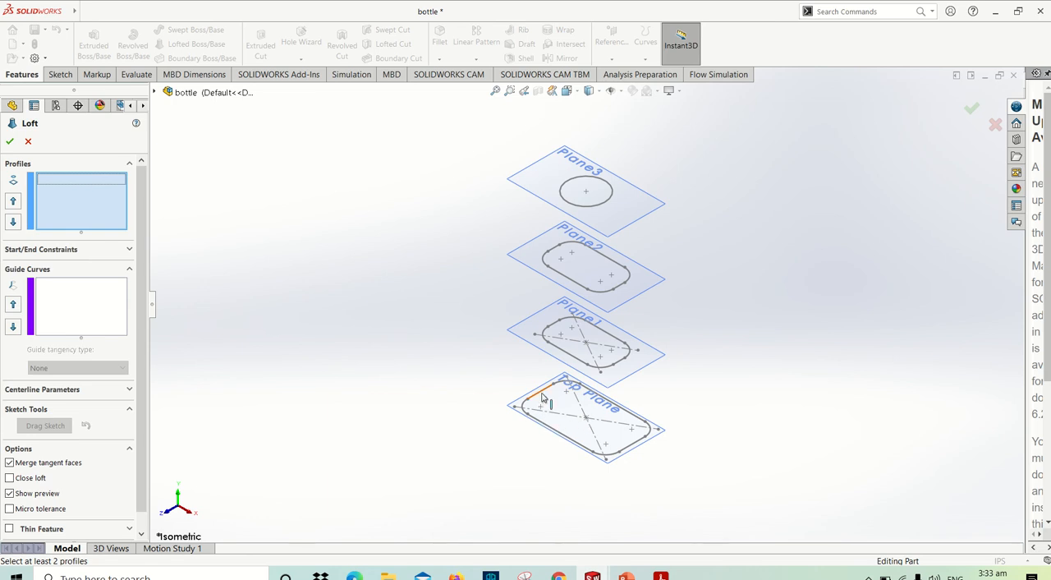
click(541, 398)
click(550, 325)
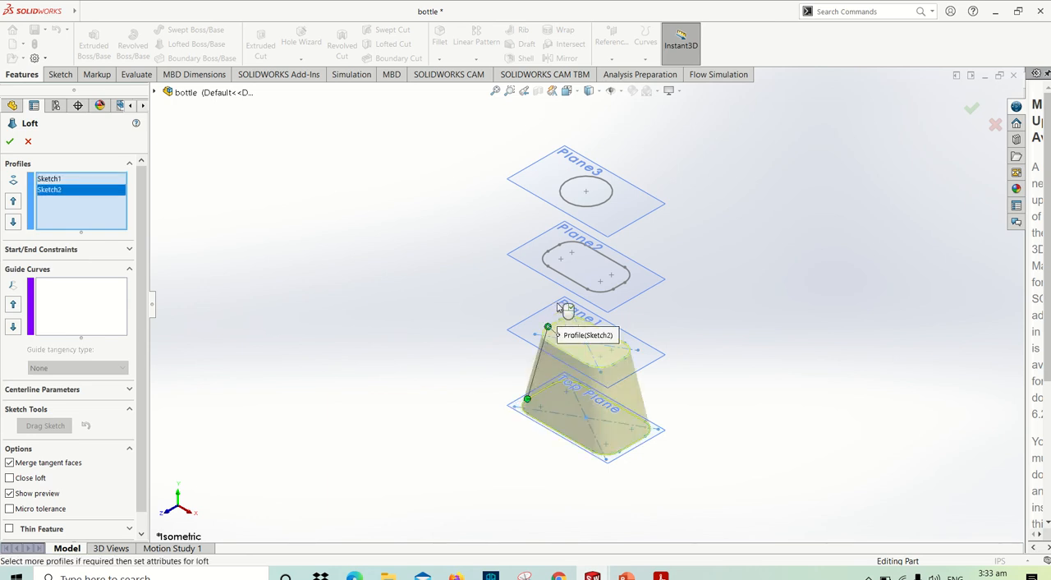
click(558, 248)
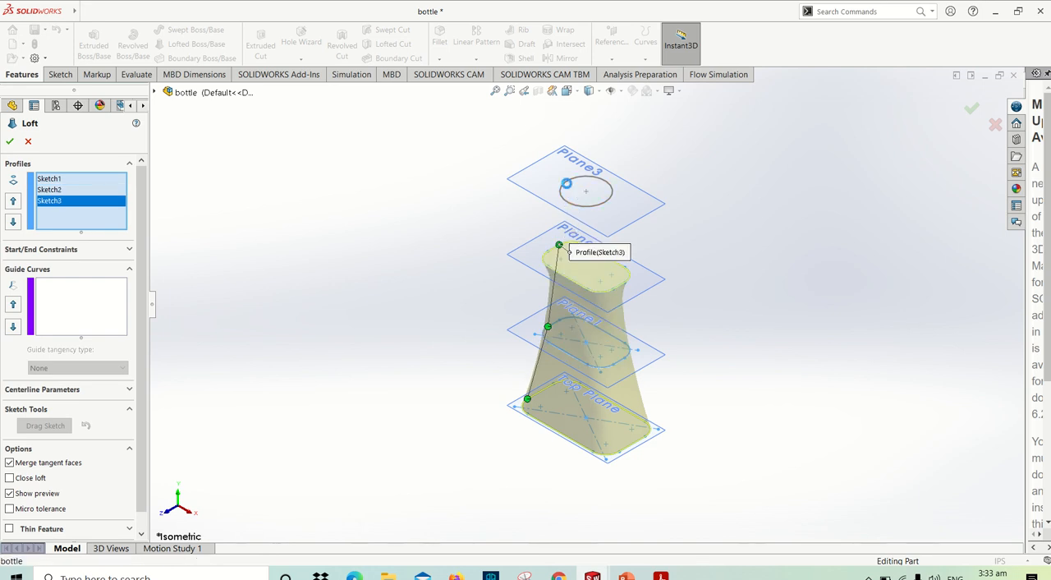
click(564, 182)
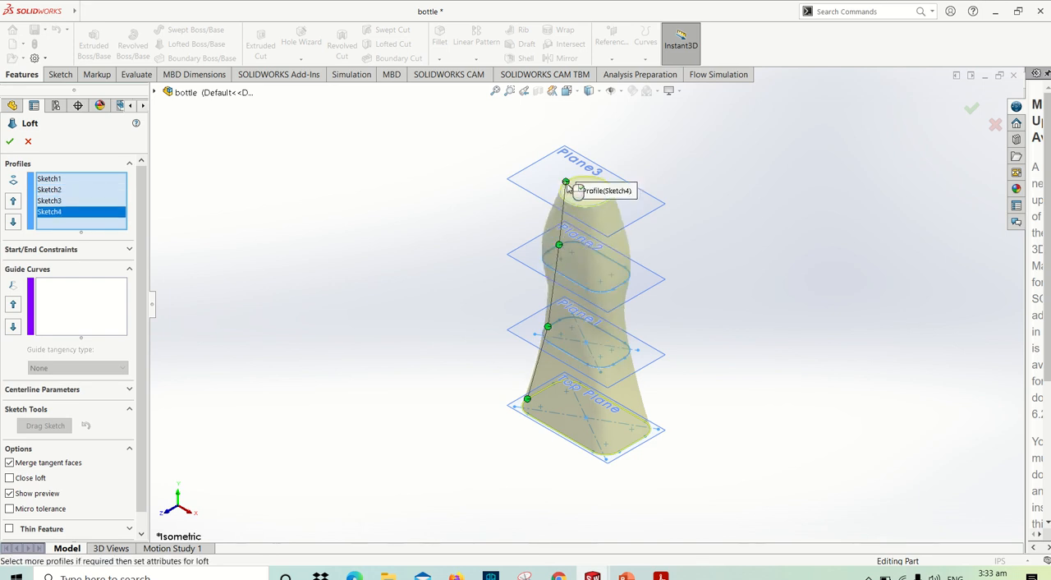
- Set both the start and end constraints of the loft to Normal To Profile and create the loft
click(79, 249)
click(68, 279)
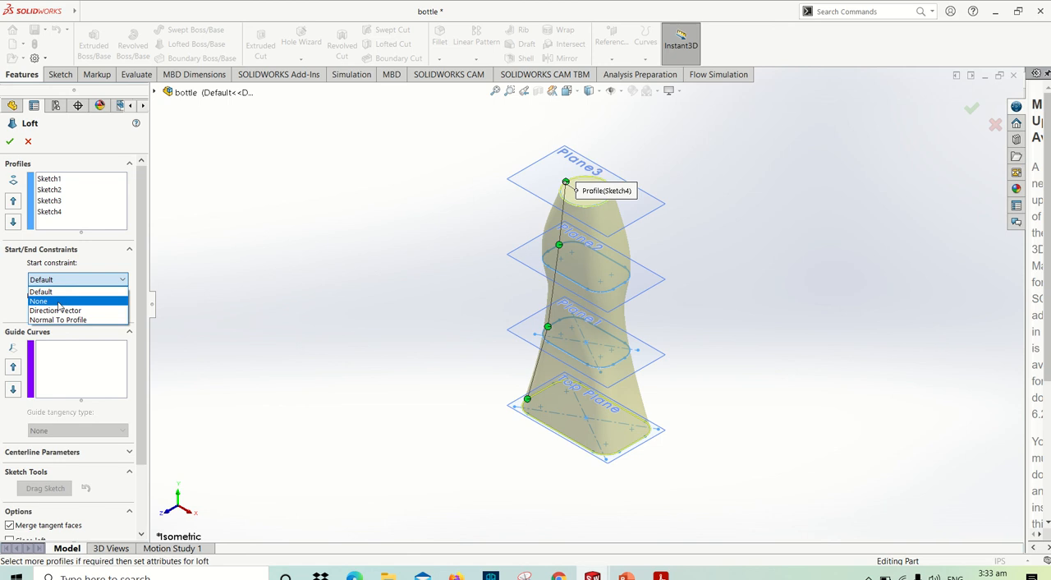
click(59, 320)
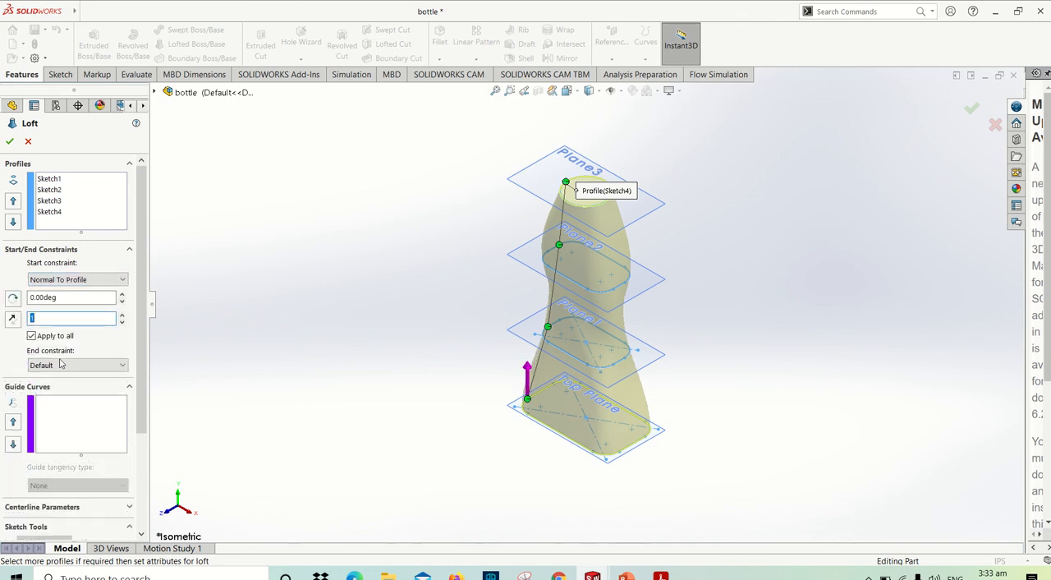
click(60, 365)
click(58, 405)
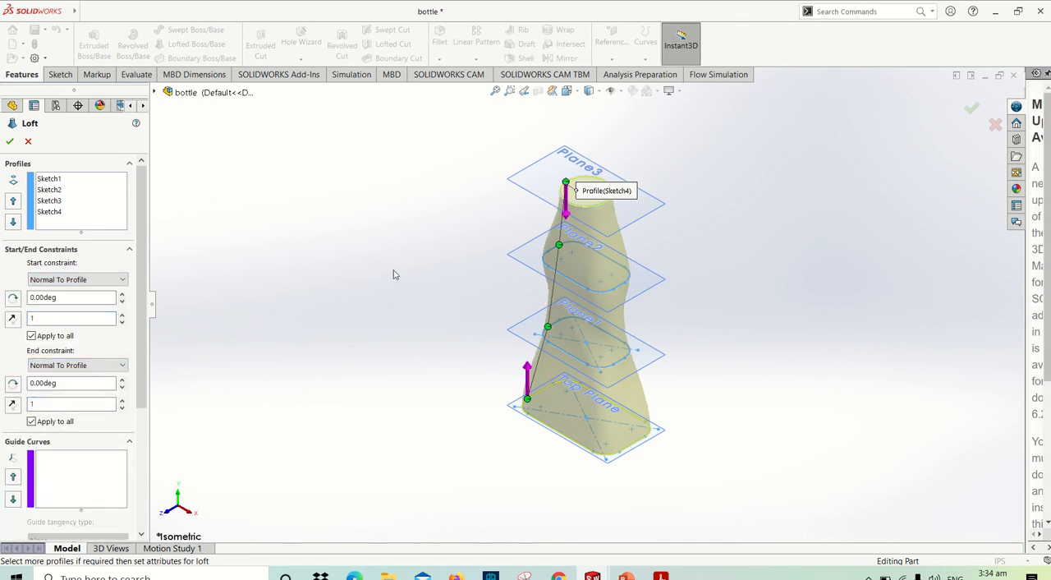
scroll(402, 262, down, 2)
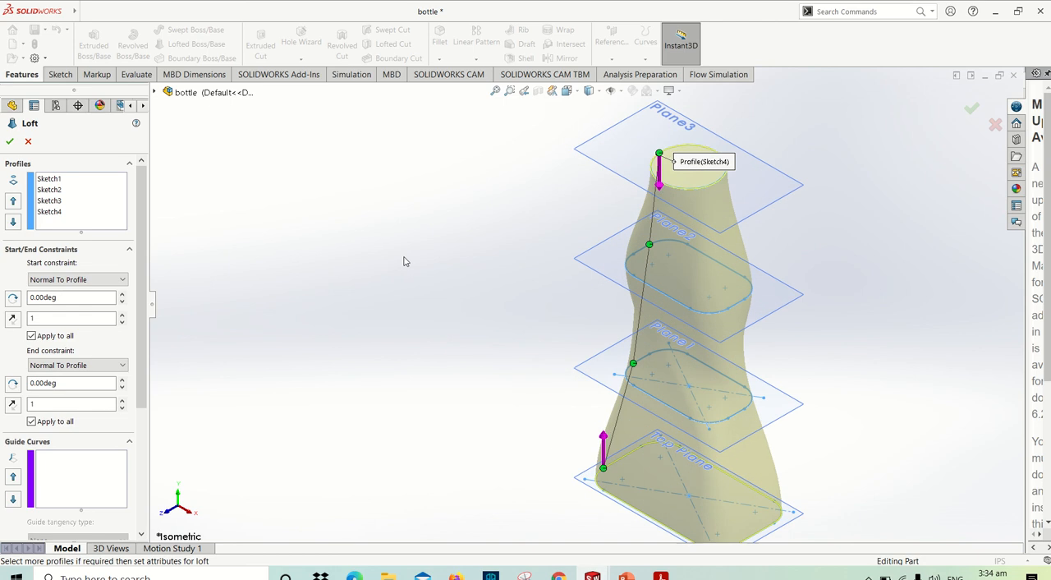
click(10, 142)
scroll(582, 223, up, 6)
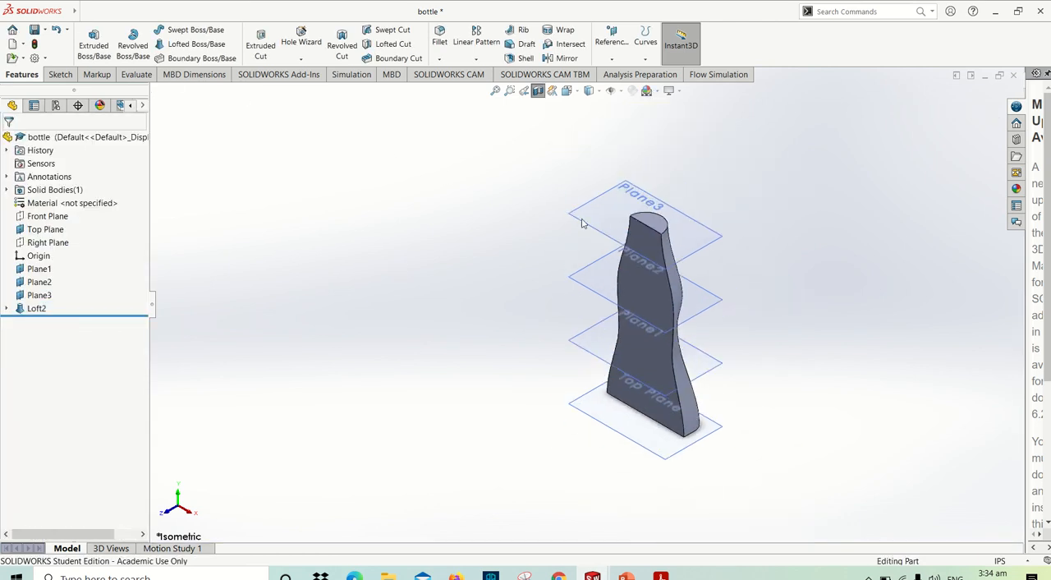
- Turn off the section view and inspect the full lofted bottle
click(538, 92)
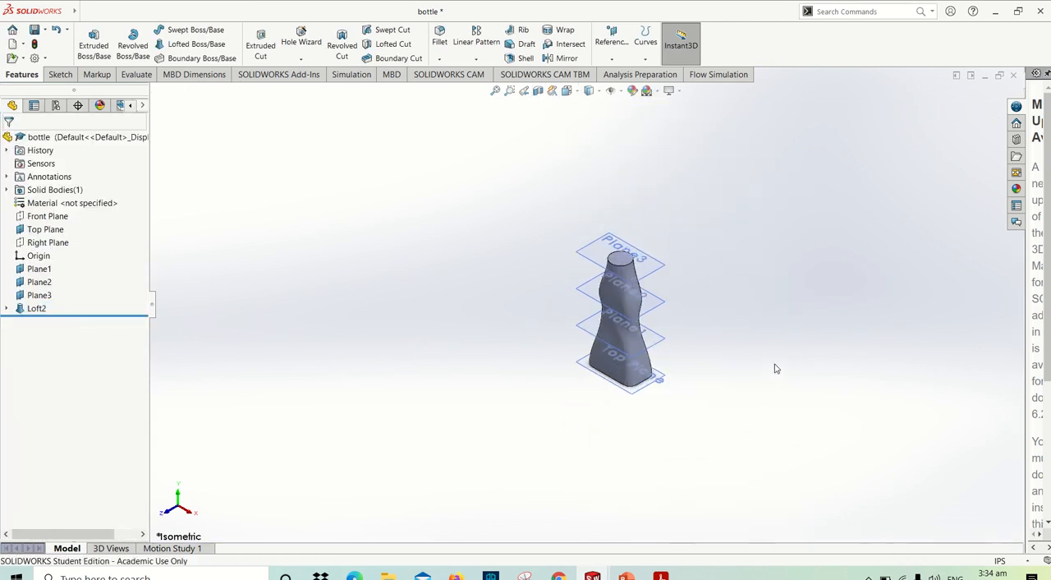
scroll(613, 339, down, 5)
scroll(587, 261, up, 5)
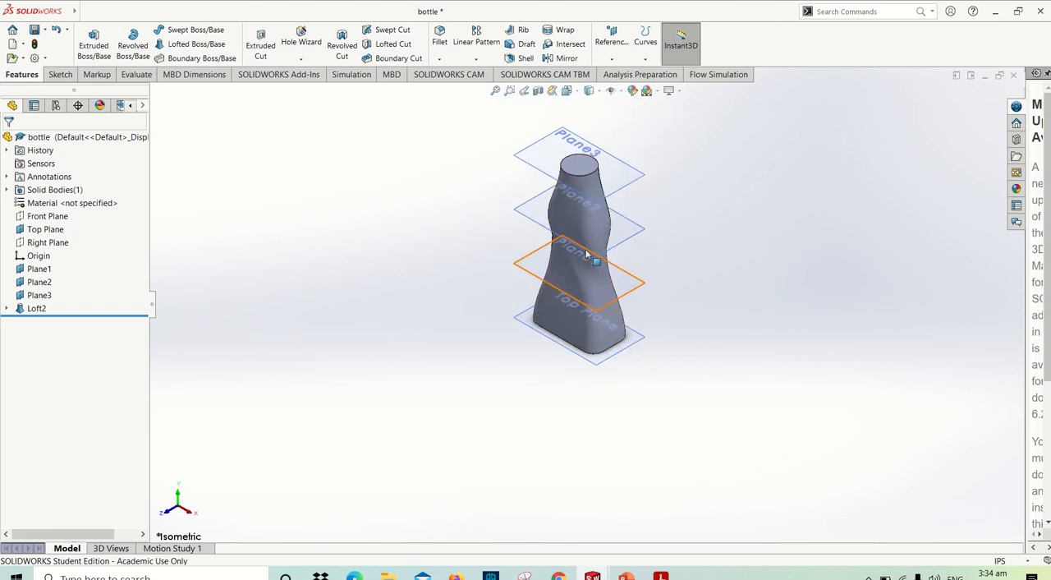
- Delete the recreated loft while keeping its four profile sketches
click(31, 312)
right_click(31, 317)
click(87, 376)
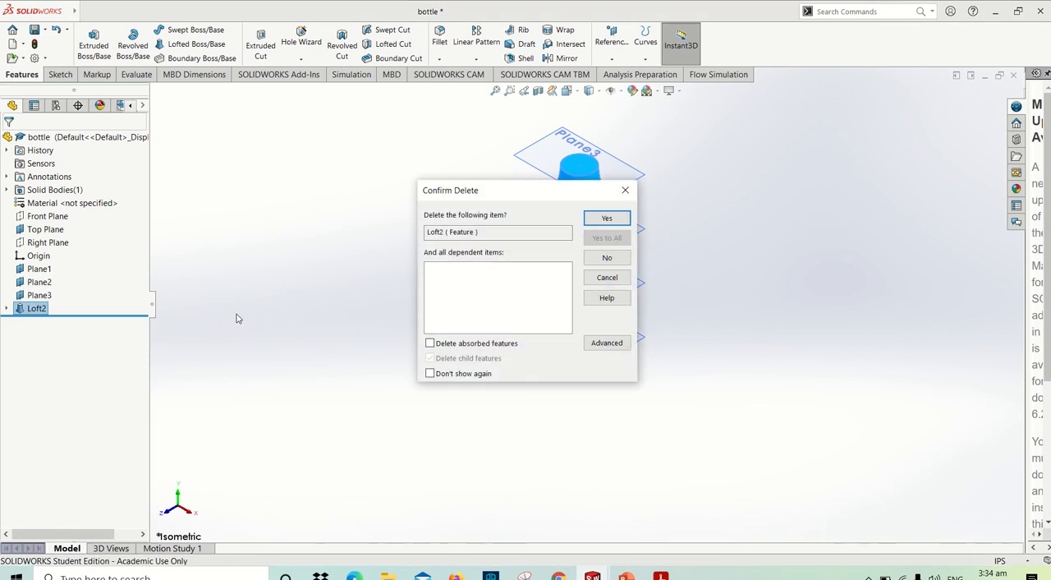
click(612, 220)
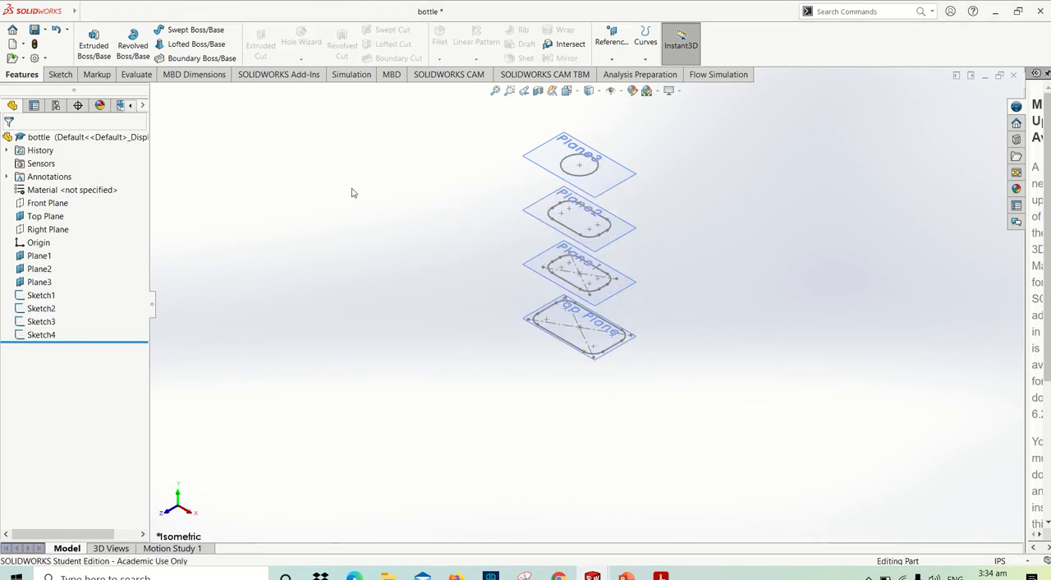
- Start a new lofted boss, check the finished bottle figure in the PDF manual, and return to SOLIDWORKS
click(191, 43)
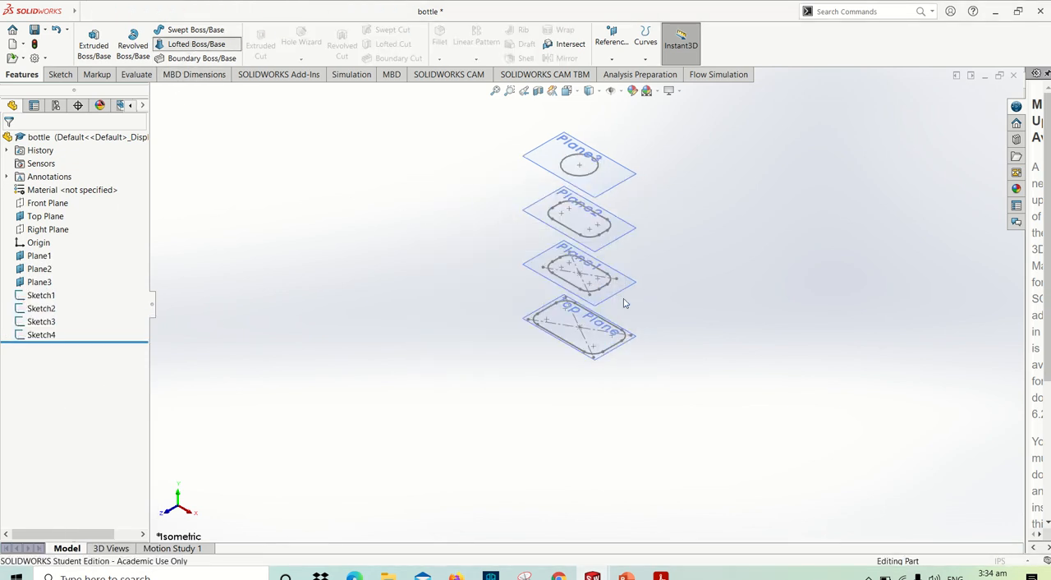
scroll(624, 302, down, 2)
scroll(575, 286, down, 2)
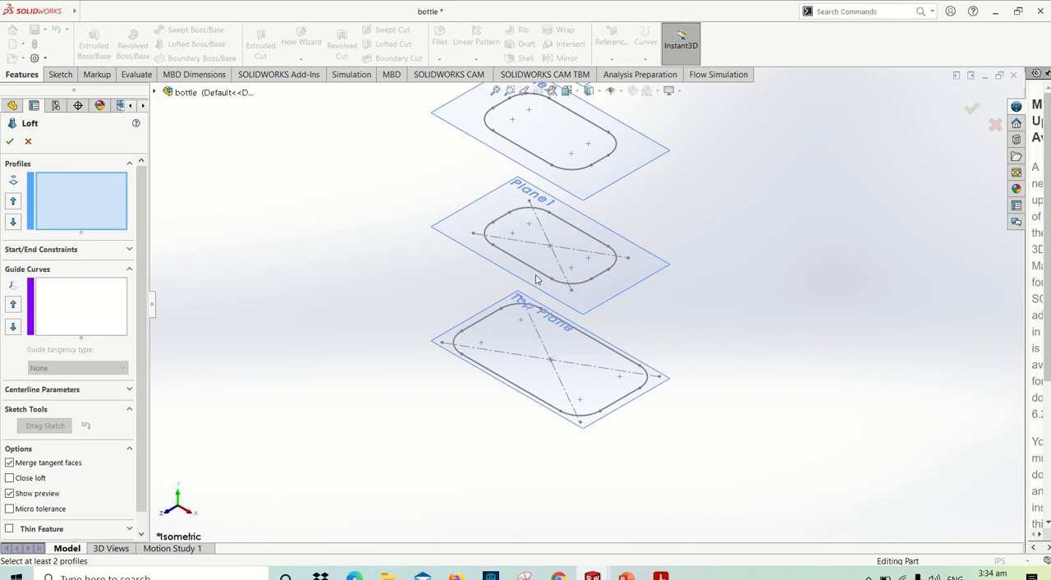
key(alt+Tab)
scroll(536, 275, up, 3)
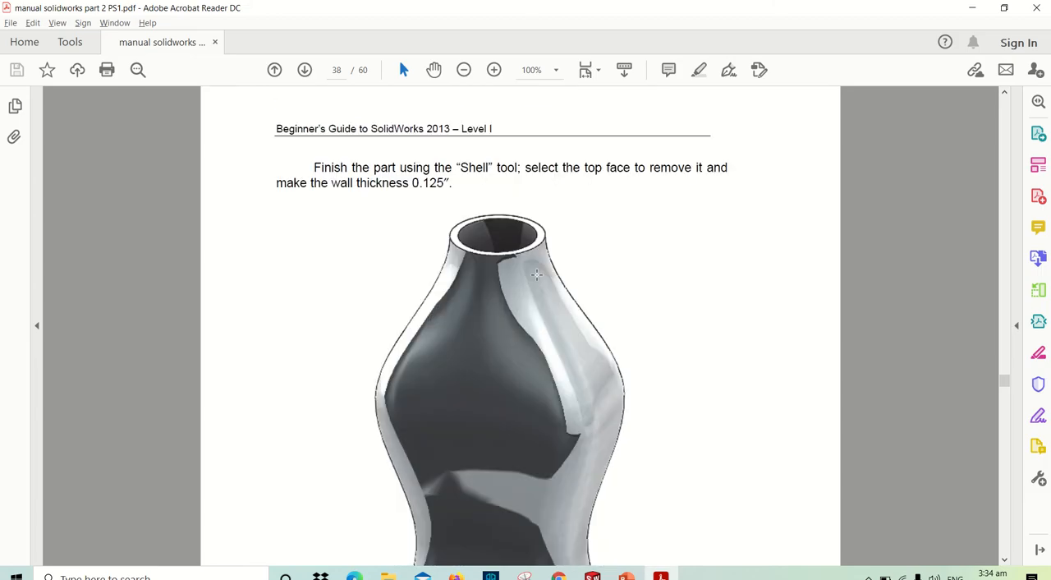
scroll(536, 275, down, 5)
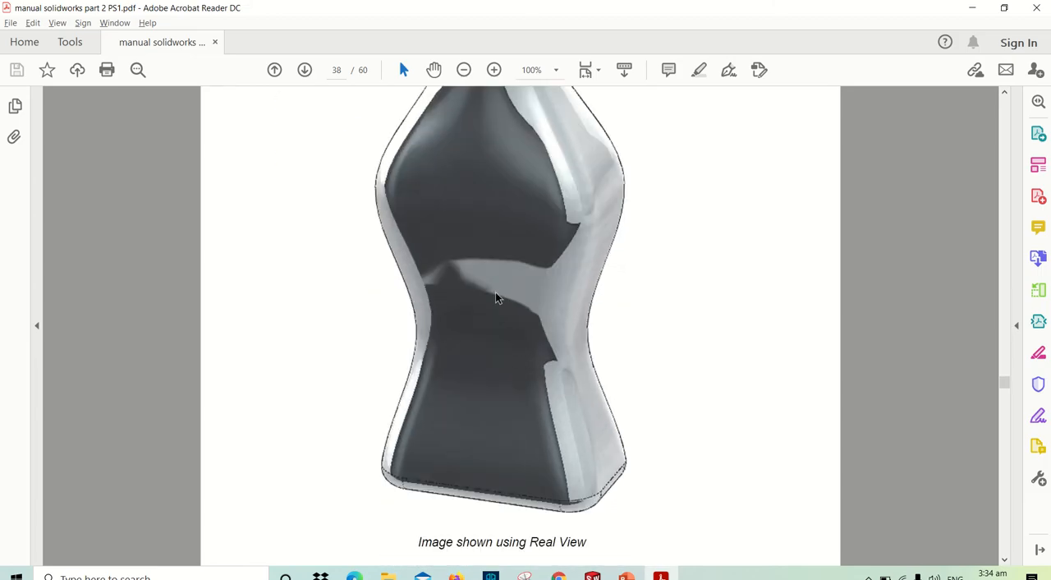
key(alt+Tab)
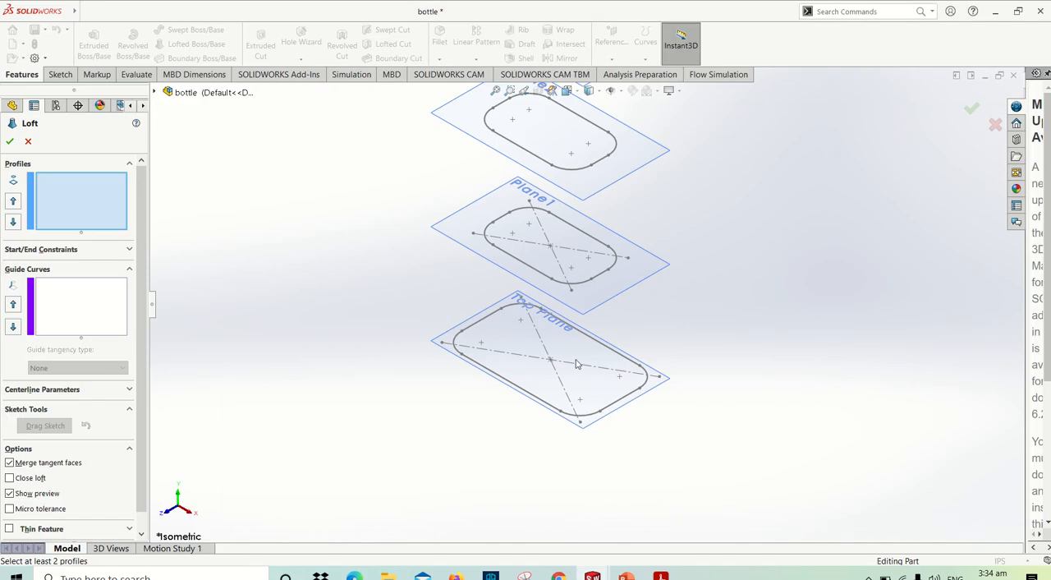
- Select the four profile sketches from the Top Plane up to Plane3, picking the Plane2 profile near the far end of its front edge
click(509, 387)
click(518, 265)
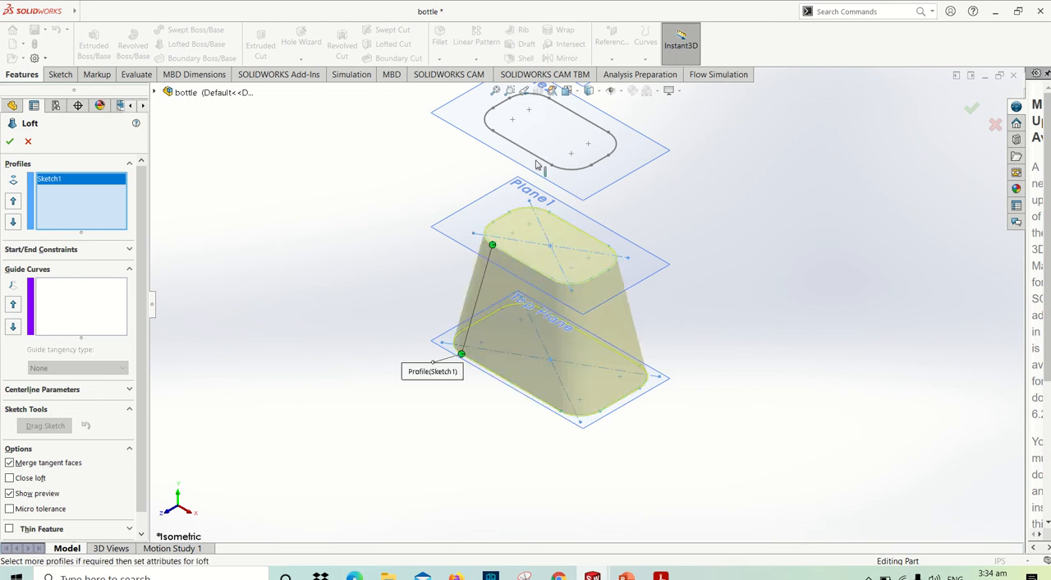
click(540, 162)
scroll(546, 168, up, 3)
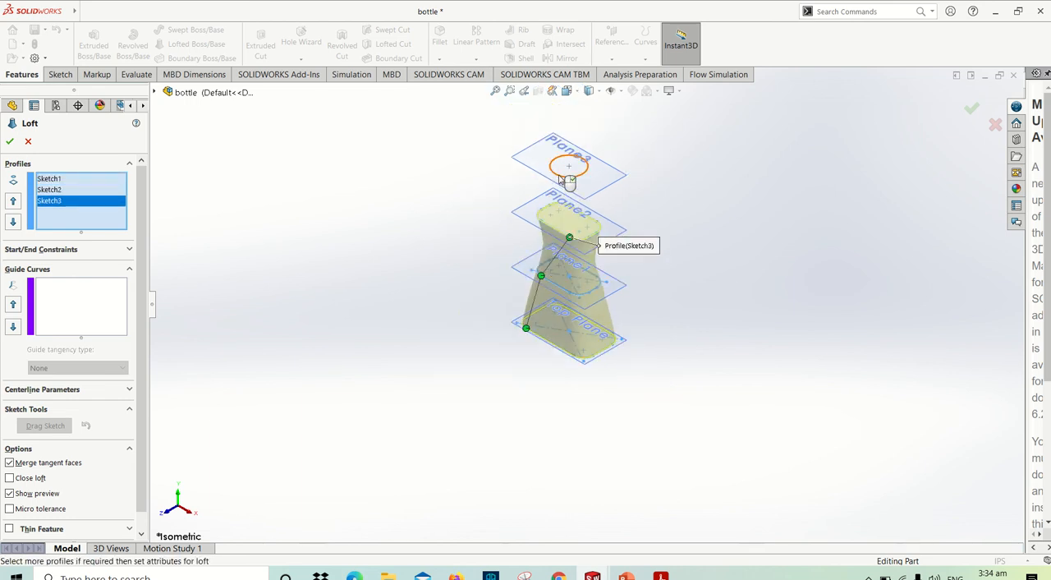
click(558, 179)
scroll(590, 244, down, 5)
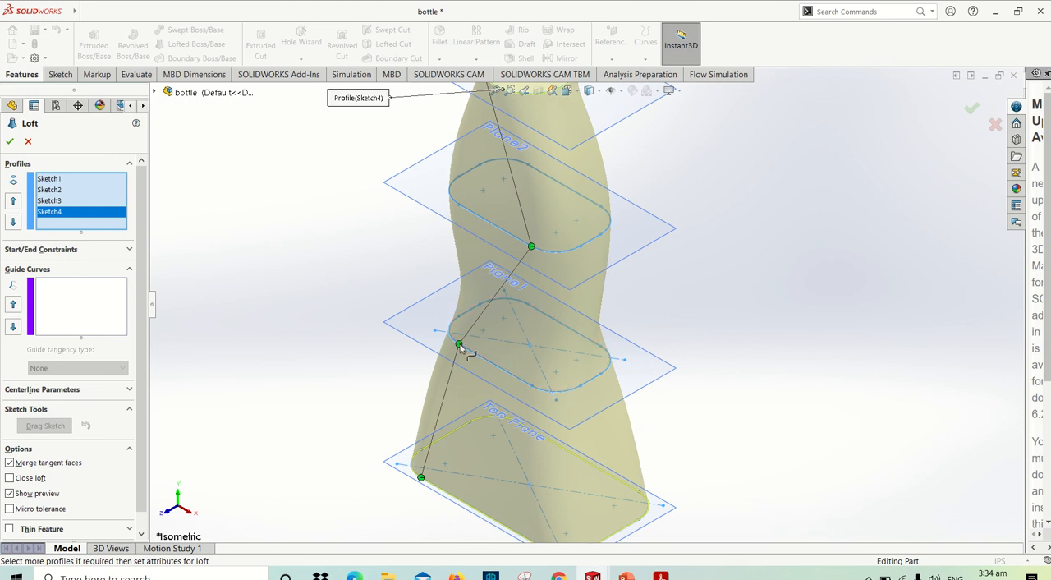
- Try the Plane1 loft connector at the other end of its front edge, move it back, and align the Plane2 connector above it
drag(458, 344, 543, 386)
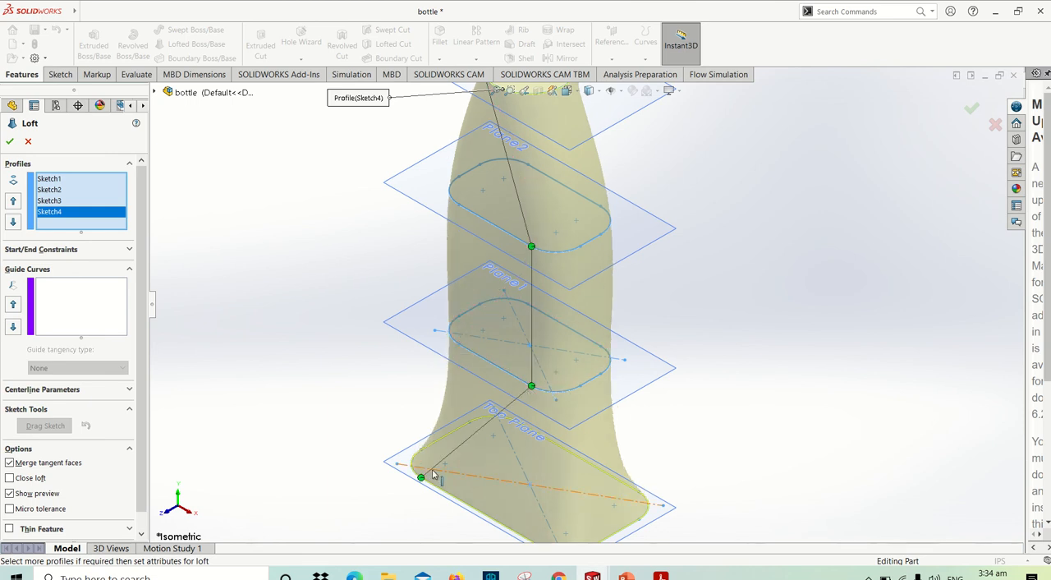
drag(532, 385, 459, 343)
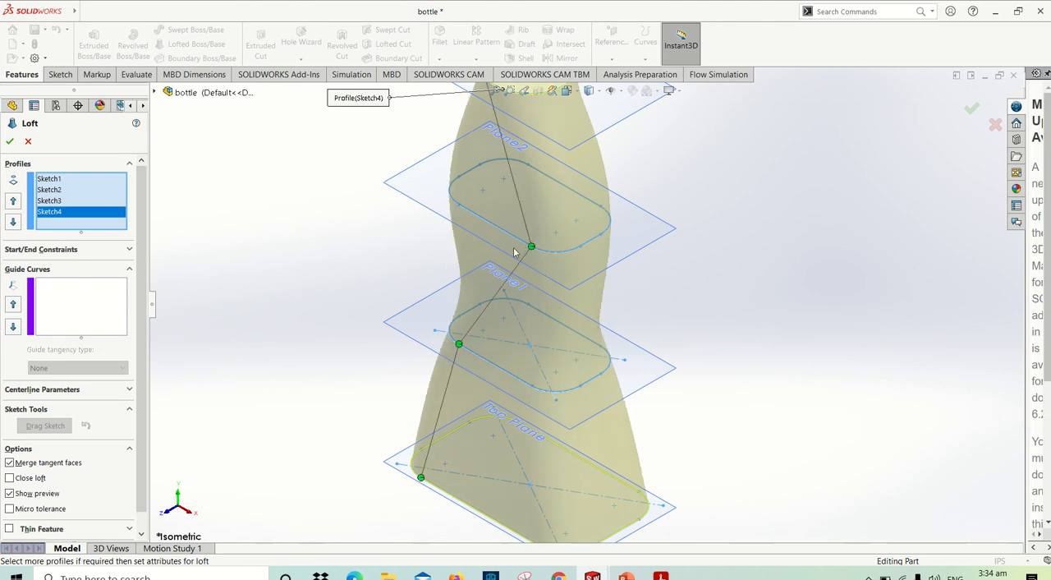
drag(531, 245, 459, 204)
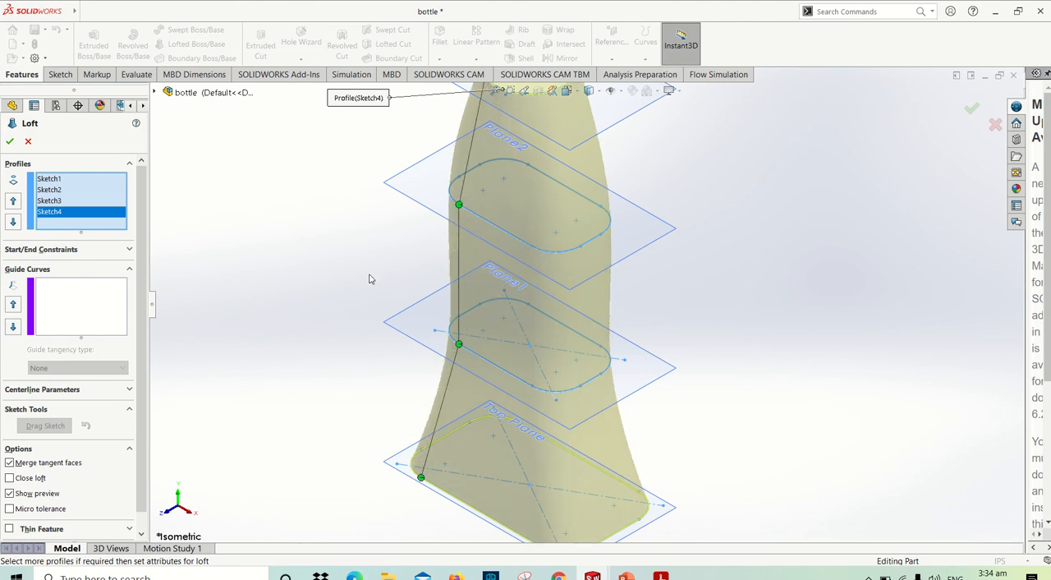
scroll(587, 270, up, 3)
scroll(574, 255, down, 4)
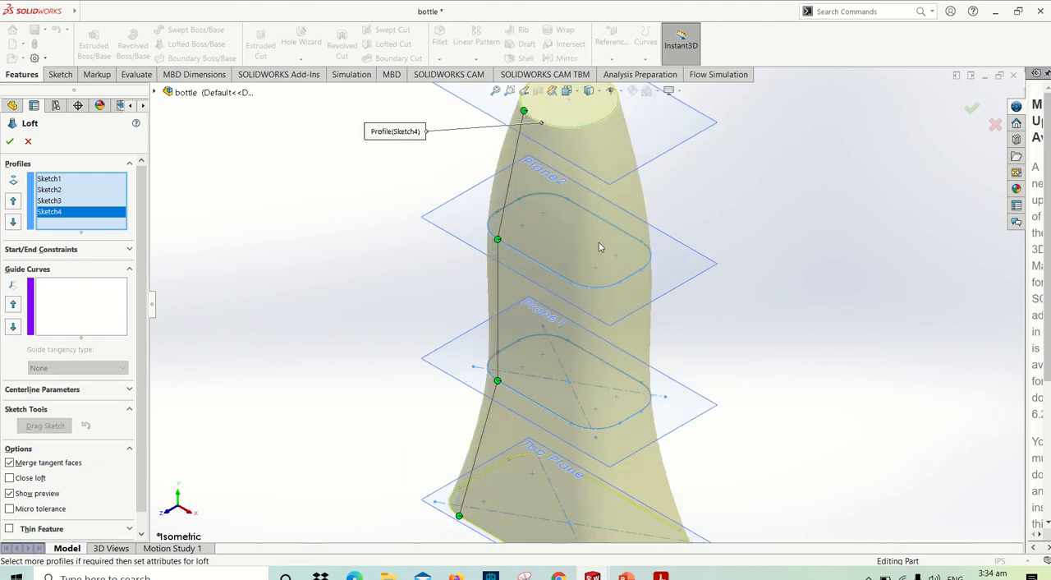
scroll(602, 361, up, 4)
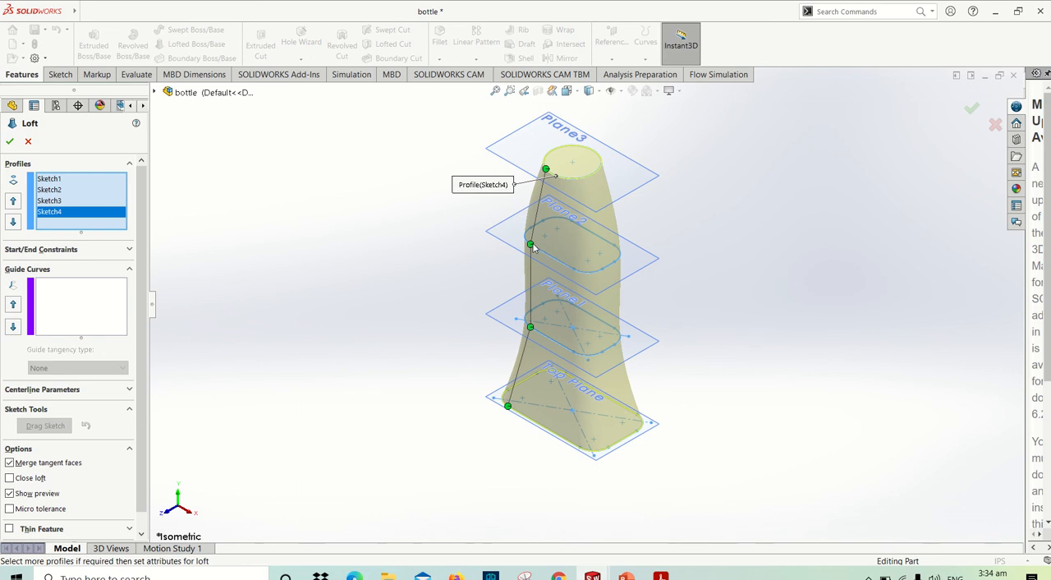
- Try the Plane2 connector at the opposite end of its edge, nudge the Plane3 connector along the circle, and realign the Plane2 connector above Plane1's
drag(531, 245, 573, 268)
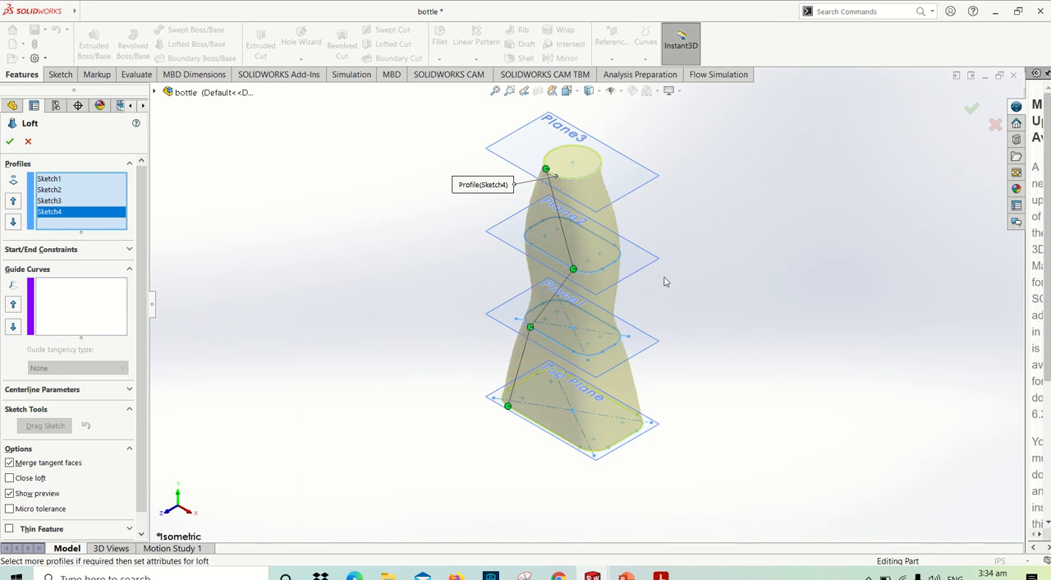
mouse_move(546, 169)
mouse_down()
mouse_move(595, 181)
mouse_move(549, 173)
mouse_up()
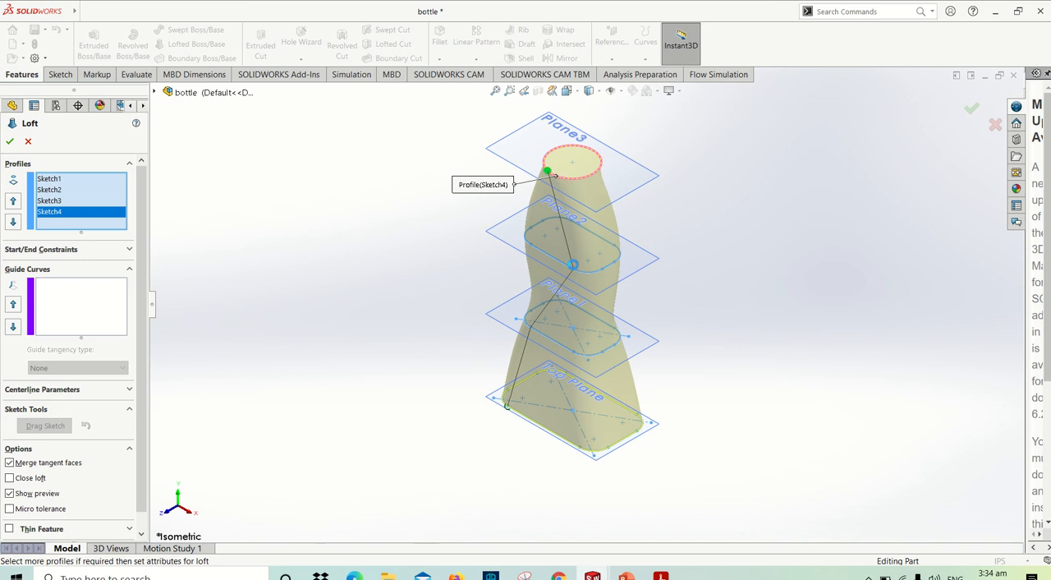
drag(573, 264, 544, 252)
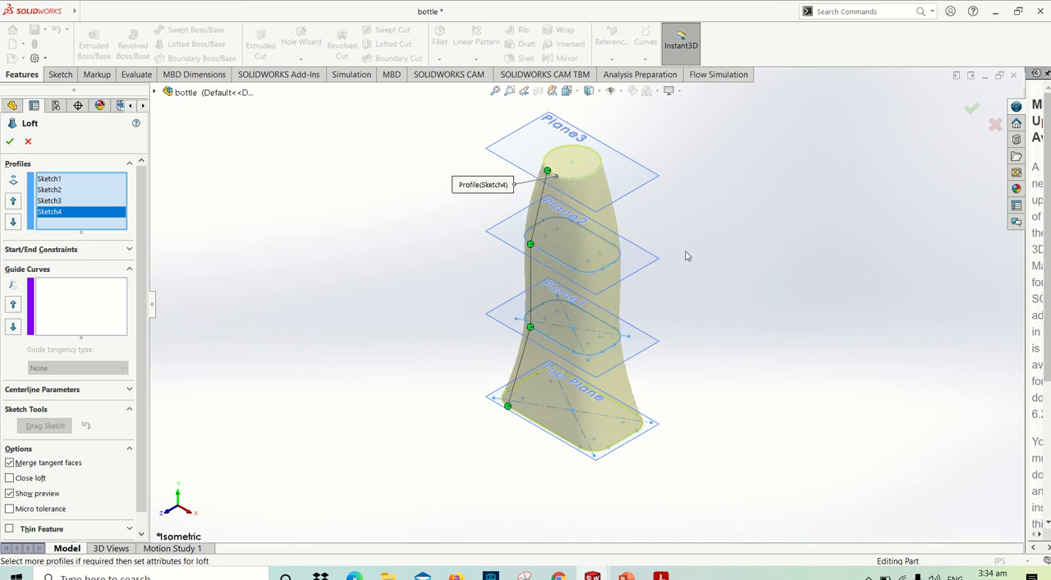
- Create the loft with the realigned connectors and show the whole bottle
scroll(588, 329, down, 3)
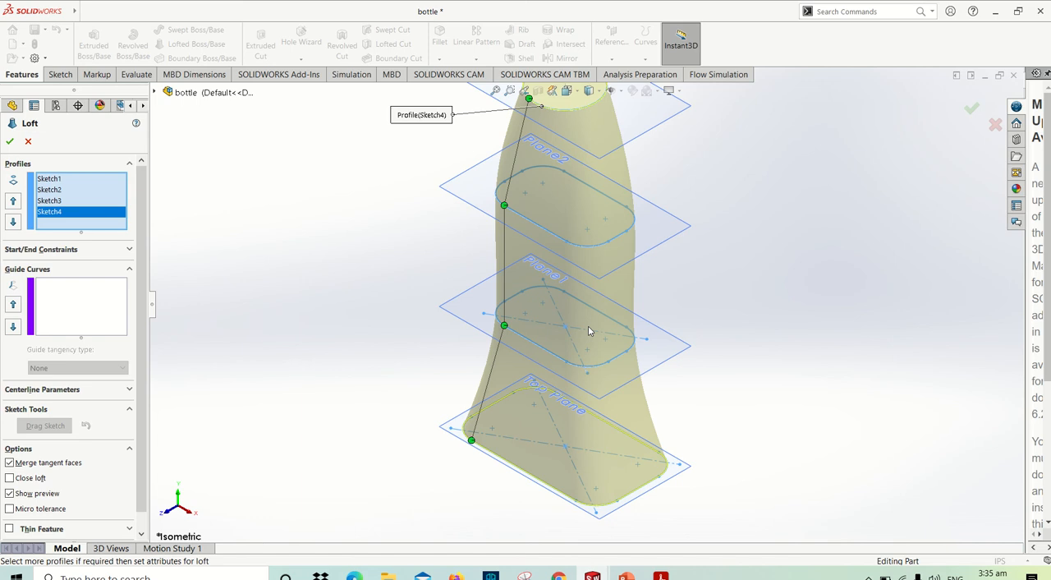
click(10, 142)
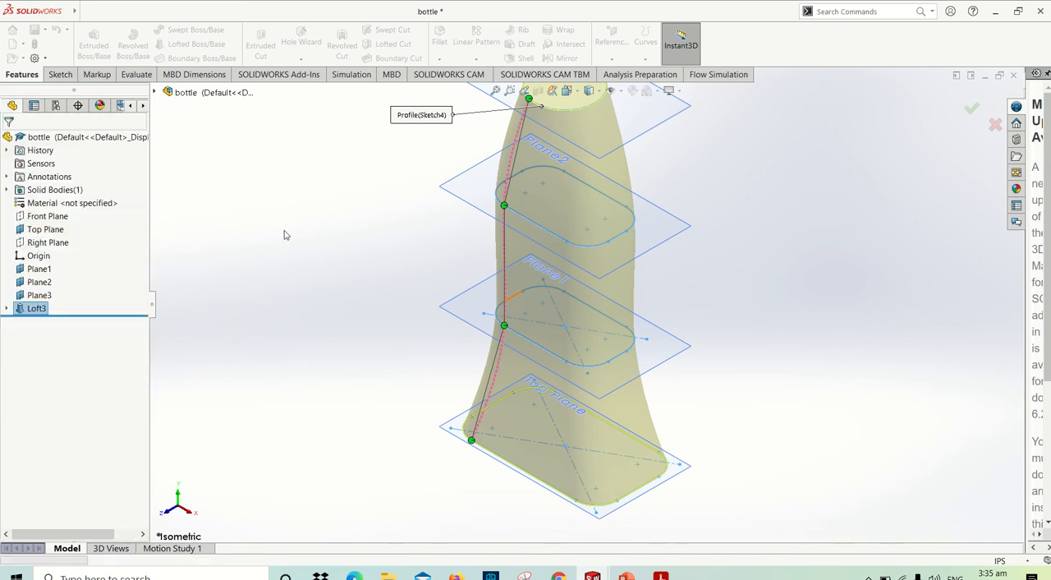
scroll(365, 258, up, 3)
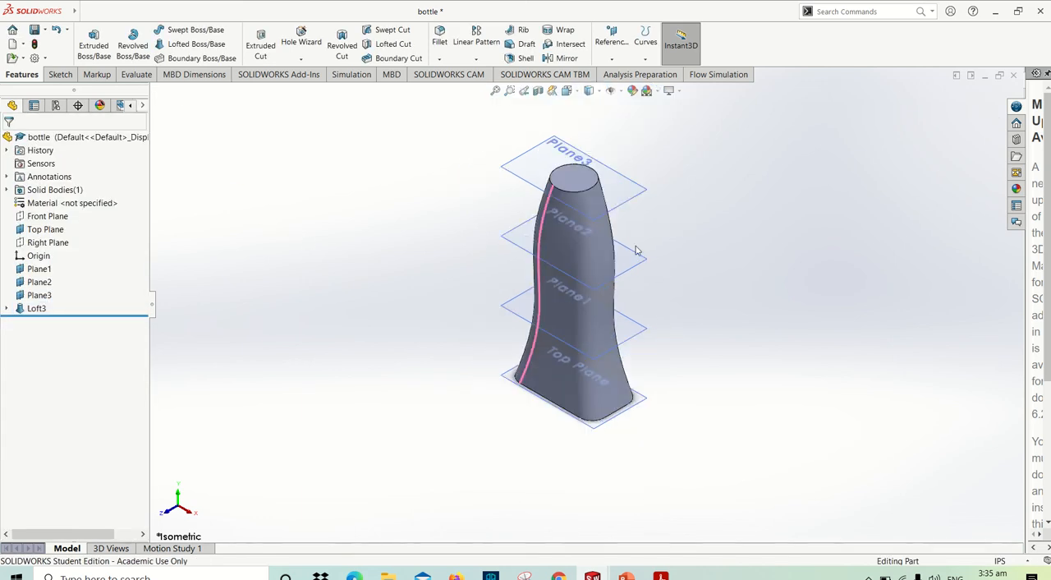
- Switch to the PDF manual, examine the shape of the finished bottle in its rendered image, and return to the SOLIDWORKS model
key(alt+Tab)
scroll(687, 249, up, 2)
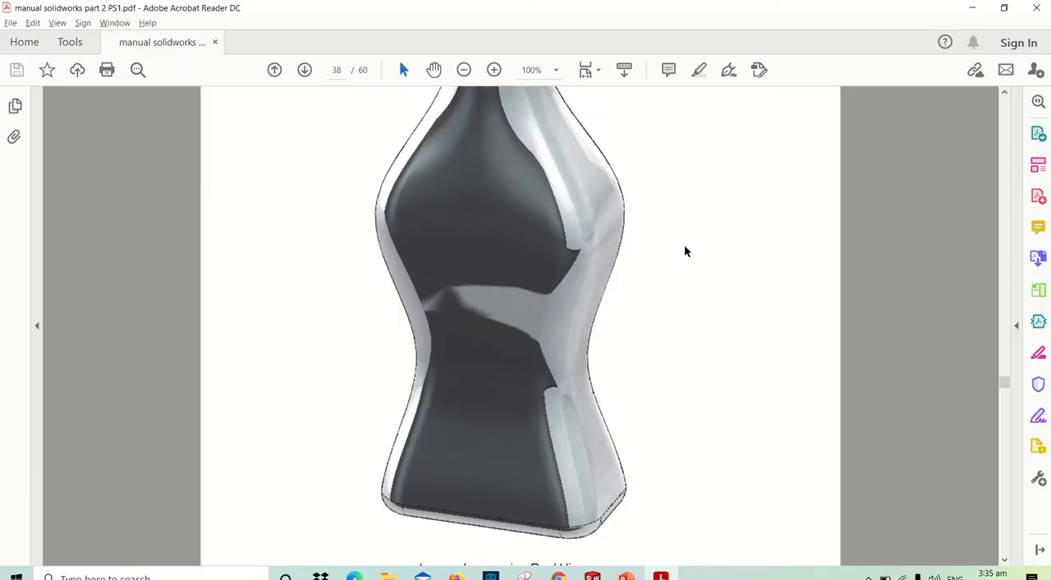
scroll(686, 250, down, 1)
scroll(685, 249, down, 1)
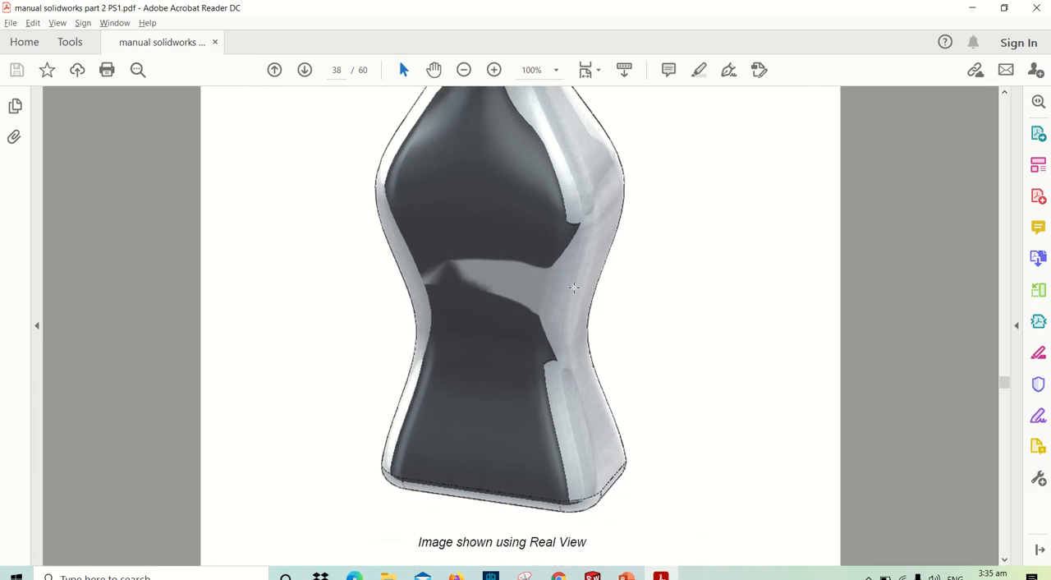
scroll(573, 288, down, 1)
scroll(573, 287, down, 1)
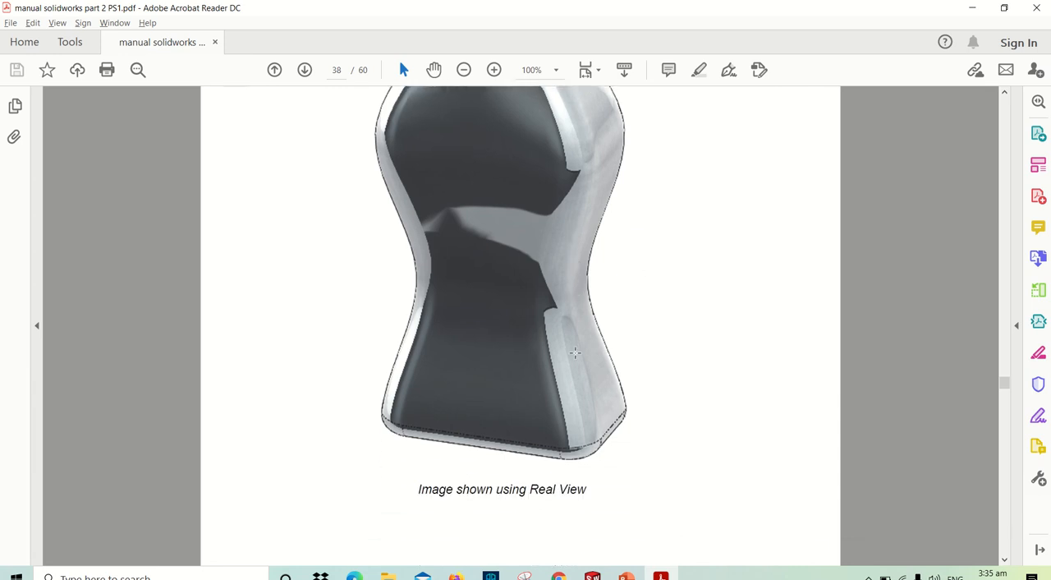
scroll(569, 312, up, 4)
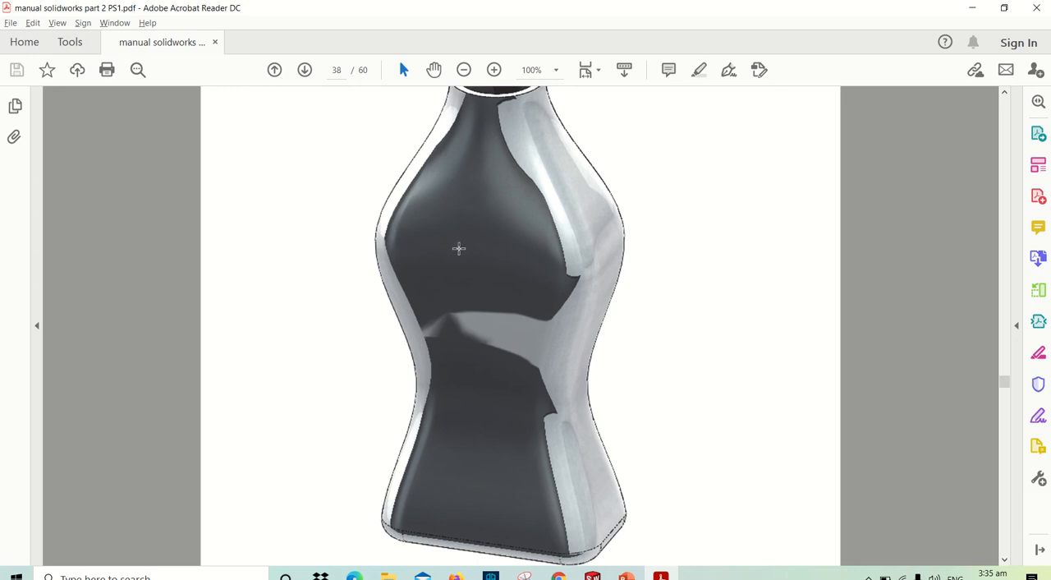
key(alt+Tab)
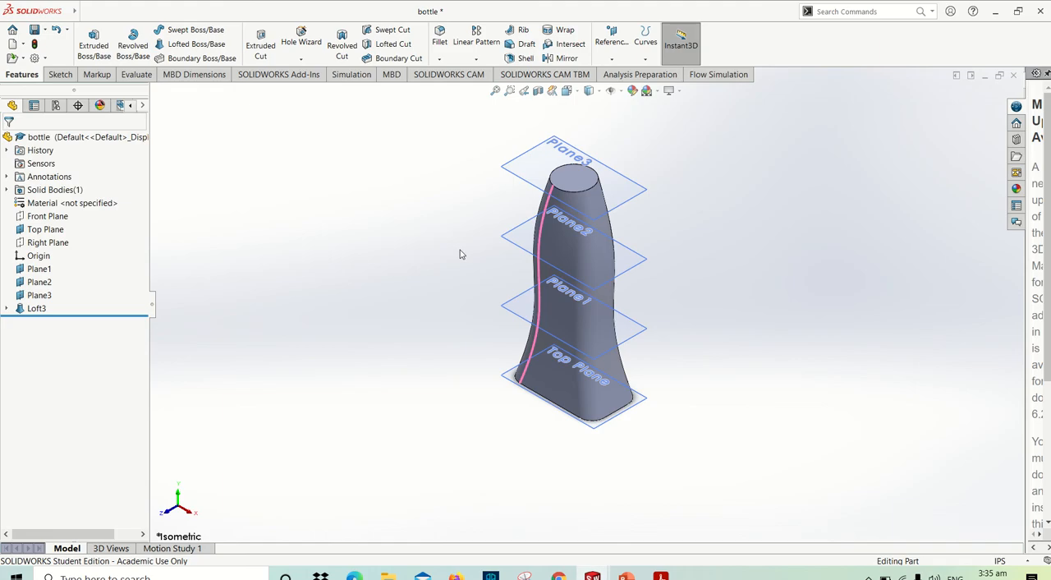
- Delete the existing loft feature, keeping its four profile sketches
click(40, 308)
right_click(39, 309)
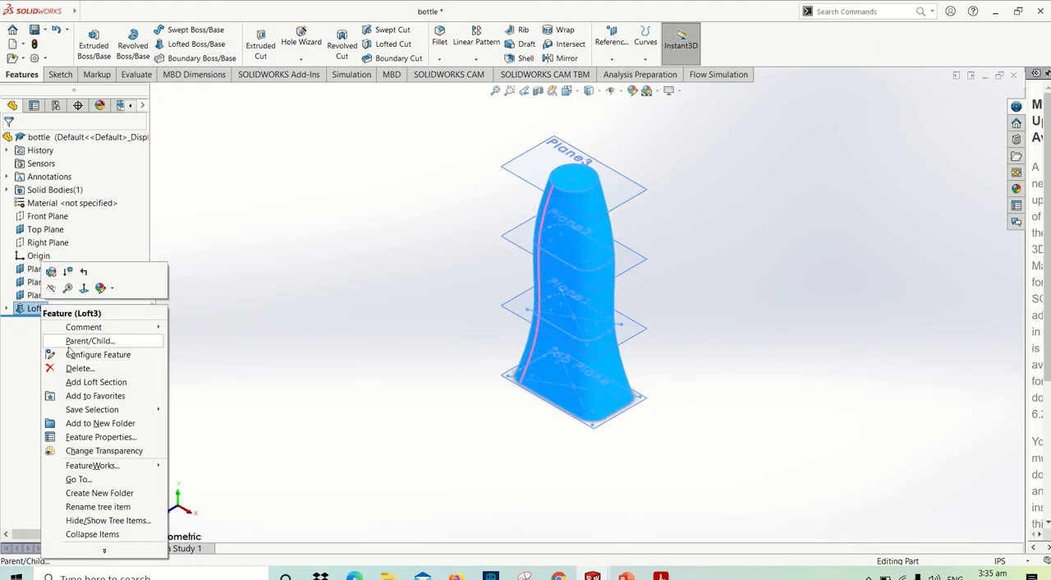
click(74, 366)
click(606, 218)
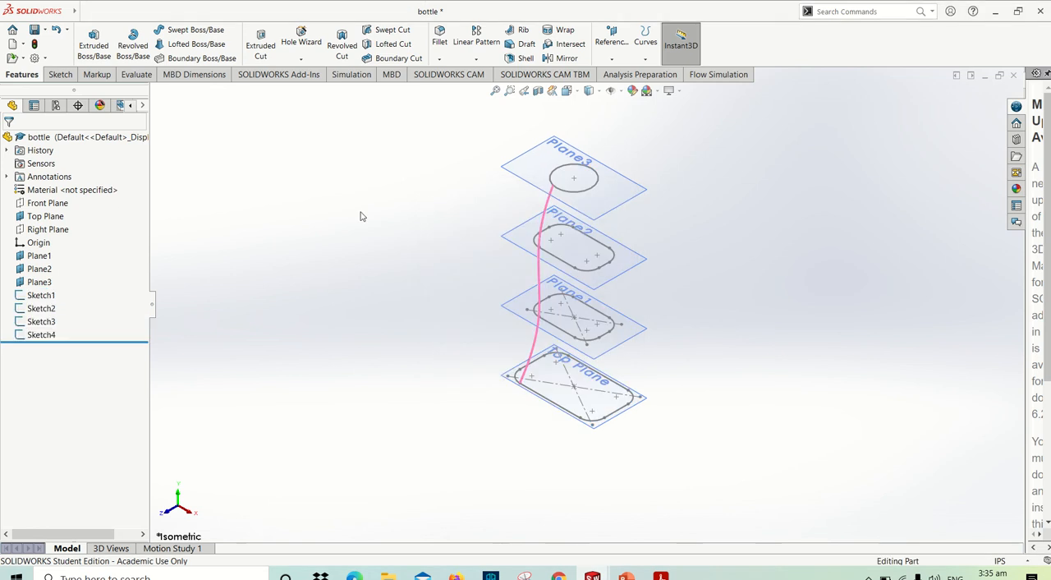
- Edit the sketch on Plane2 and delete all lines and arcs of its rounded-rectangle profile
scroll(599, 271, down, 3)
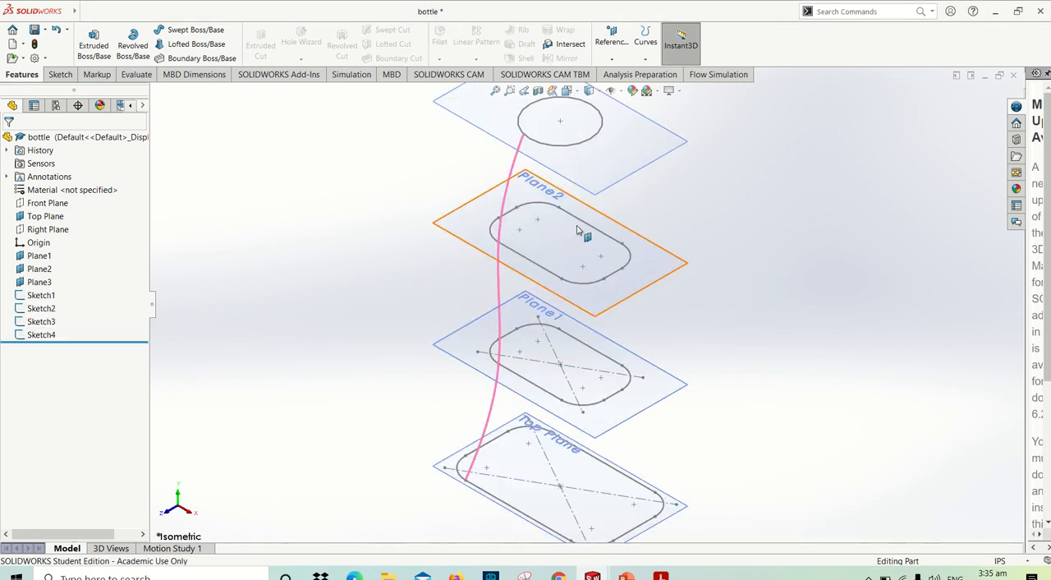
scroll(580, 234, up, 3)
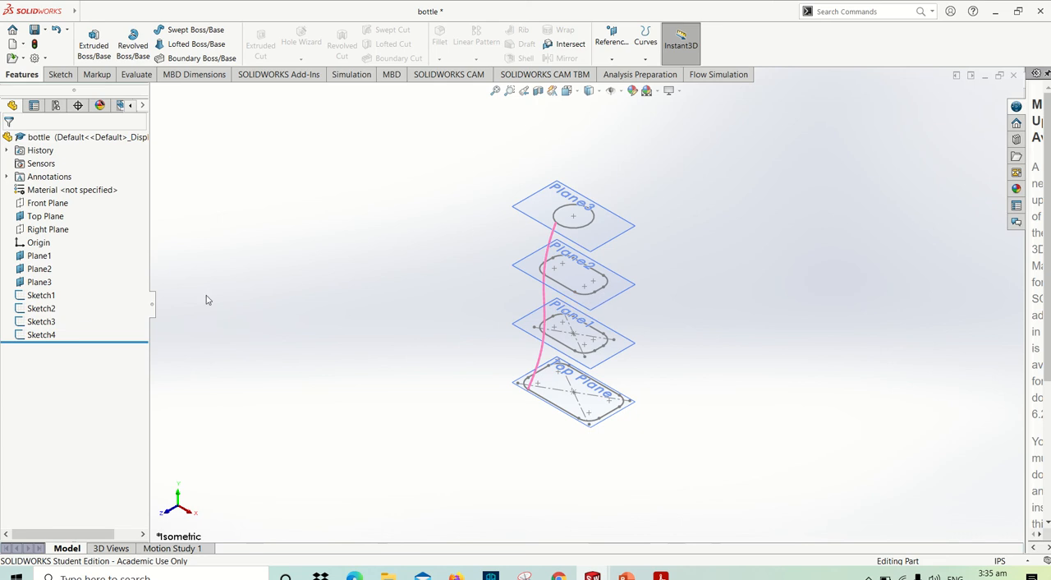
click(31, 322)
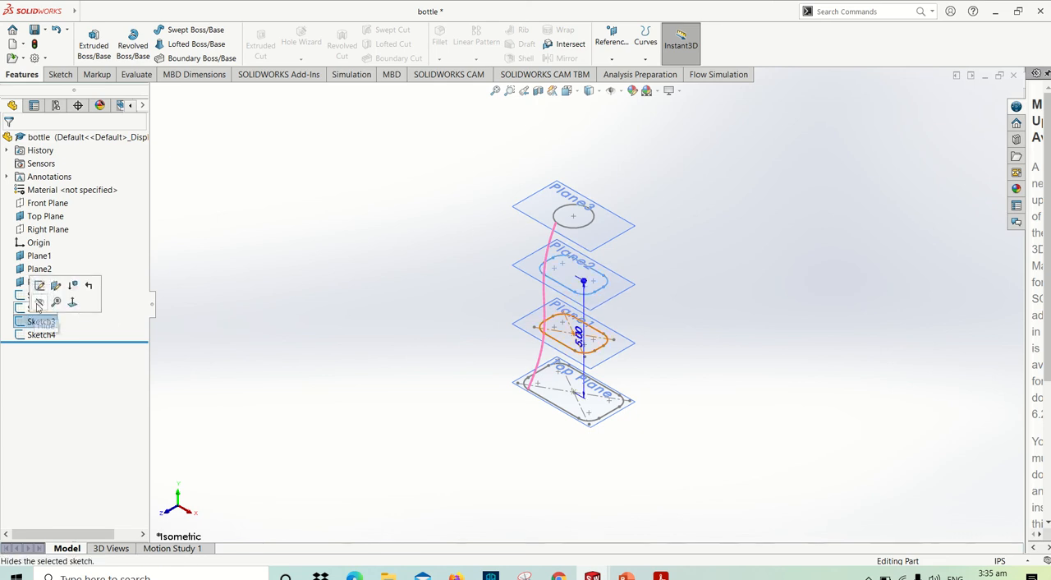
click(39, 285)
key(f)
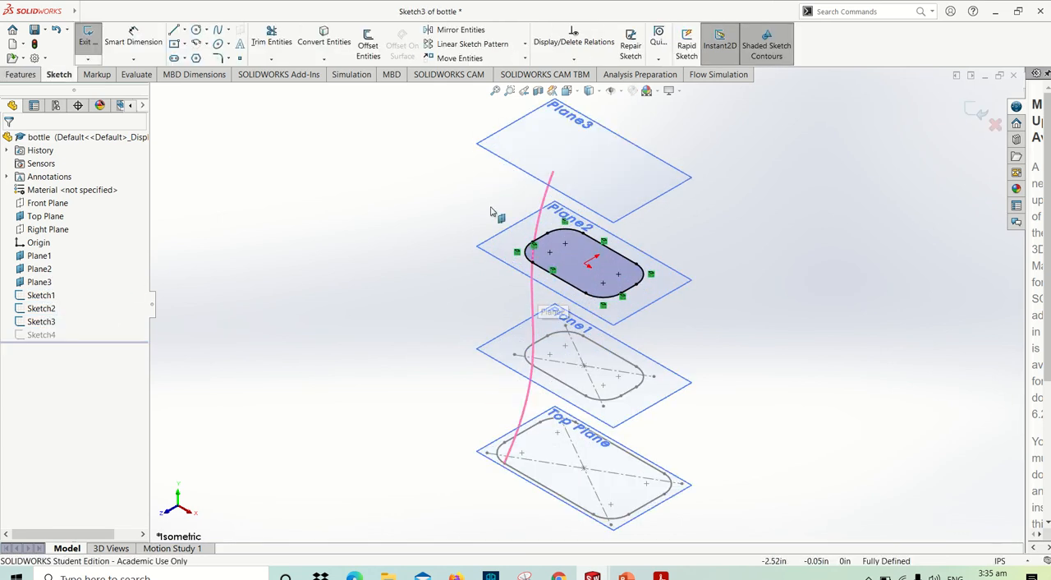
drag(483, 192, 687, 318)
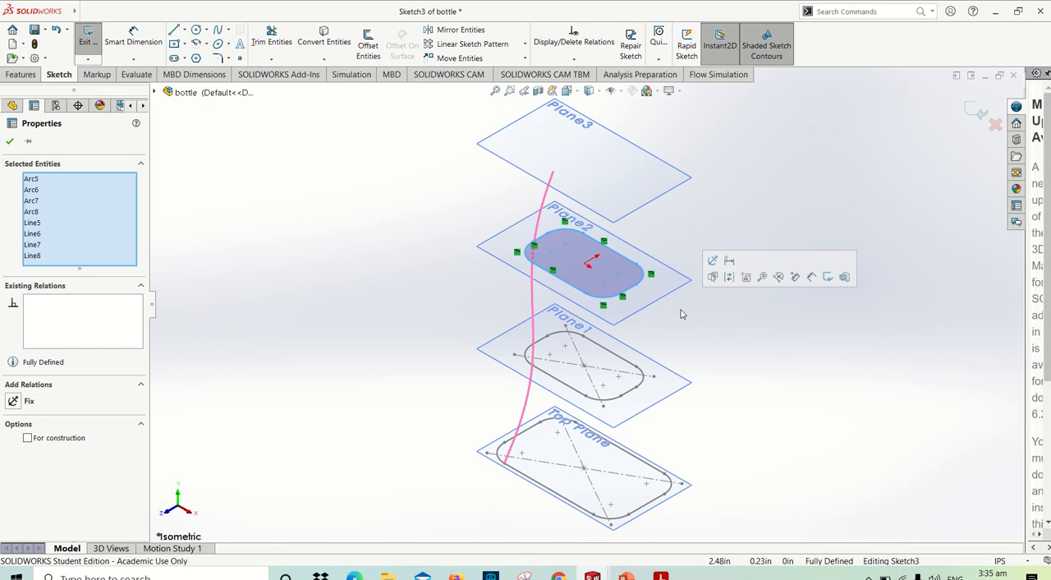
key(Delete)
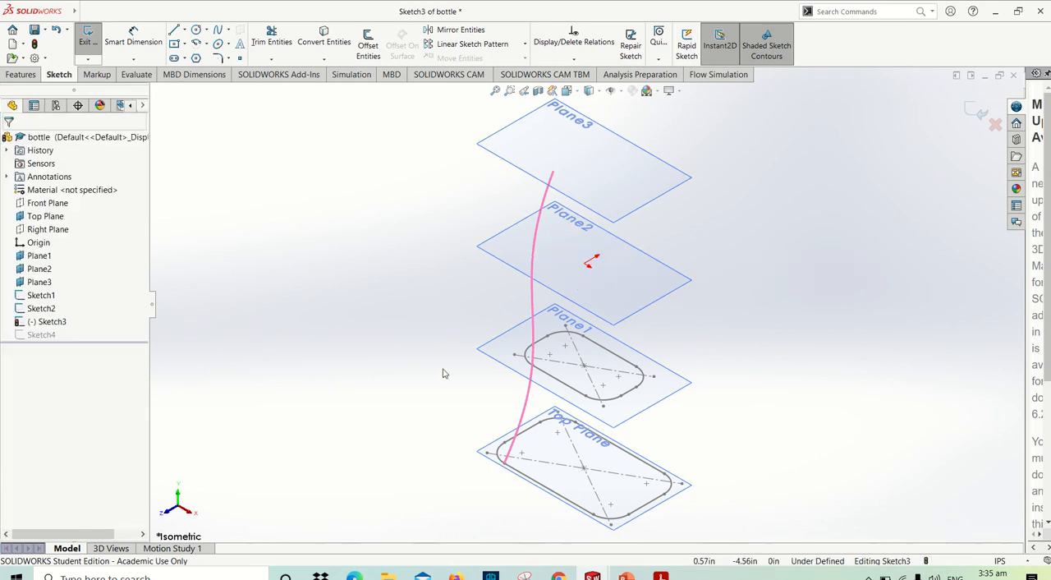
- Convert all four lines and four corner arcs of the Top Plane's rounded rectangle into the Plane2 sketch and exit it
scroll(444, 371, up, 3)
scroll(525, 361, down, 3)
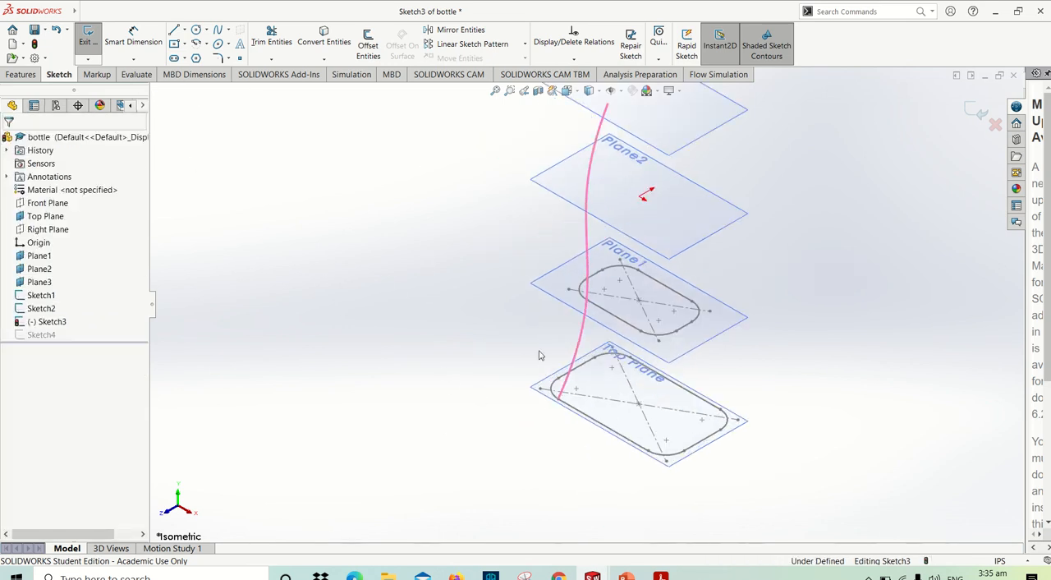
click(322, 38)
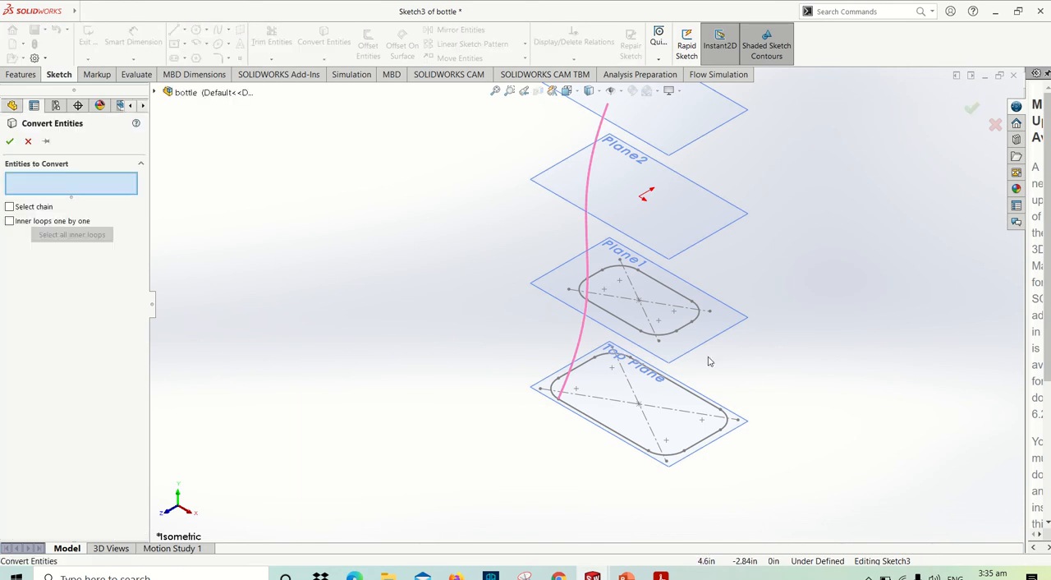
click(593, 362)
click(616, 361)
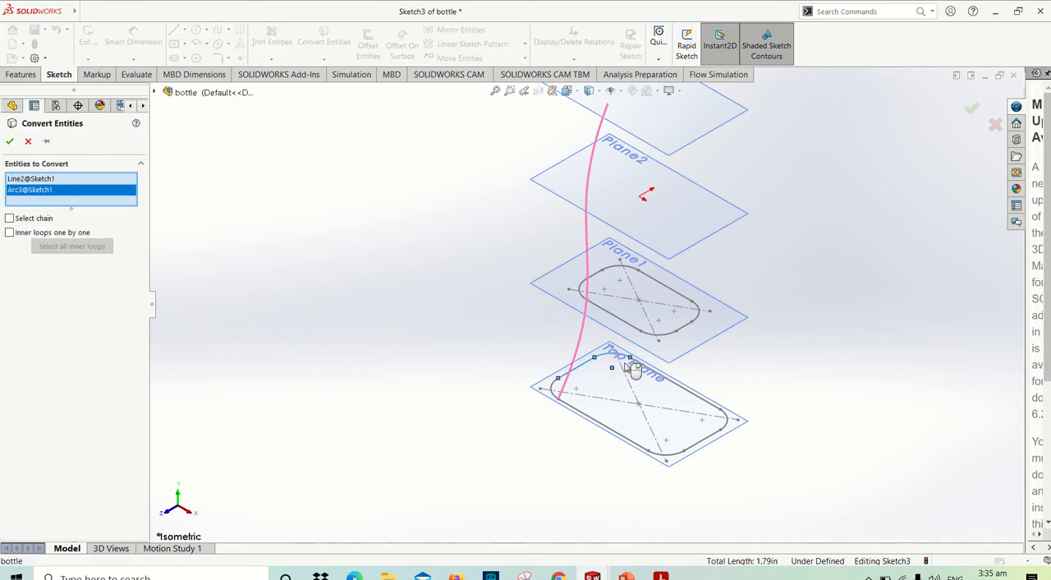
click(696, 413)
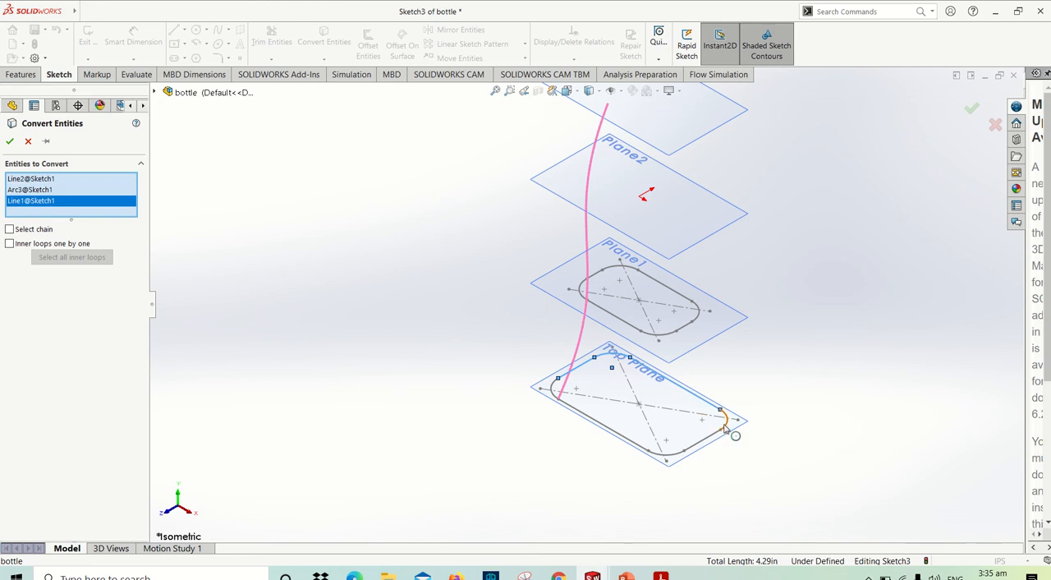
click(723, 423)
click(712, 437)
click(666, 453)
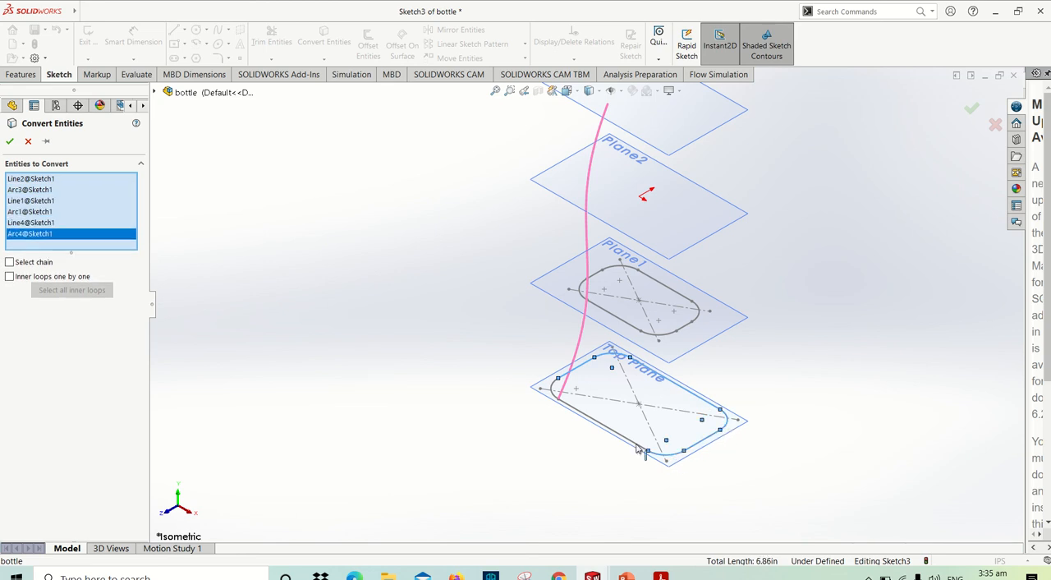
click(636, 447)
click(556, 390)
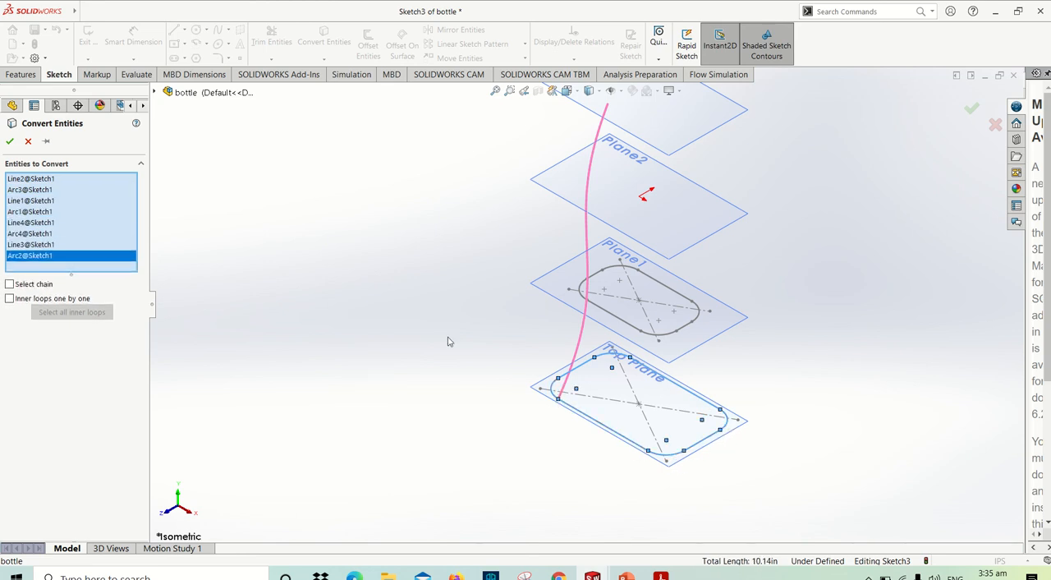
click(10, 142)
key(z)
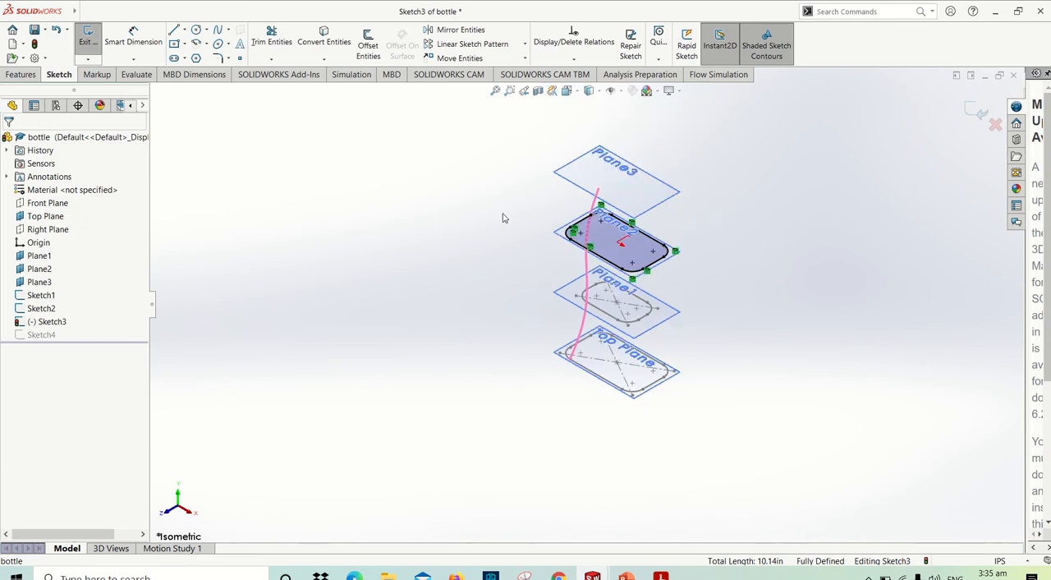
click(979, 112)
- Start a new Lofted Boss/Base with the four profile sketches selected in order from the Top Plane up to Plane3
scroll(663, 229, down, 2)
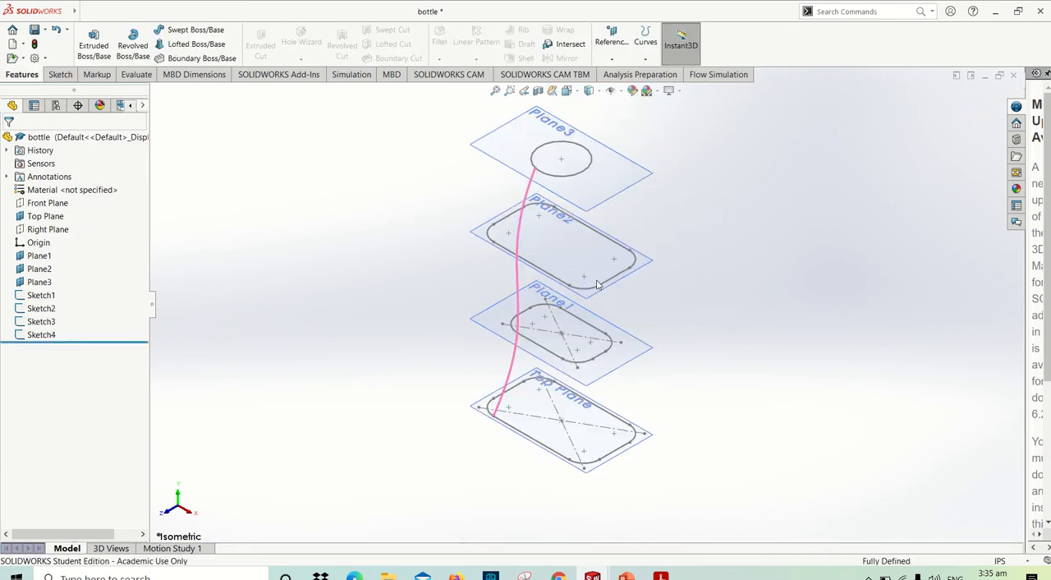
click(195, 43)
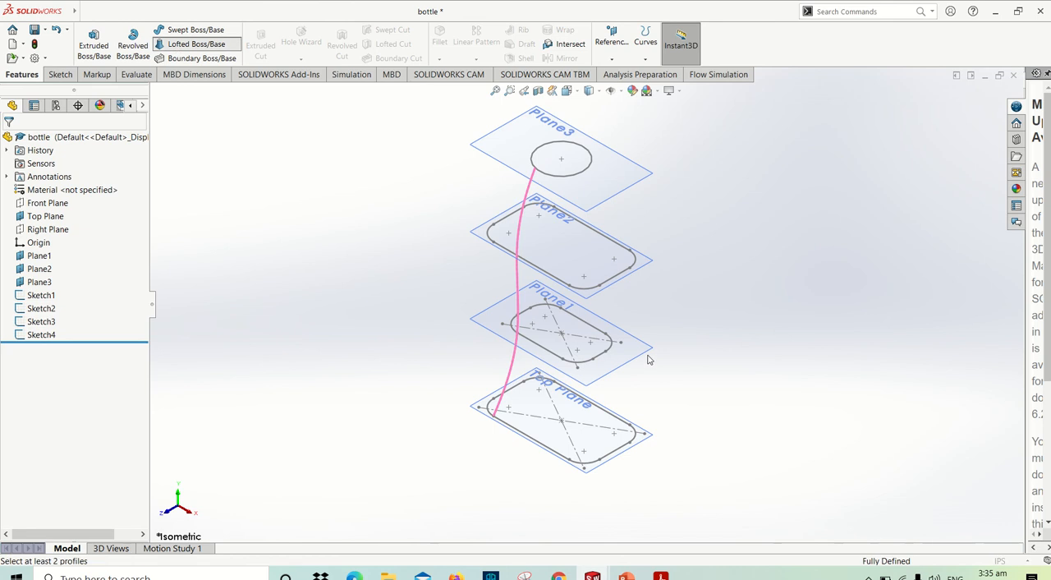
click(517, 436)
click(538, 349)
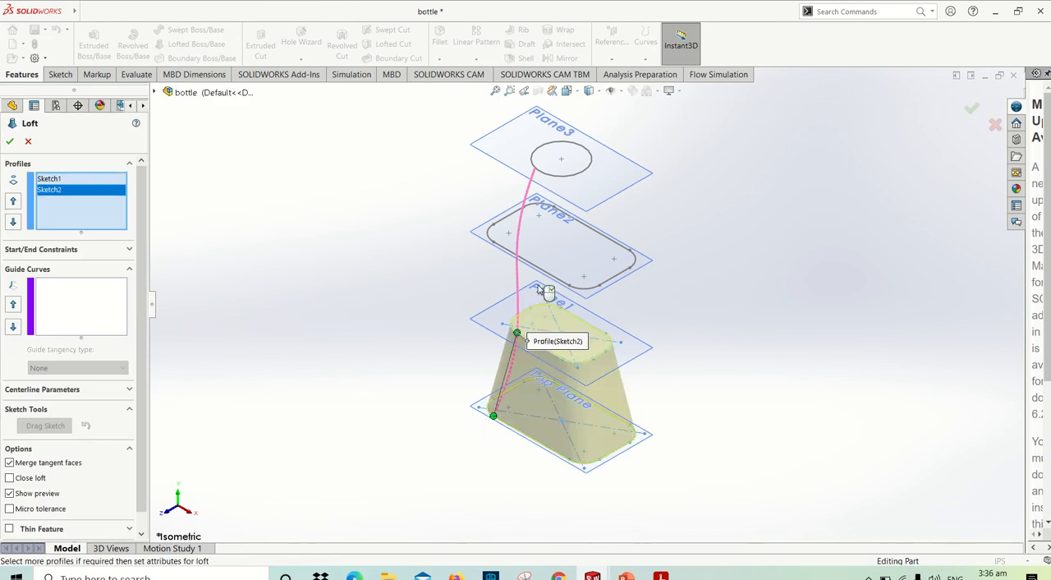
click(537, 268)
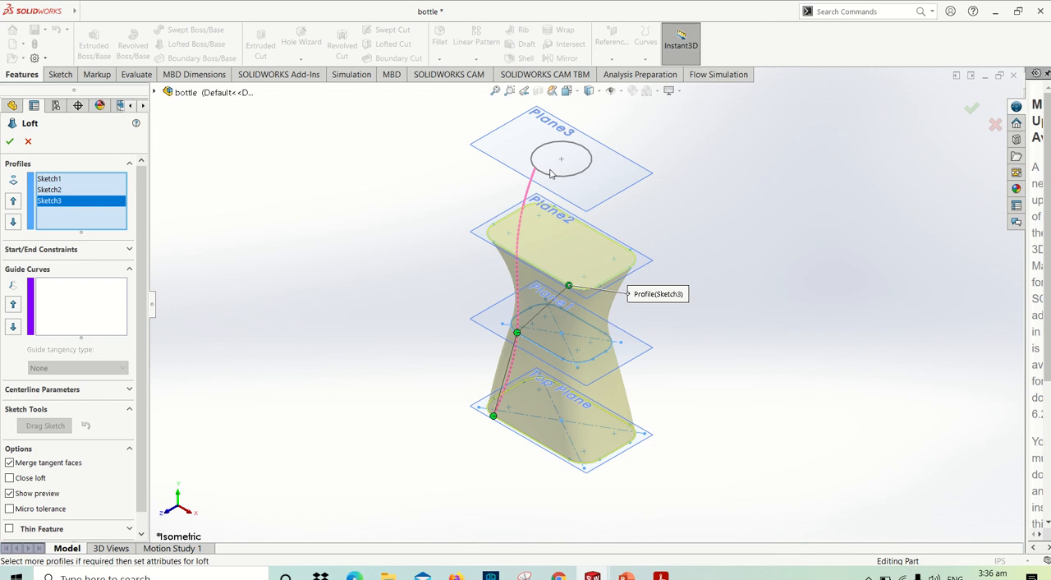
click(550, 178)
- Set both the start and end constraints of the loft to Normal To Profile and create it
scroll(680, 319, up, 3)
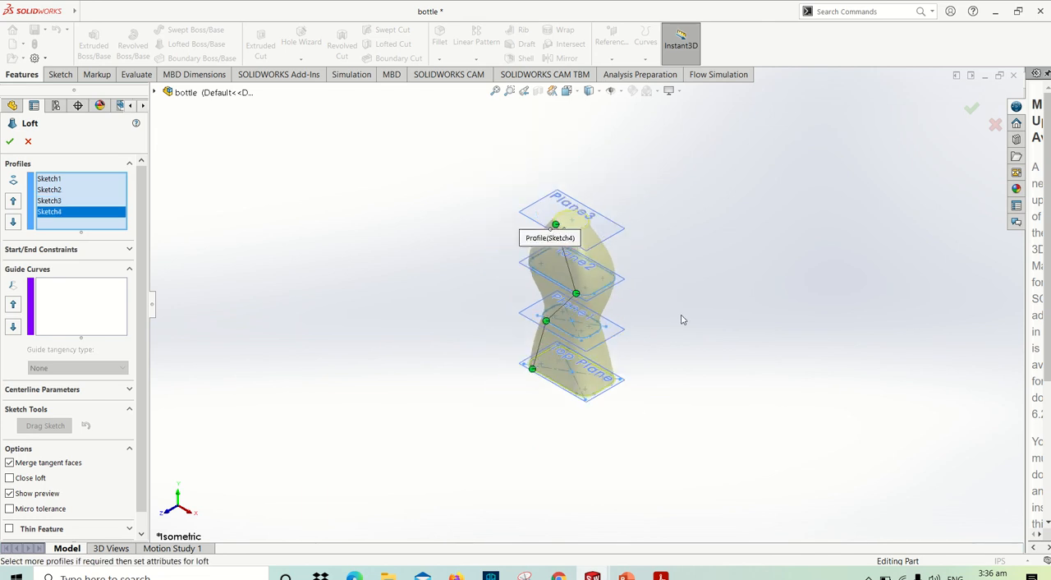
scroll(681, 321, down, 2)
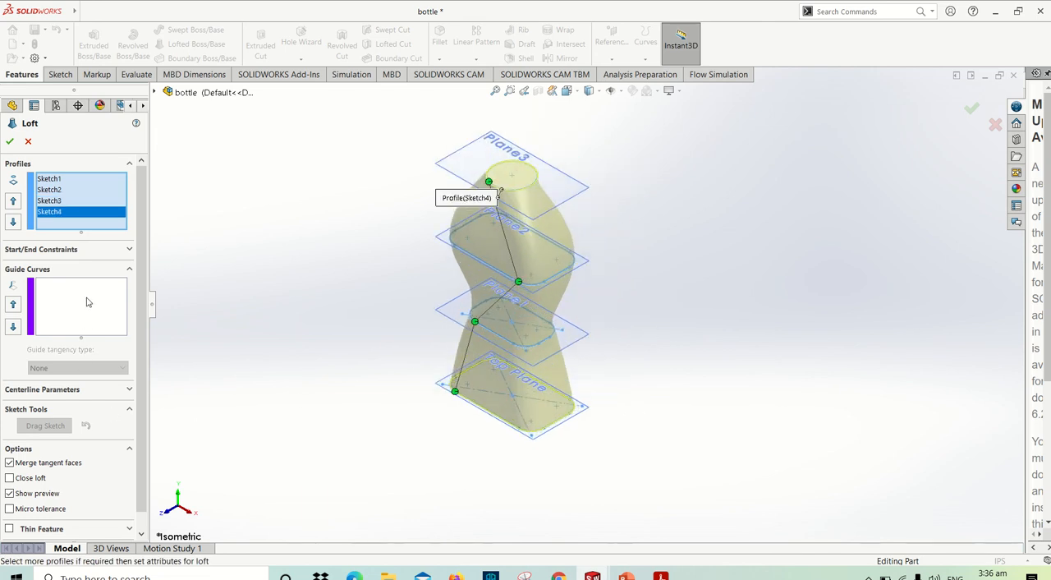
click(64, 249)
click(71, 279)
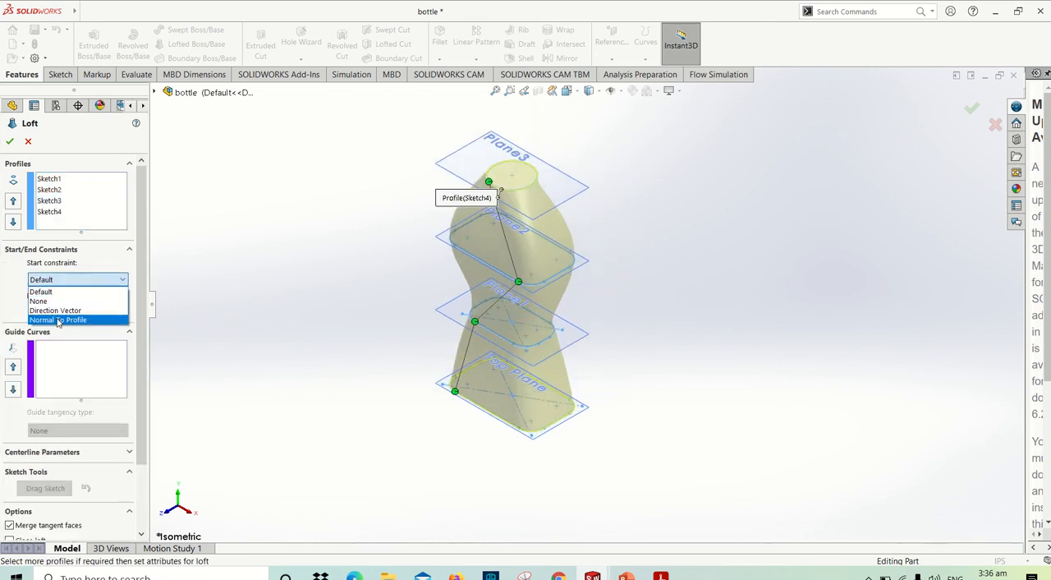
click(69, 317)
click(63, 364)
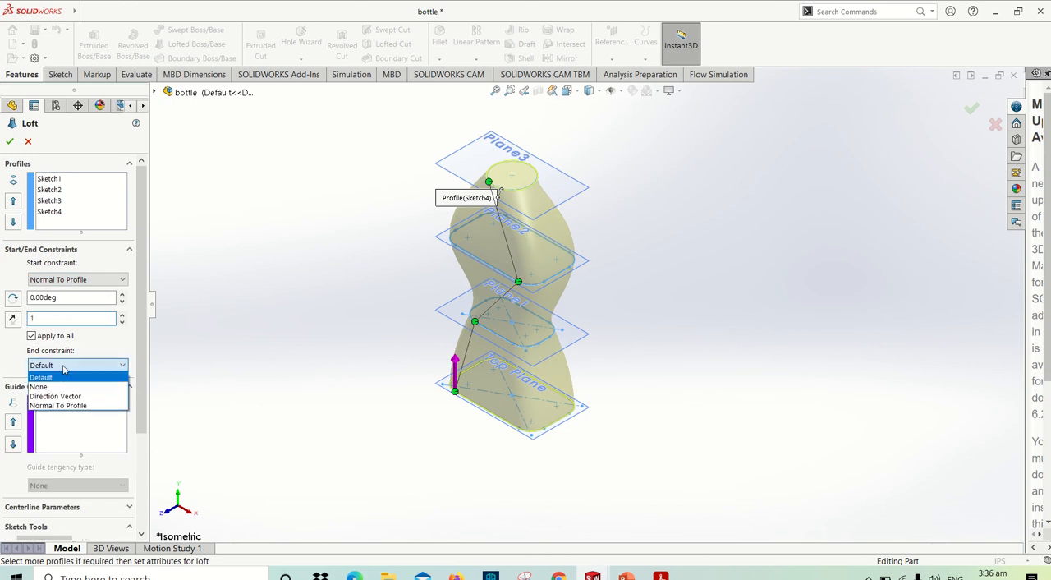
click(69, 405)
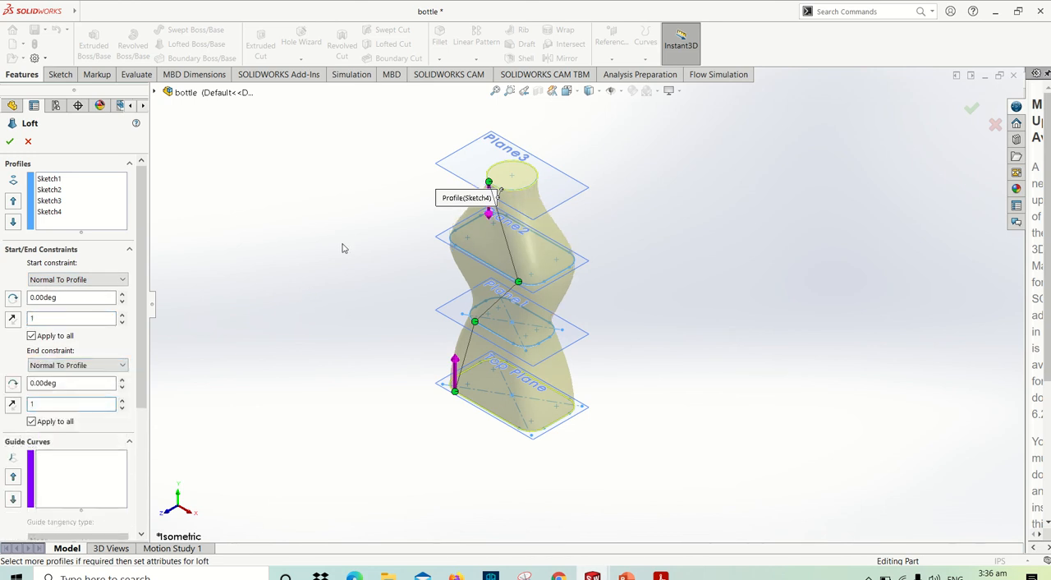
scroll(82, 370, down, 3)
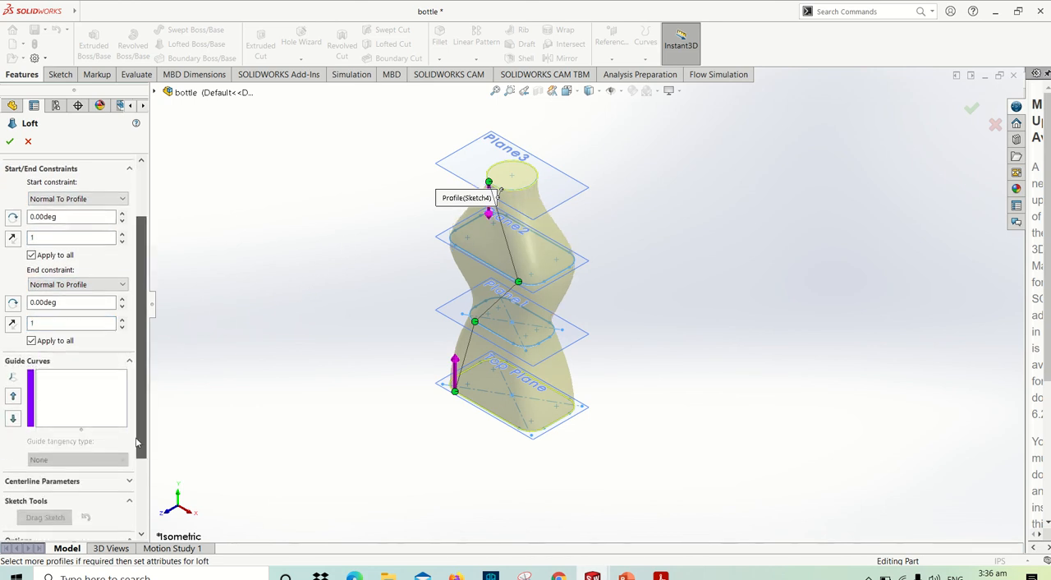
click(10, 142)
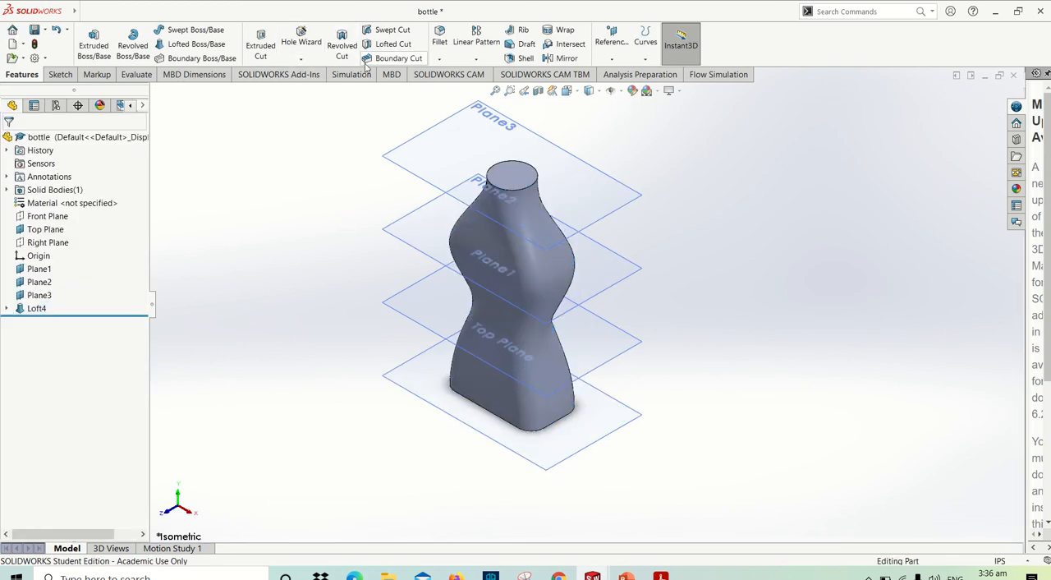
- Shell the bottle with a 0.125 in wall, removing the circular top face of the neck
click(521, 58)
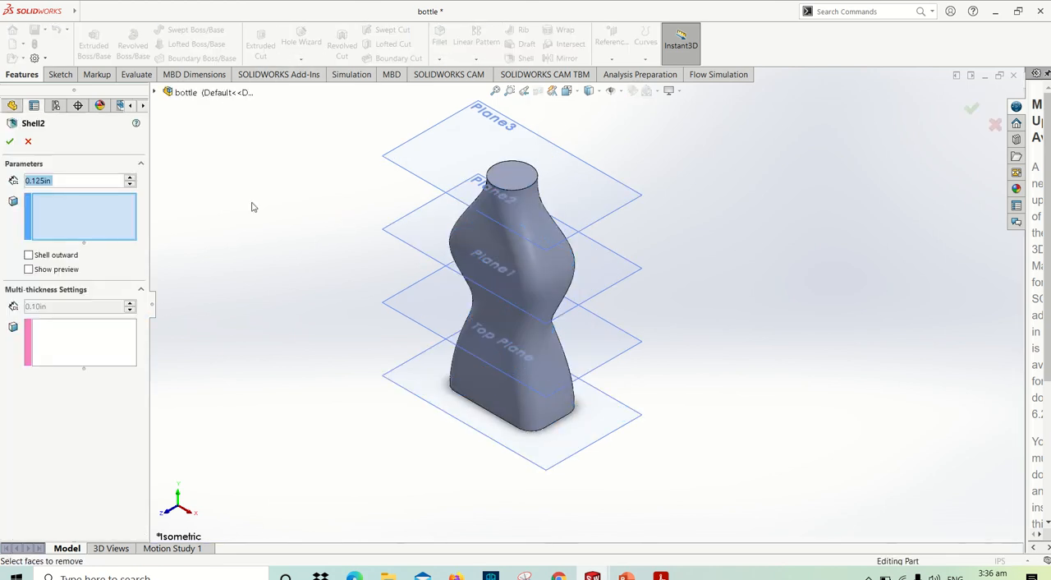
click(493, 175)
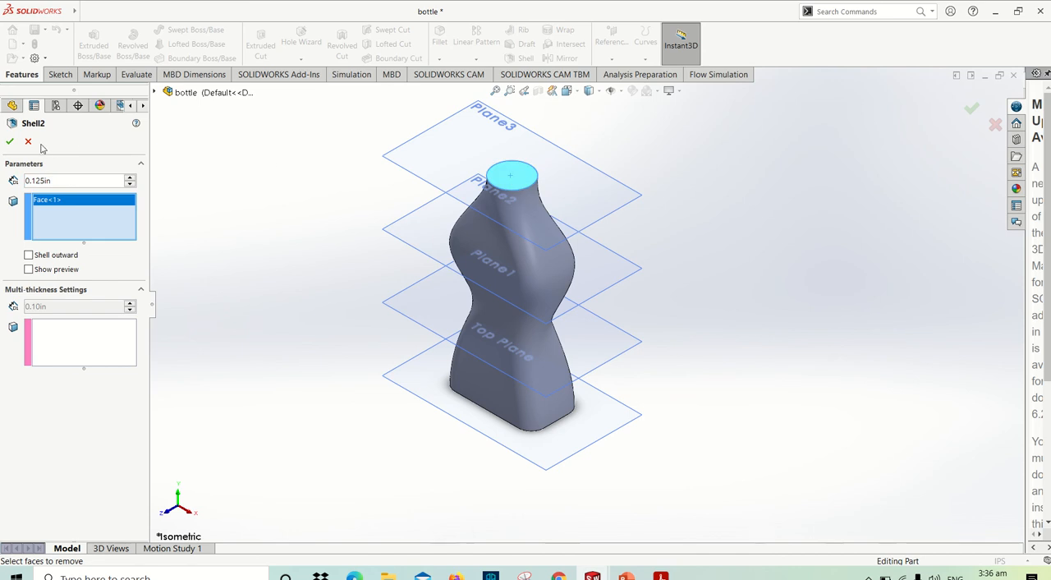
click(9, 141)
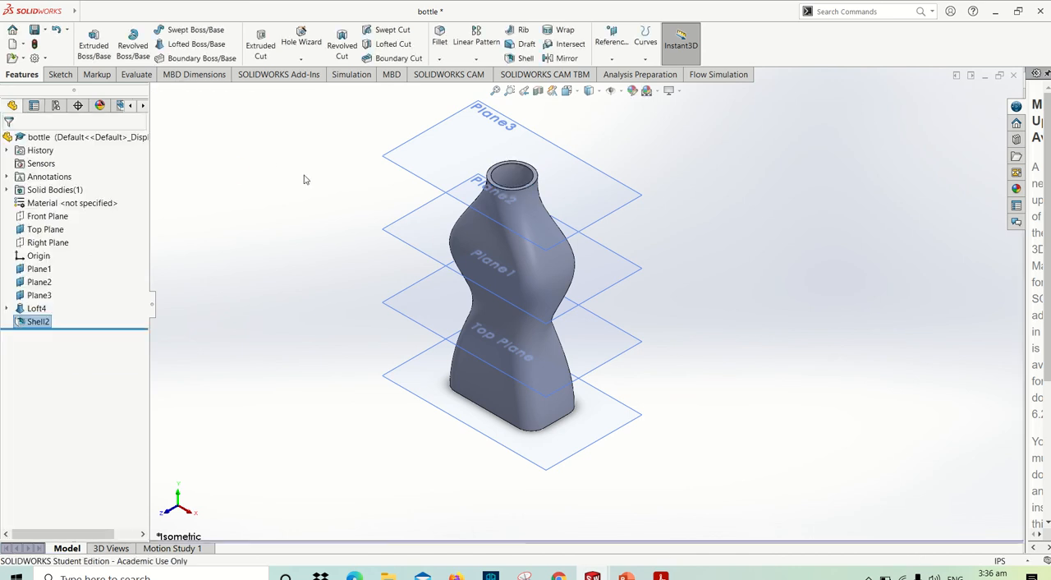
- Inspect the hollow interior with a Front Plane section view from the front and in isometric, and turn the section off
click(538, 90)
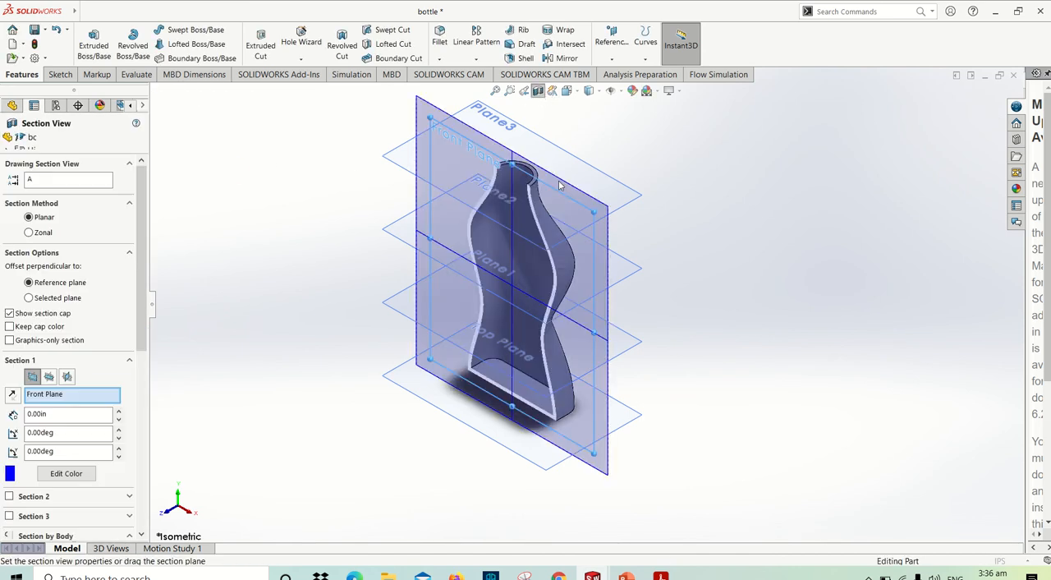
click(10, 141)
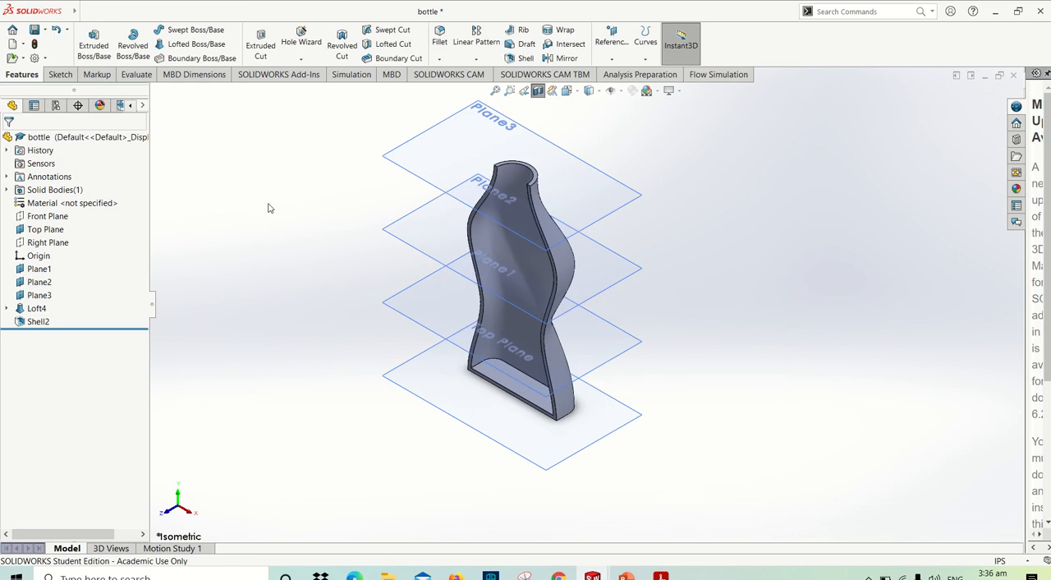
key(ctrl+1)
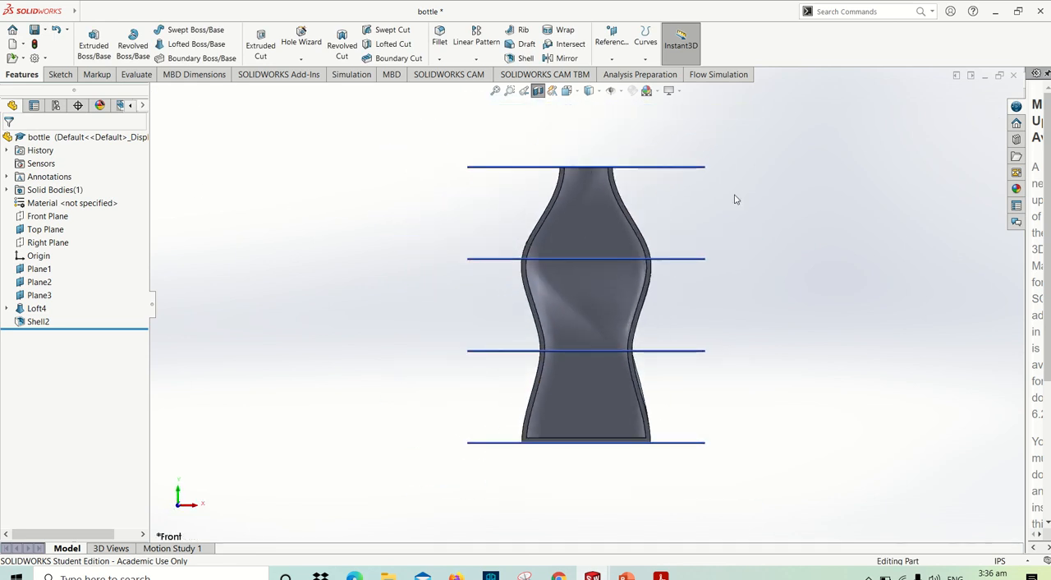
key(ctrl+7)
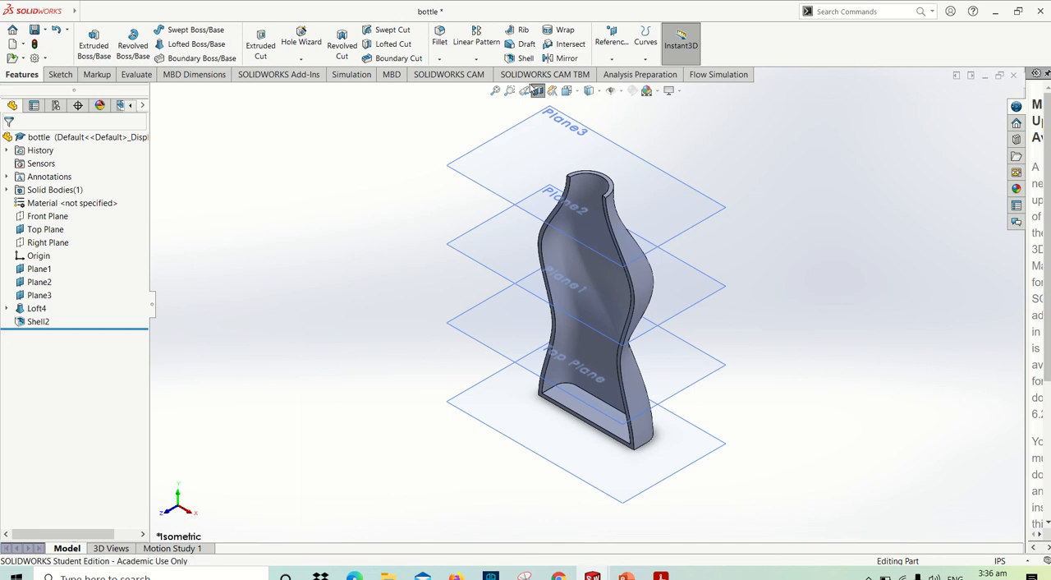
click(539, 91)
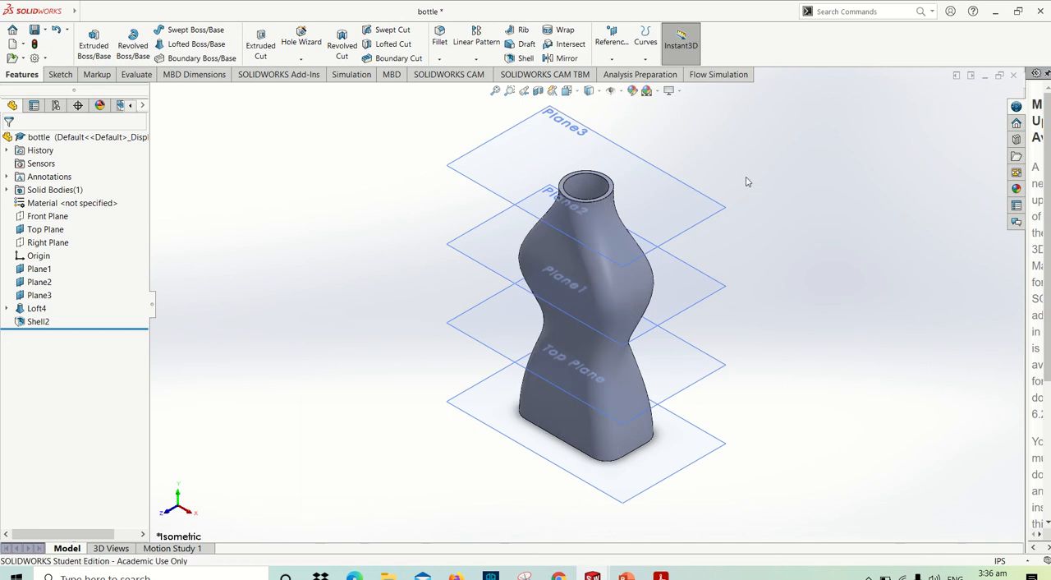